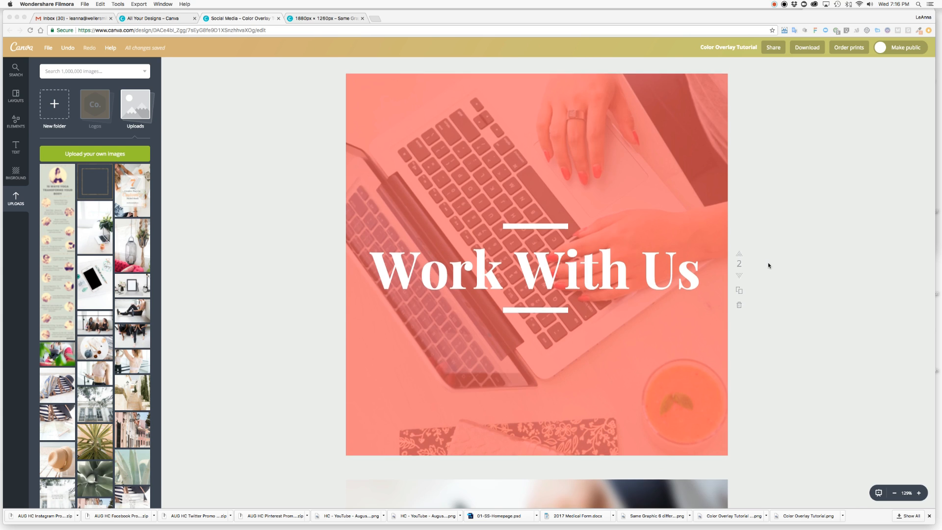
Step: Look through the finished "Work With Us" example graphics on pages 2 to 7 to compare their overlay styles
scroll(769, 265, "down", 7)
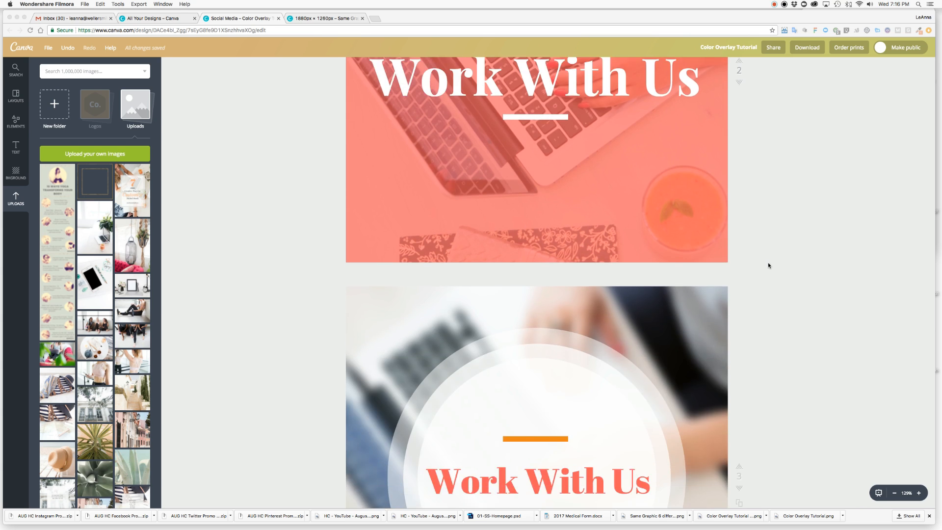
scroll(768, 266, "down", 7)
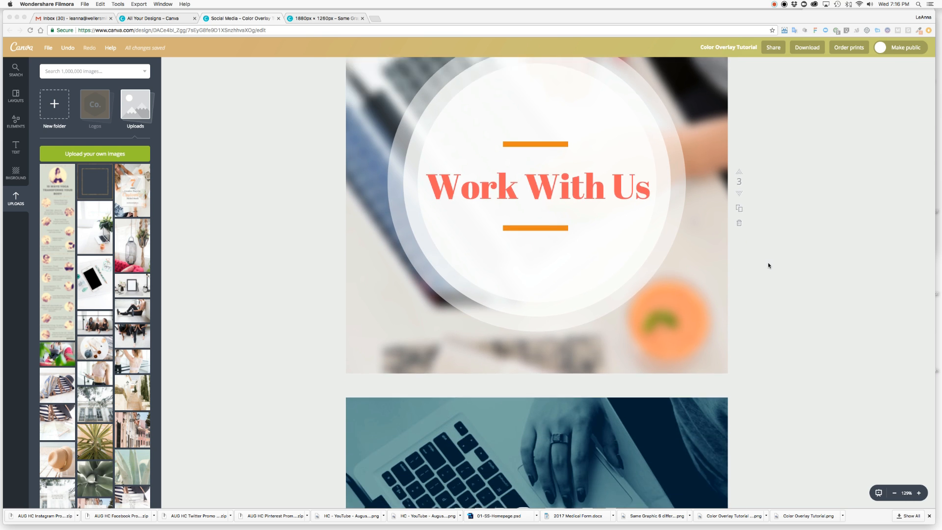
scroll(768, 266, "down", 3)
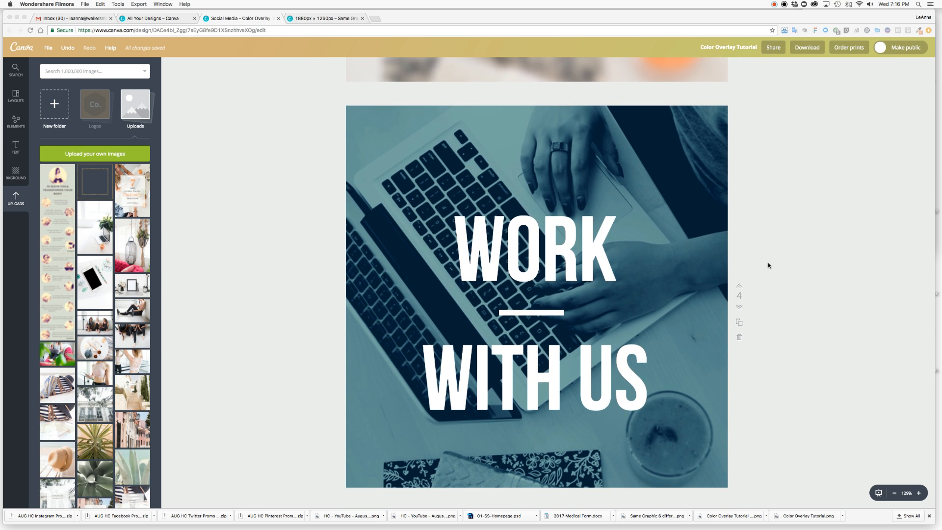
scroll(769, 265, "down", 6)
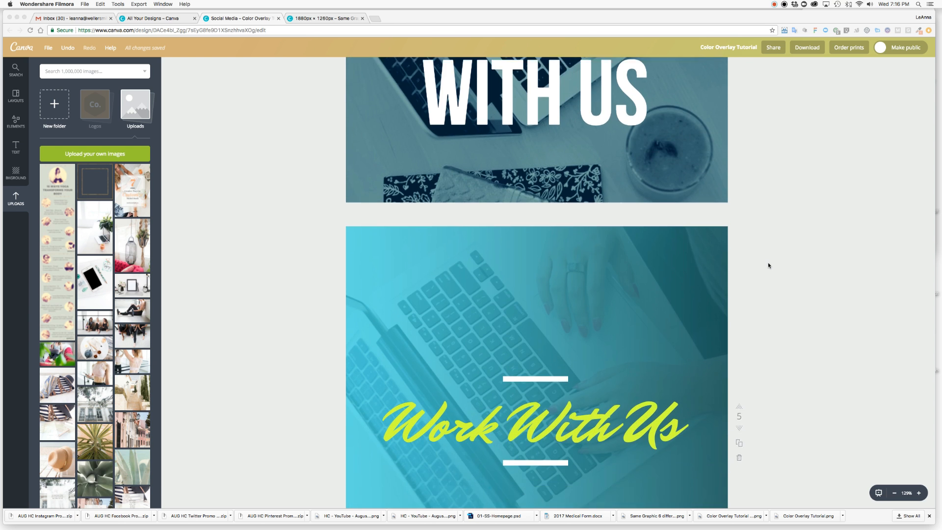
scroll(769, 266, "down", 2)
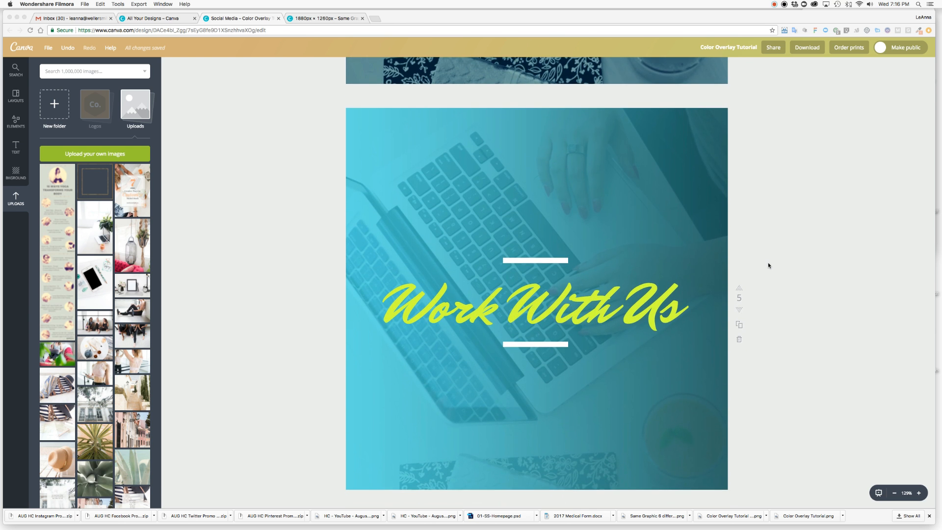
scroll(768, 265, "down", 1)
scroll(768, 265, "down", 5)
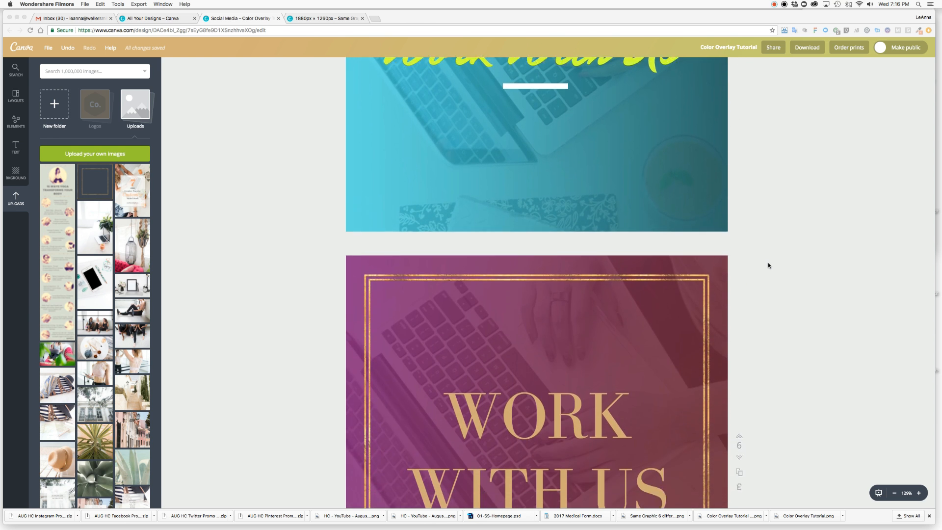
scroll(768, 266, "down", 3)
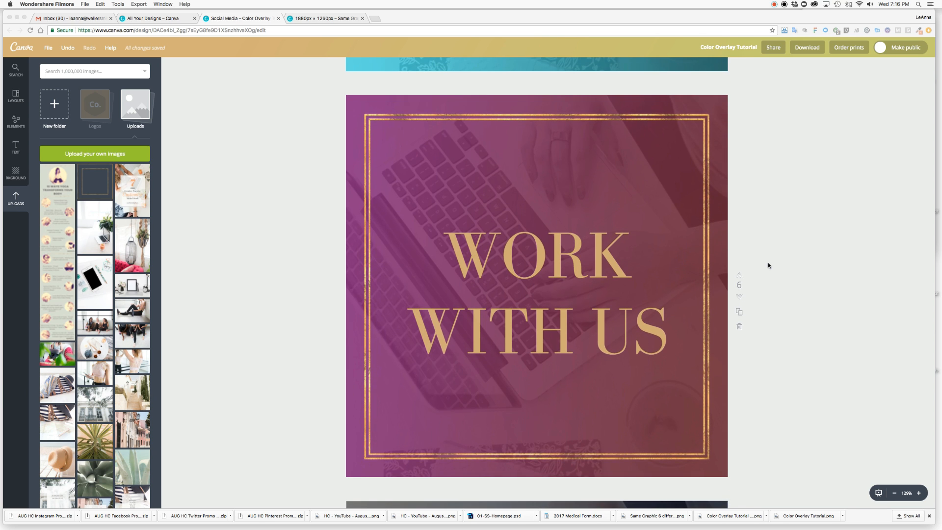
scroll(769, 265, "down", 2)
scroll(769, 265, "down", 15)
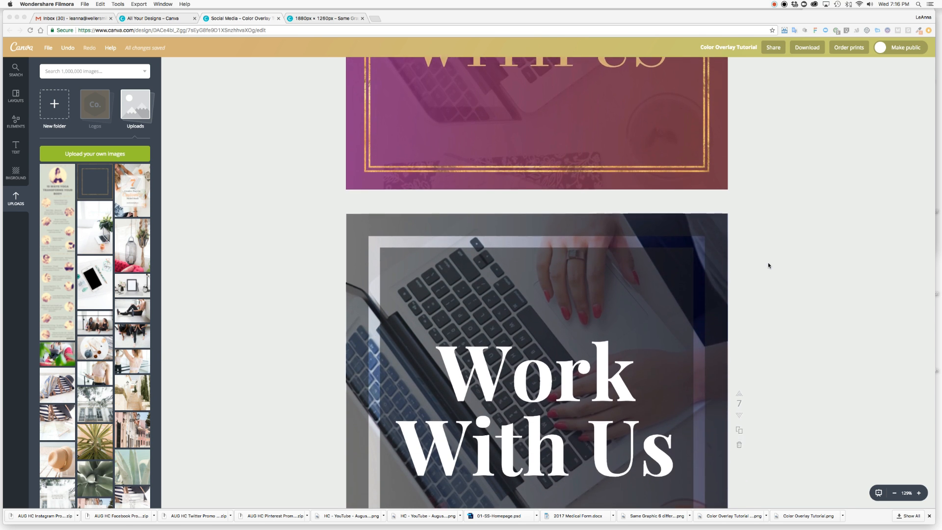
scroll(769, 265, "down", 2)
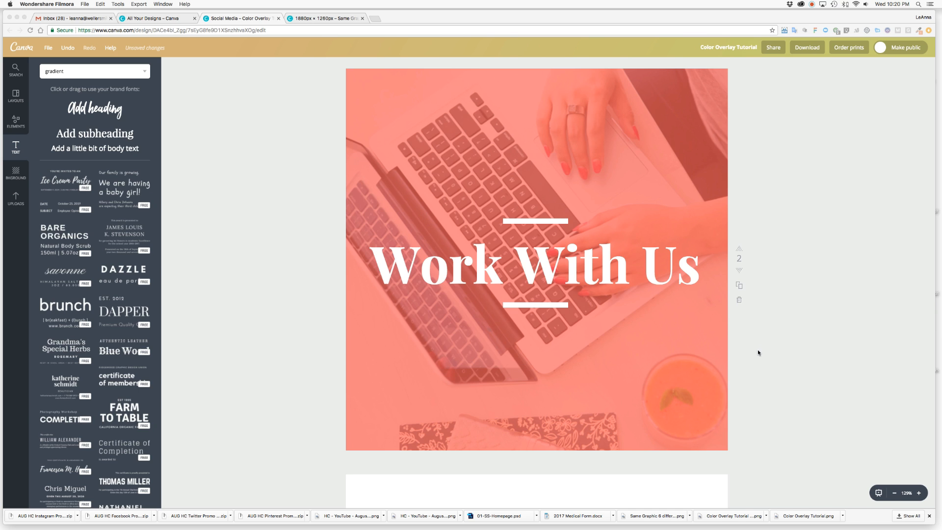
Step: Add the uploaded laptop-and-hands photo without text to blank page 3 and enlarge it to fill the whole page
scroll(758, 351, "down", 5)
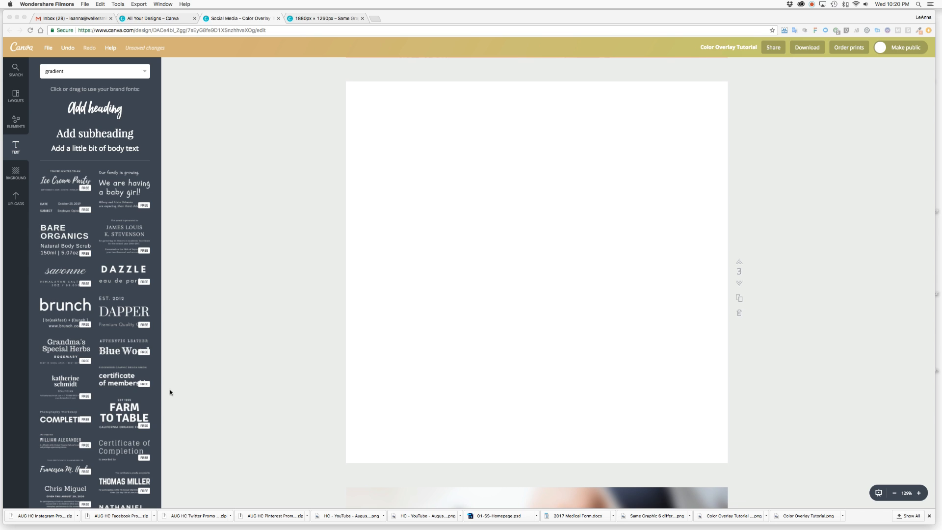
left_click(16, 202)
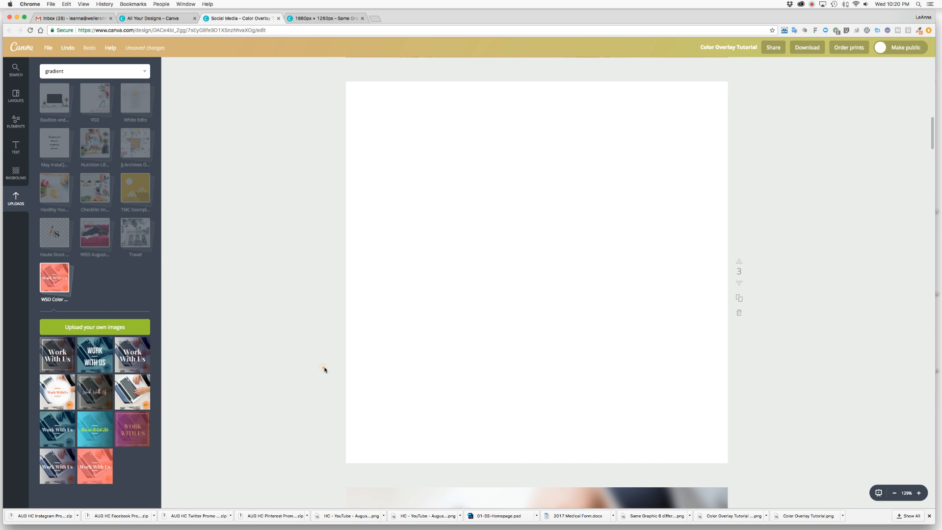
left_click(133, 387)
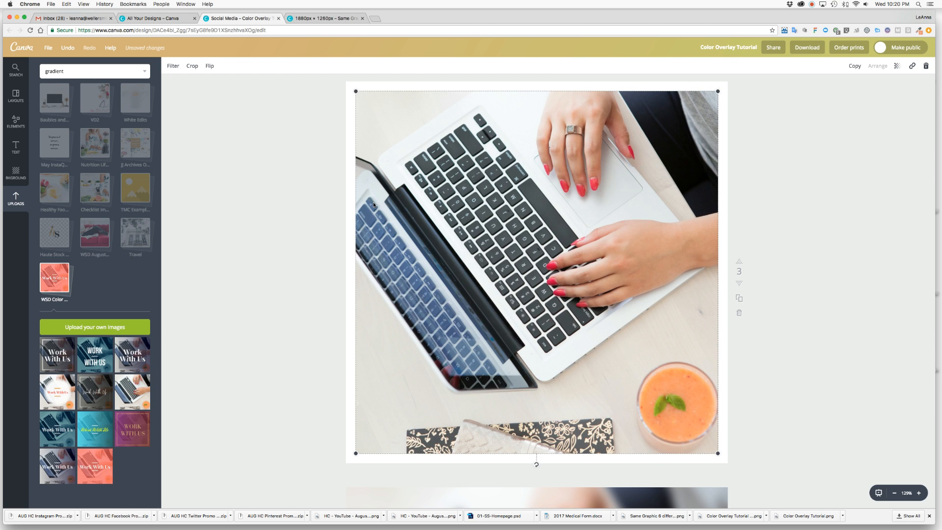
left_click_drag(356, 92, 347, 83)
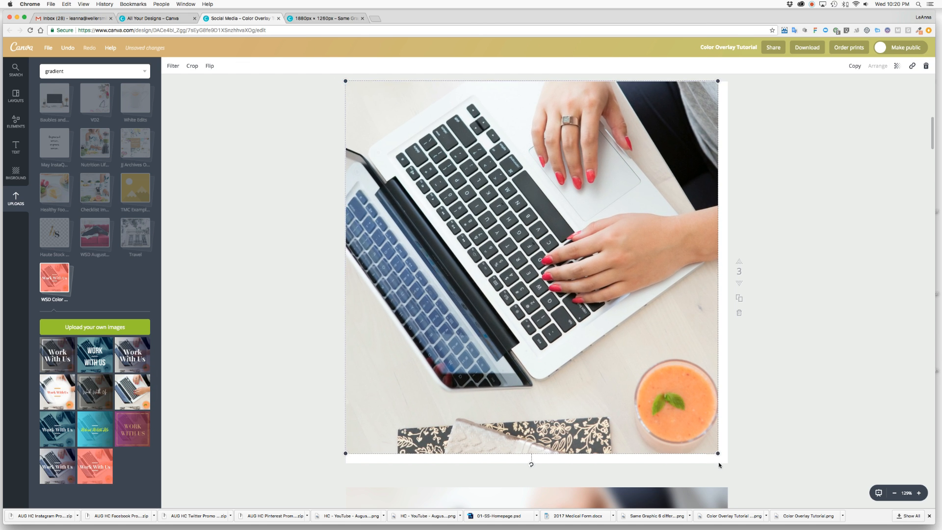
left_click_drag(718, 453, 729, 467)
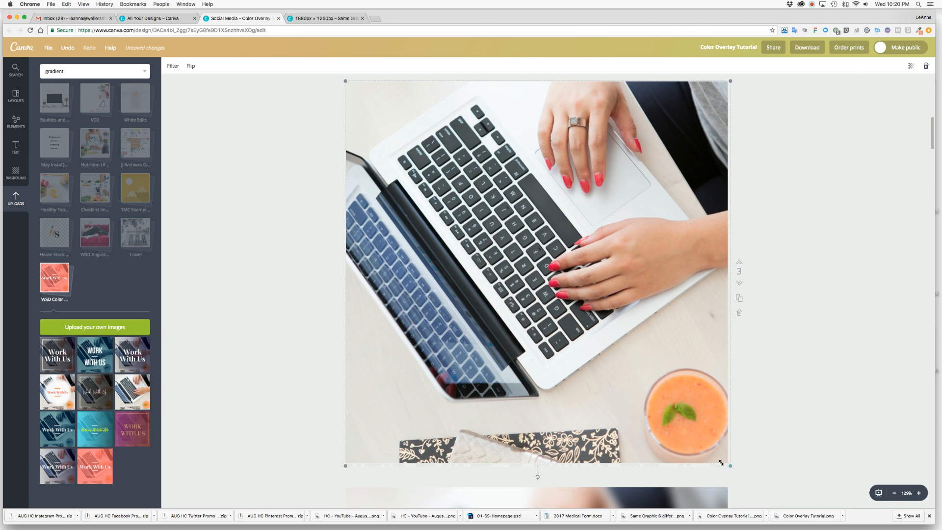
Step: Add a square shape over the photo on page 3 and enlarge it to cover the entire page
left_click(18, 122)
scroll(71, 146, "down", 3)
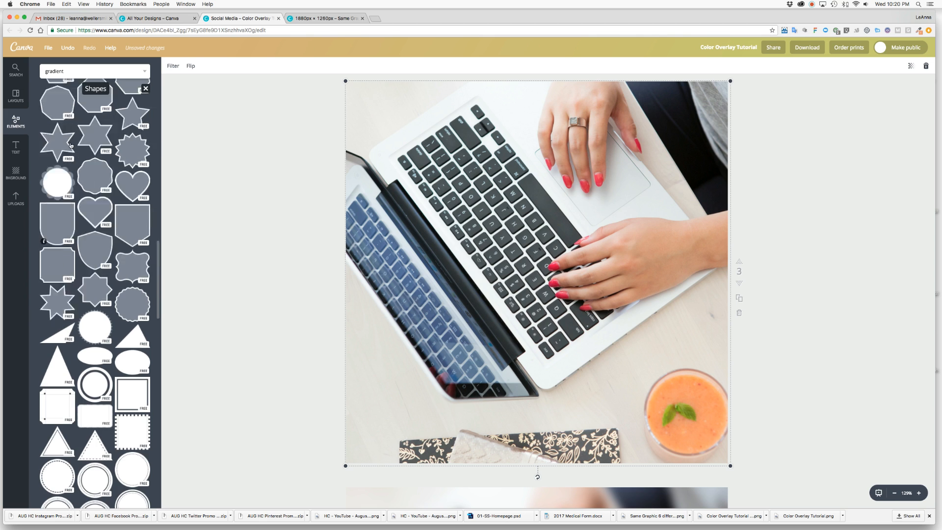
scroll(71, 145, "up", 5)
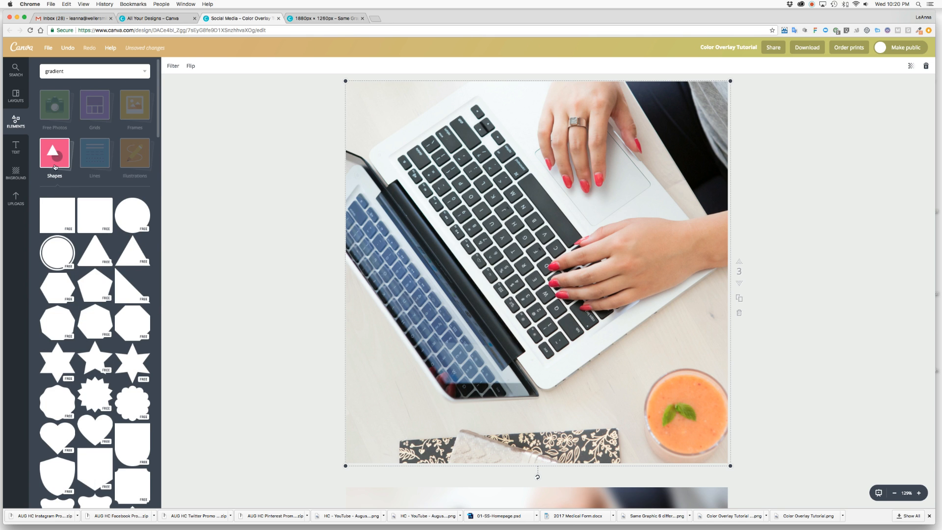
left_click(58, 215)
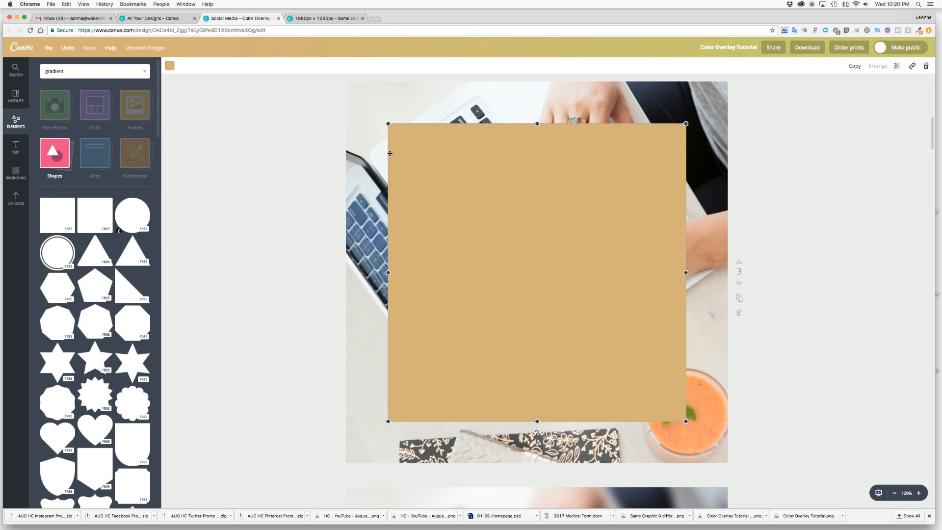
left_click_drag(390, 154, 372, 117)
left_click_drag(645, 381, 723, 469)
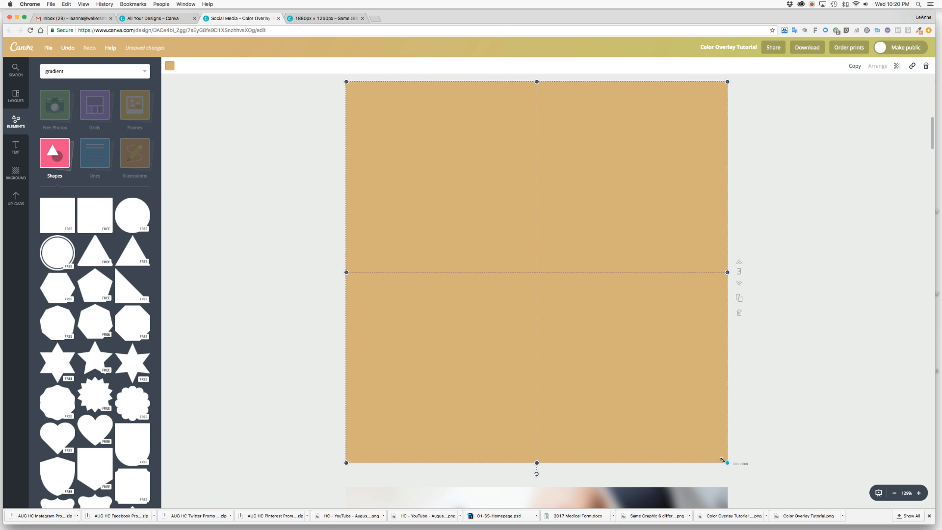
Step: Recolour the square to the default palette's coral red and lower its transparency value so the photo shows through
left_click(170, 67)
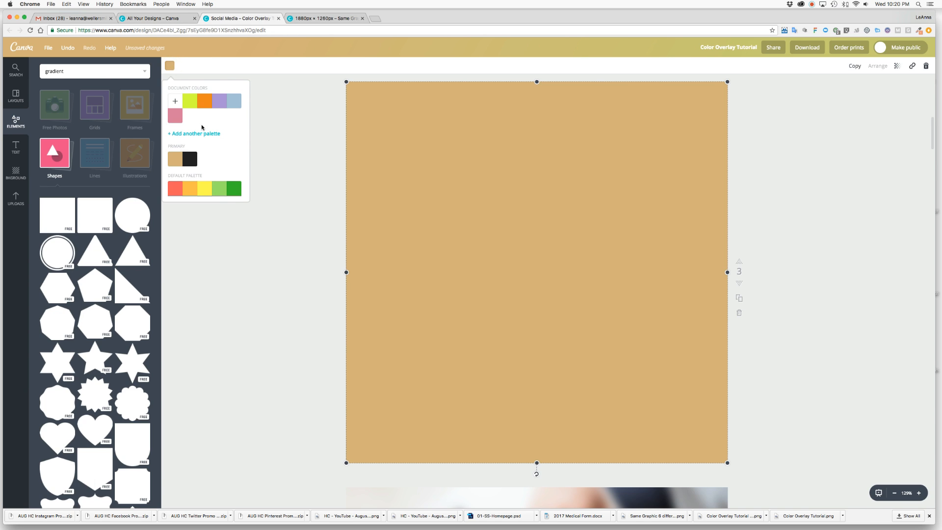
scroll(186, 138, "down", 3)
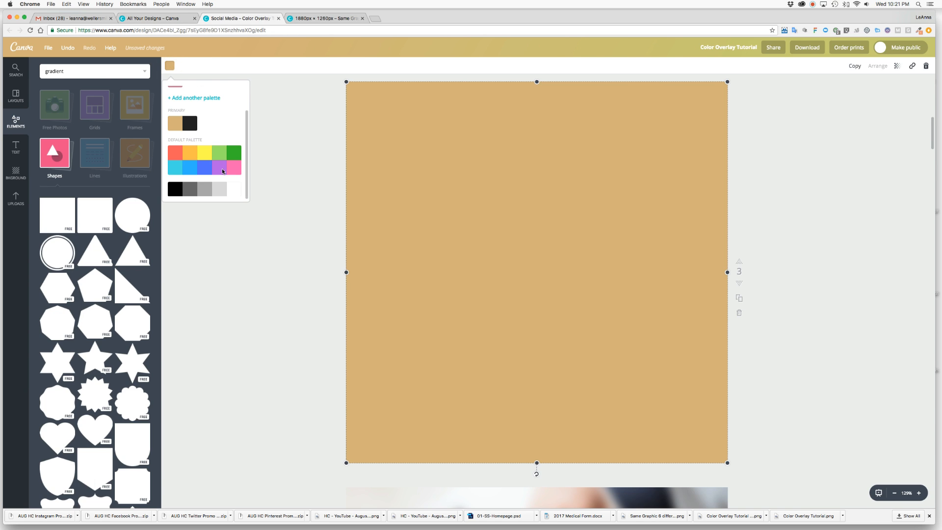
left_click(175, 154)
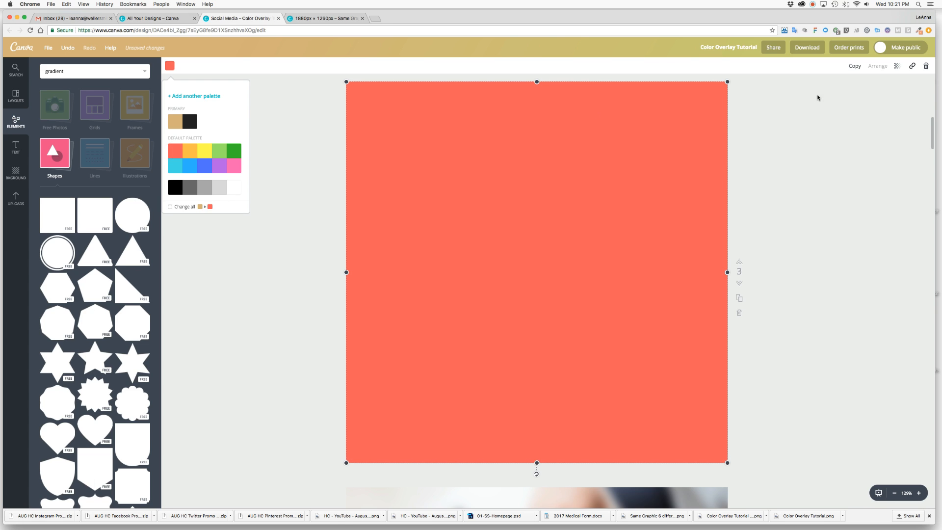
left_click(898, 67)
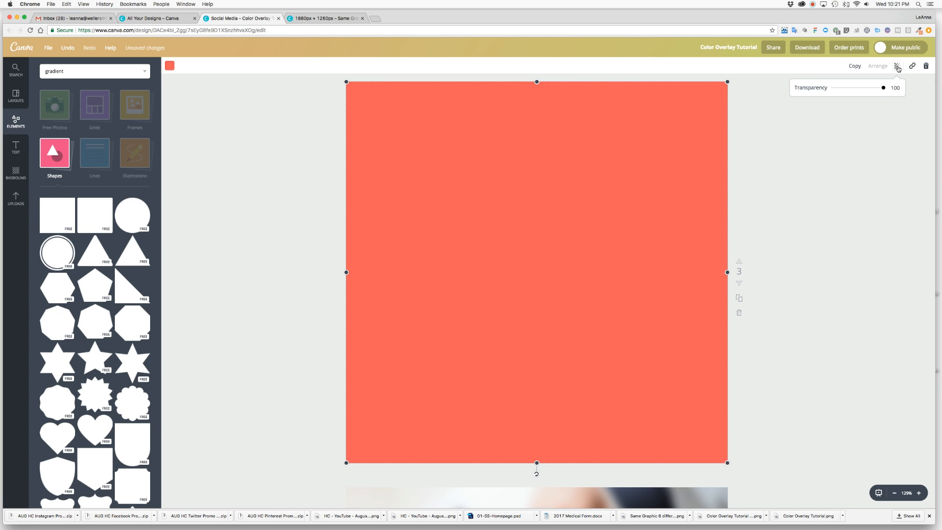
left_click_drag(884, 88, 867, 90)
Step: Add a subheading reading "Work With Us" over the overlay and make it bold at size 80
left_click(11, 149)
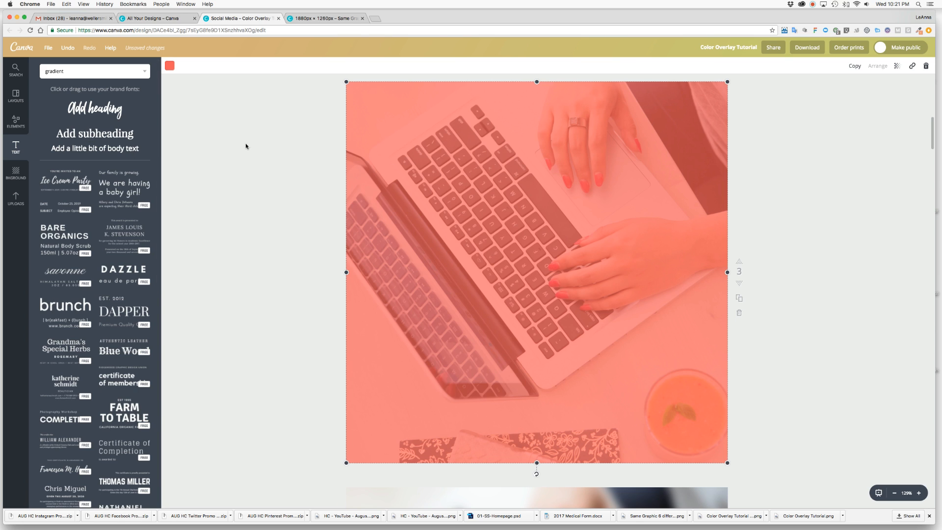
left_click(93, 136)
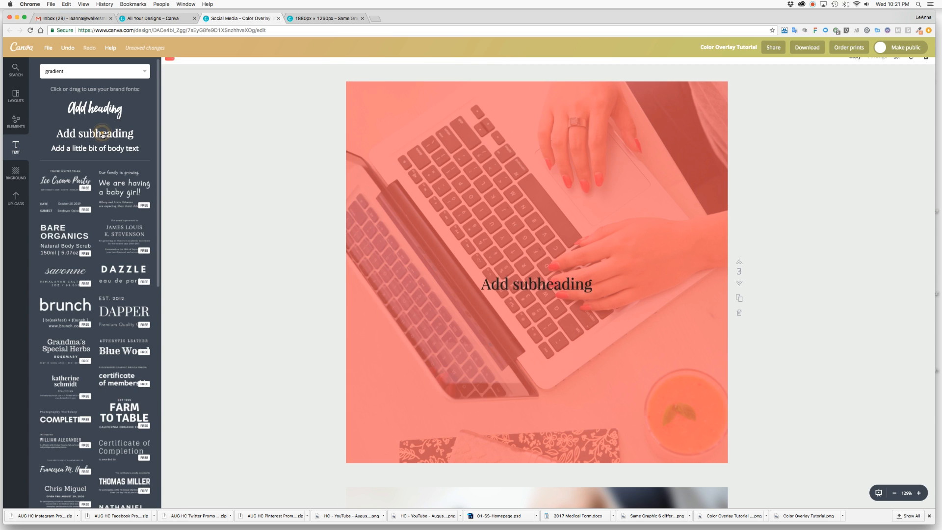
triple_click(513, 284)
type("Work w")
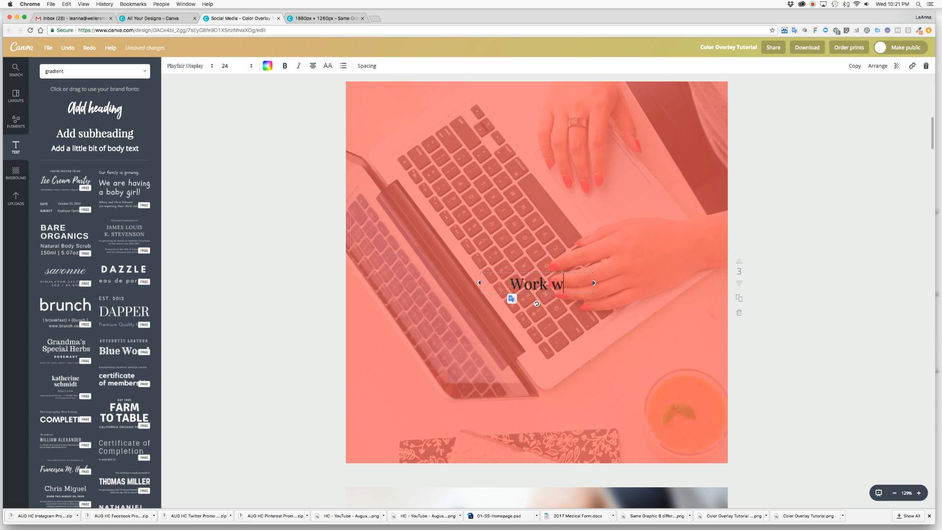
key("BackSpace")
type("With Us")
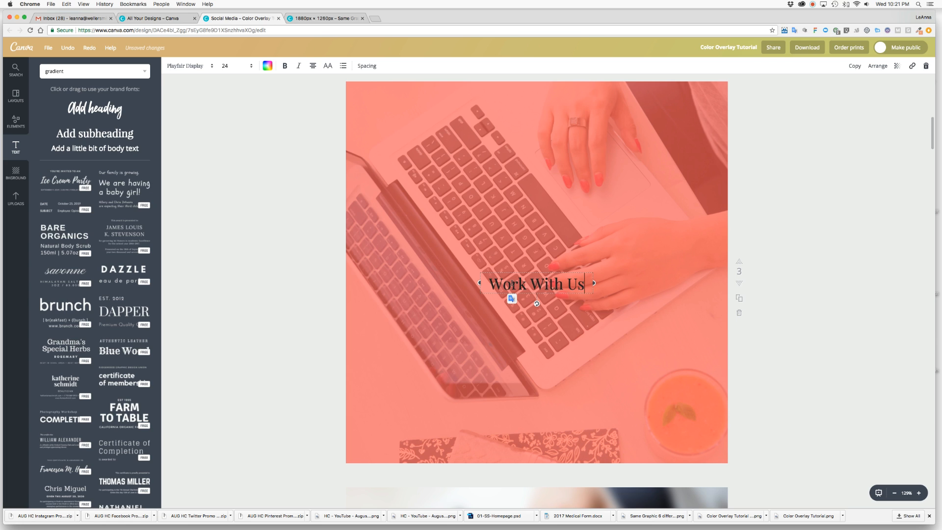
key("super+a")
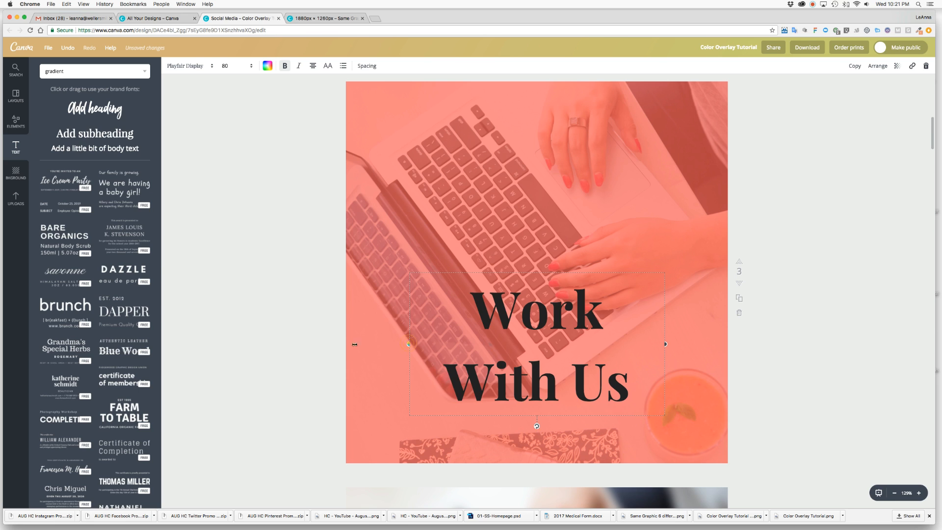
Step: Widen the "Work With Us" text box to the full page width and centre it on the page
left_click_drag(355, 344, 330, 344)
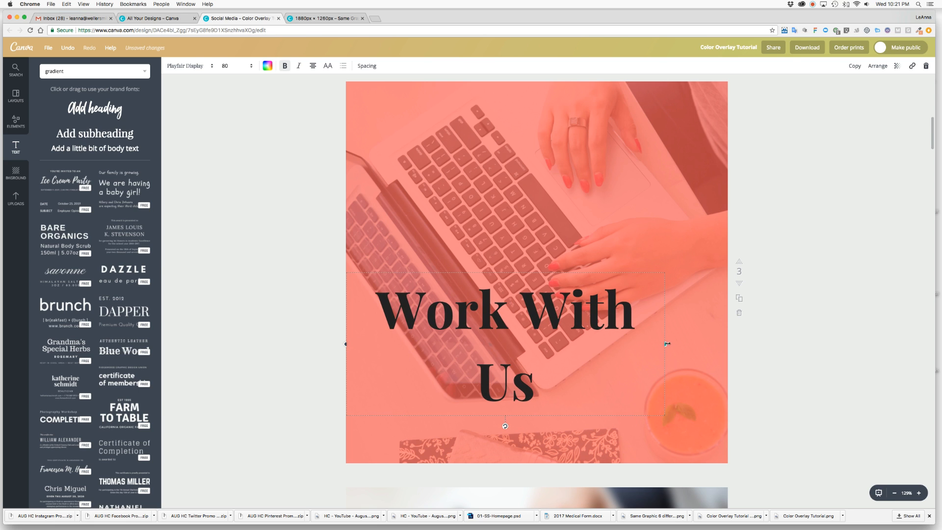
left_click_drag(667, 343, 729, 344)
left_click_drag(601, 272, 601, 236)
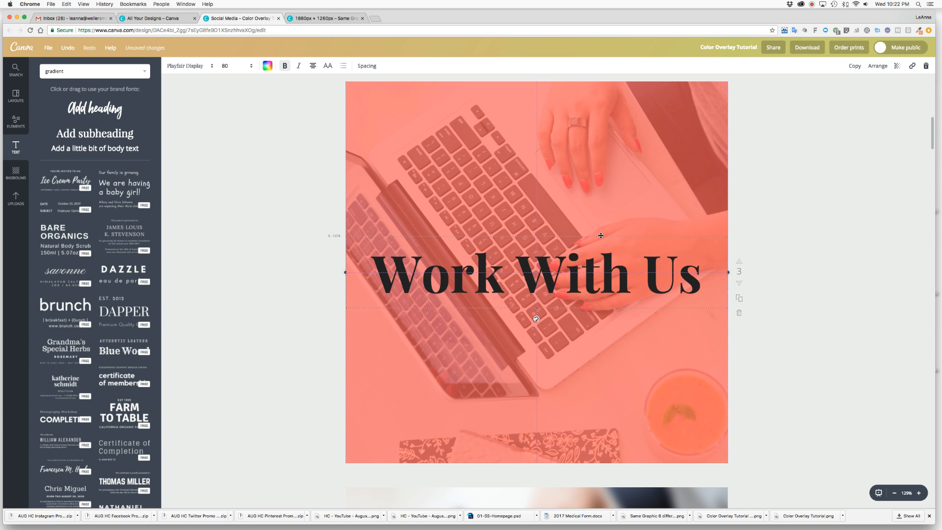
left_click_drag(602, 236, 601, 236)
Step: Change the colour of the whole "Work With Us" text to white
triple_click(573, 274)
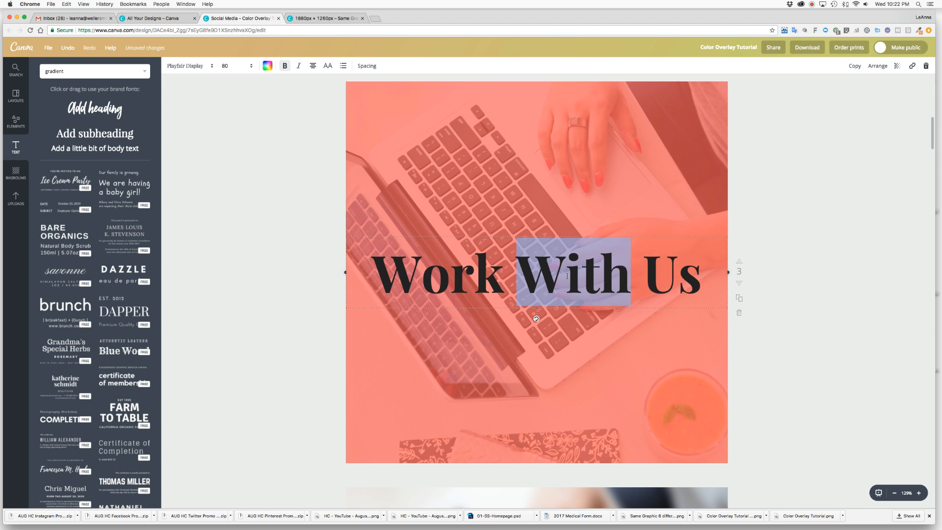
left_click(267, 65)
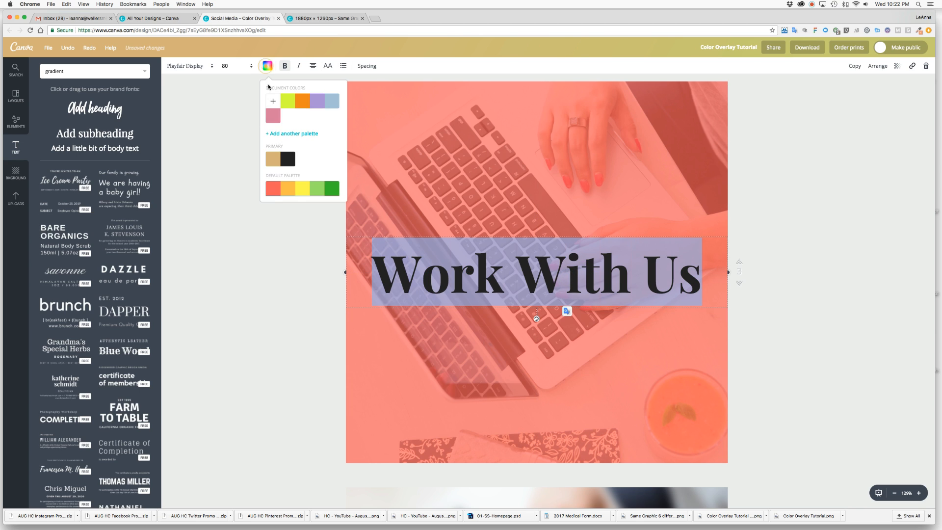
left_click(332, 187)
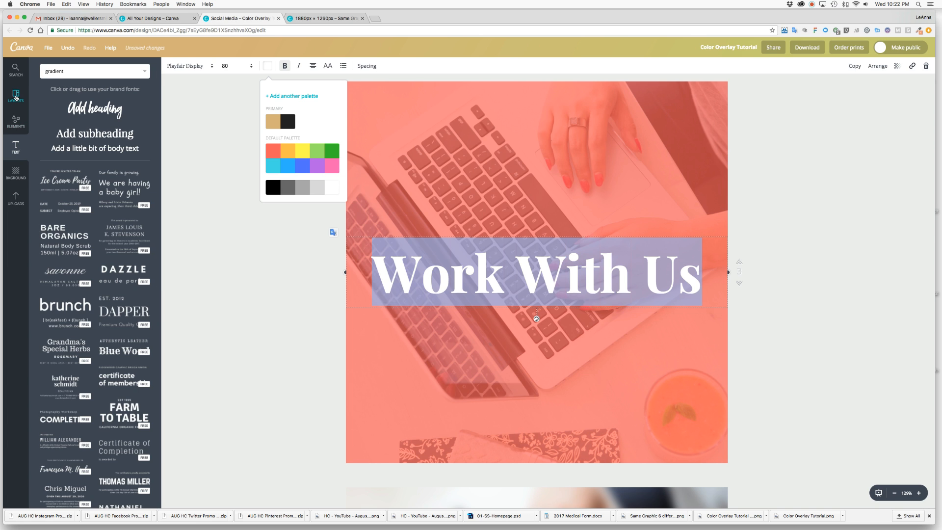
Step: Add a plain straight line above the "Work With Us" text and shorten it to a small accent
left_click(15, 96)
left_click(16, 121)
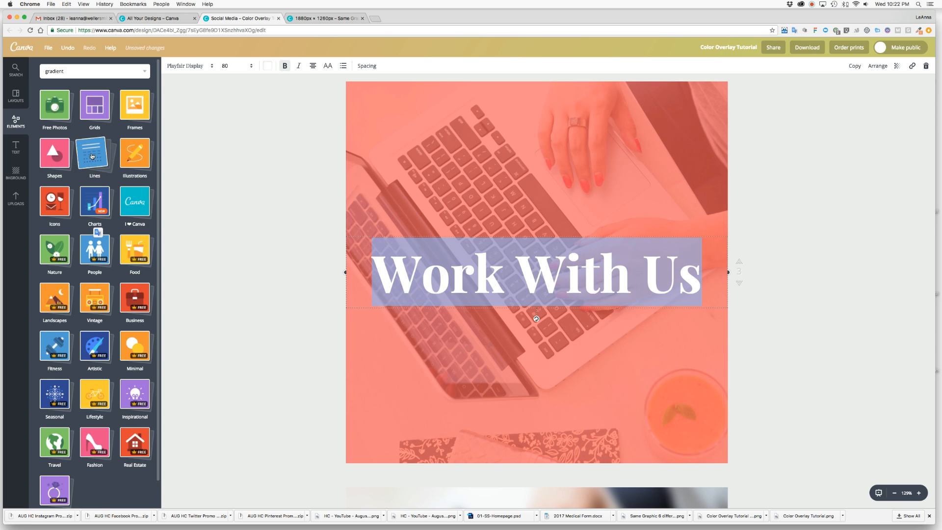
left_click(96, 159)
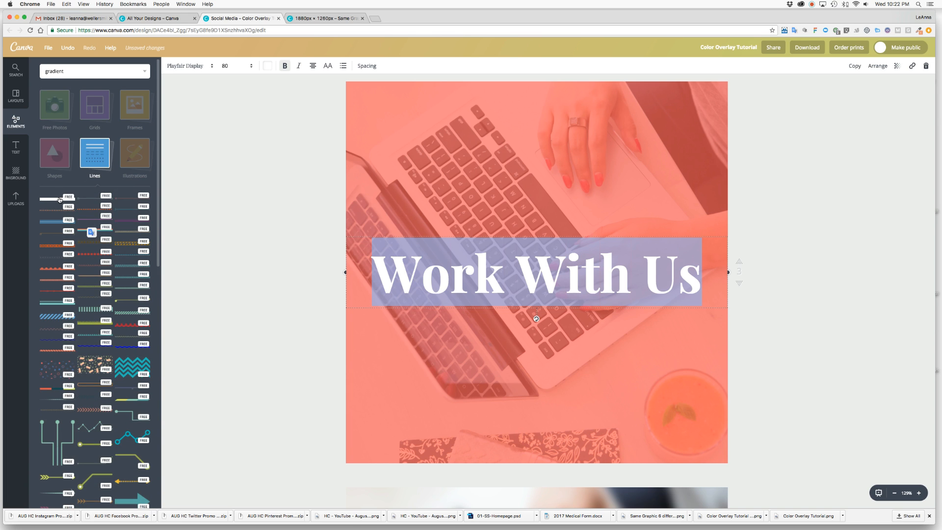
left_click_drag(58, 199, 382, 242)
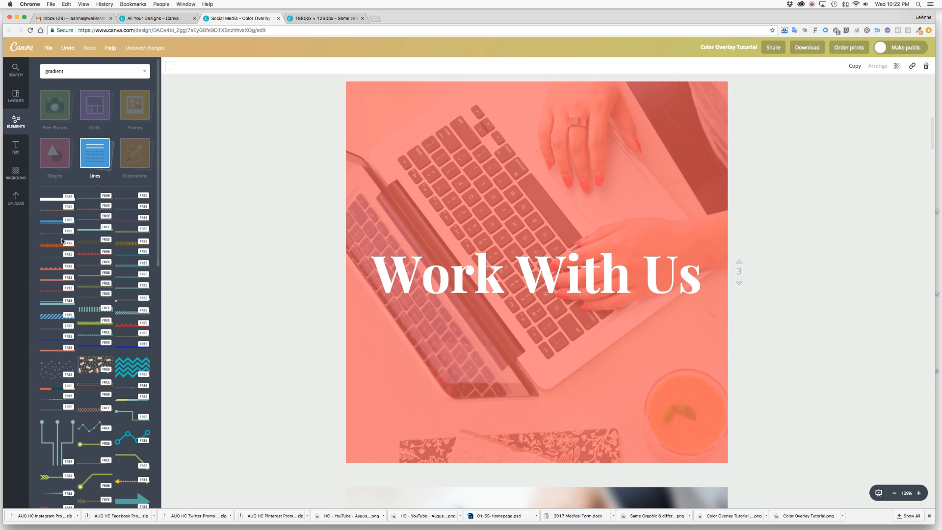
left_click_drag(54, 199, 454, 227)
left_click_drag(672, 242, 444, 222)
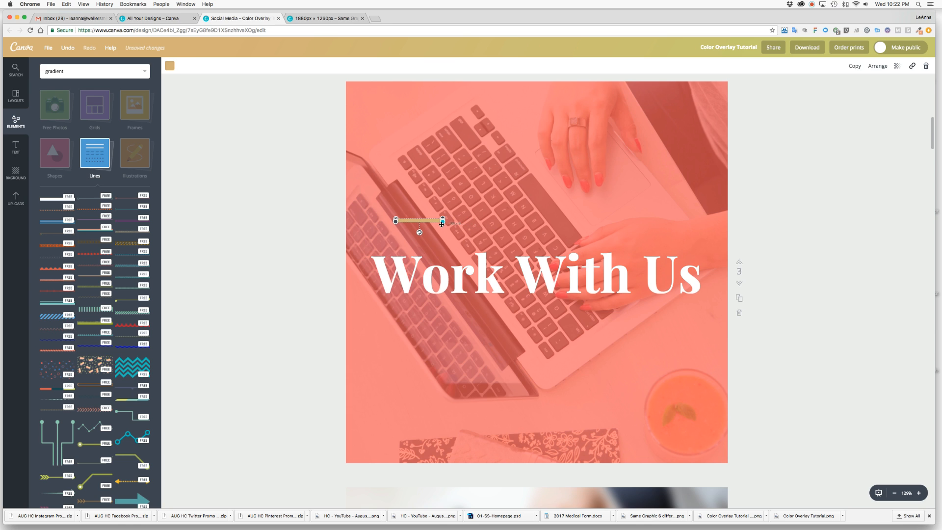
Step: Recolour the short line white and move it to the centre just below the "Work With Us" text
left_click(169, 66)
scroll(235, 157, "down", 3)
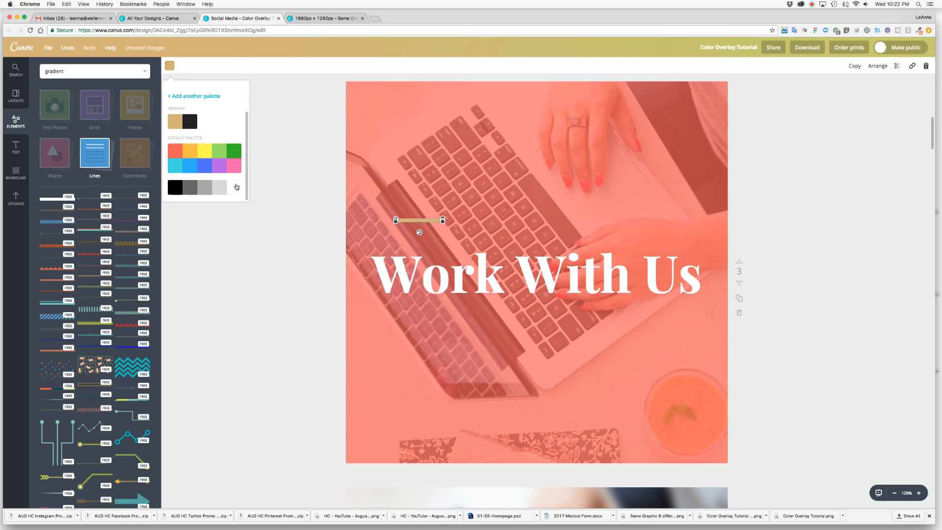
left_click(235, 187)
left_click_drag(420, 222, 539, 310)
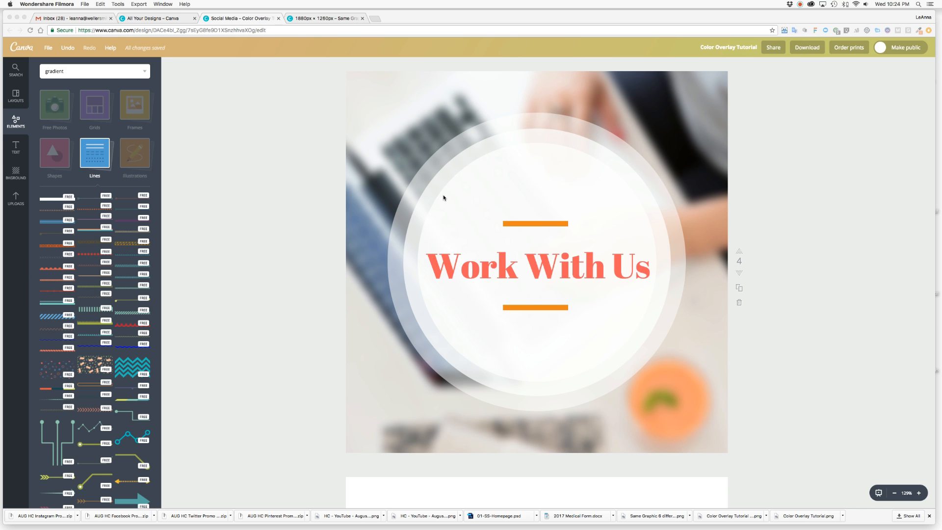
Step: Place the uploaded plain laptop photo on blank page 5 and enlarge it to fill the whole page
scroll(643, 268, "down", 10)
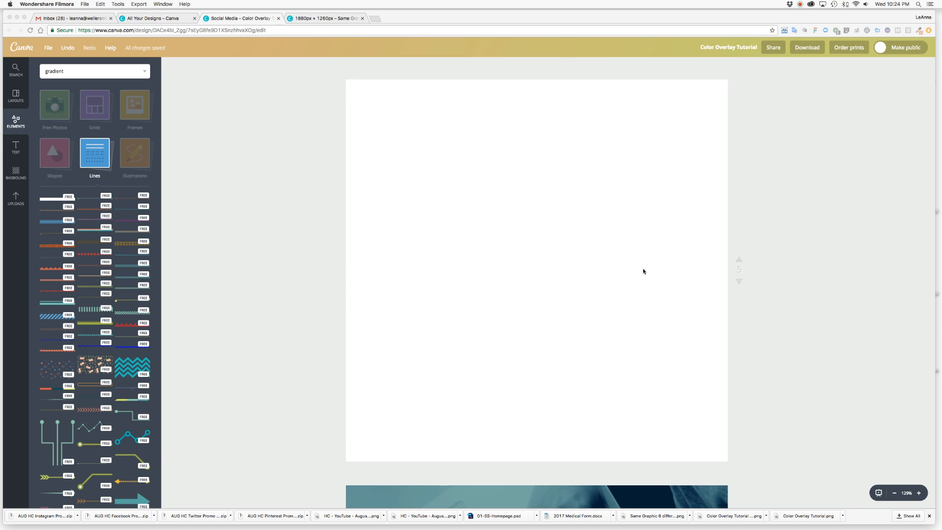
left_click(16, 199)
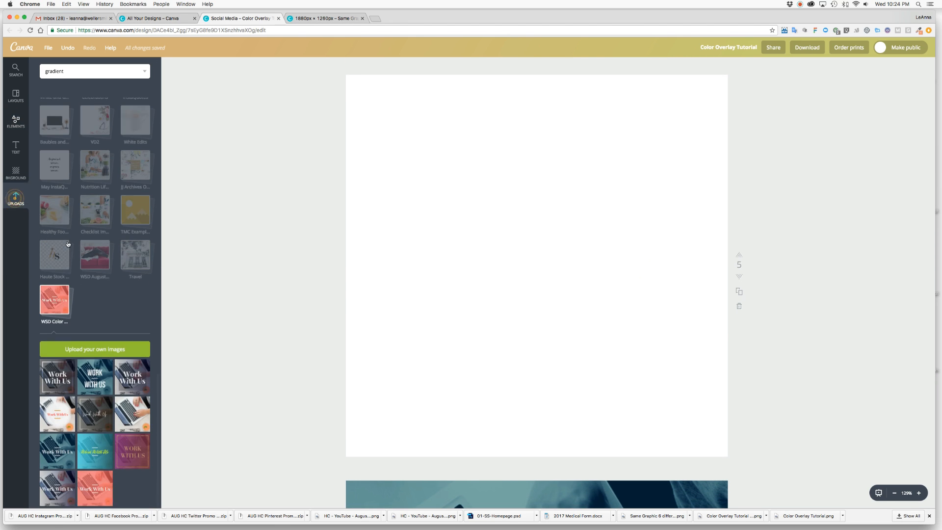
scroll(105, 284, "down", 1)
left_click(134, 390)
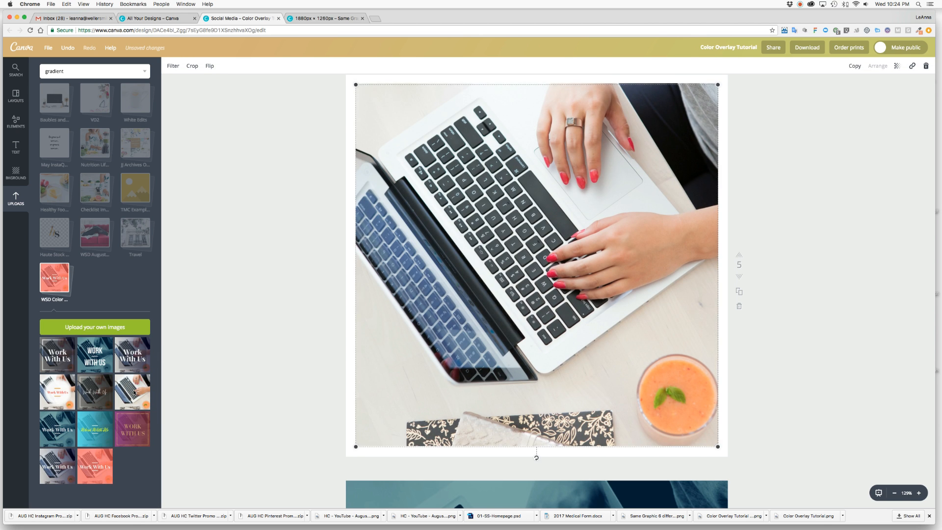
left_click_drag(356, 84, 346, 74)
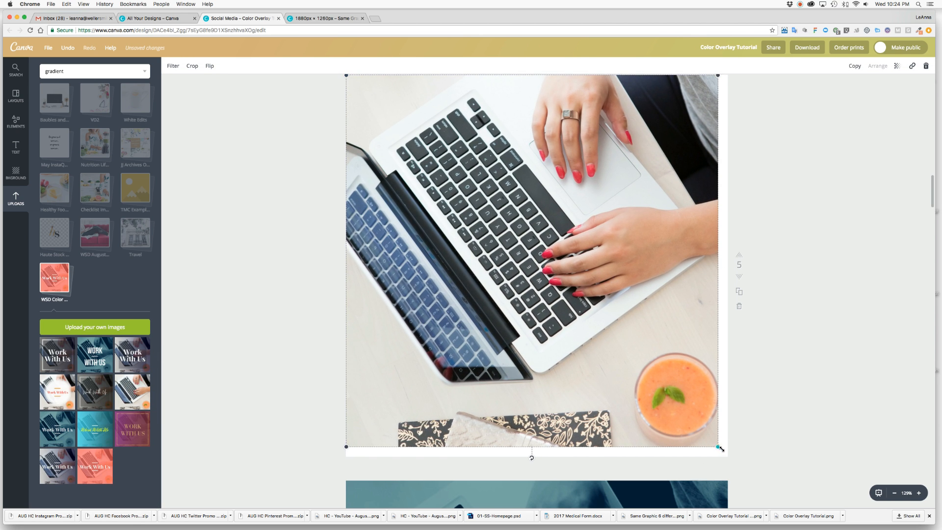
left_click_drag(718, 446, 730, 458)
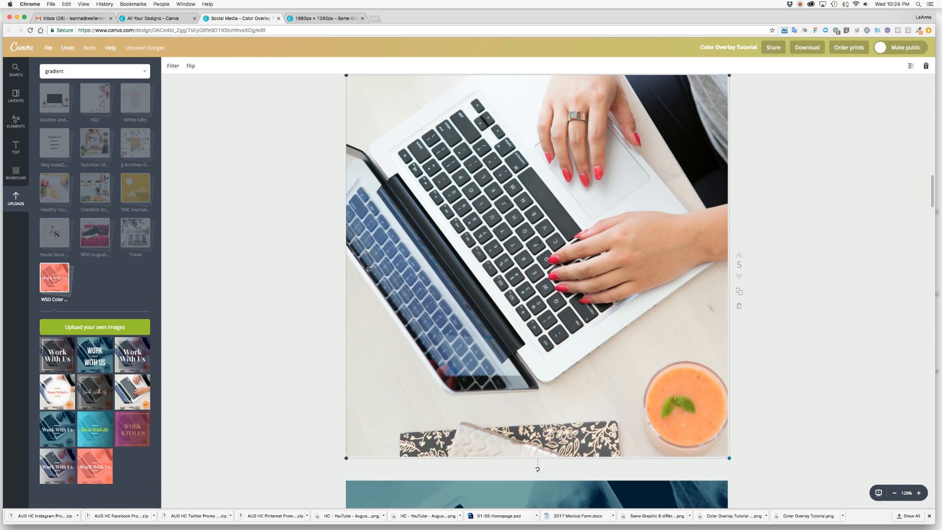
Step: Apply a blur of +25 to the laptop photo with the advanced filter options
left_click(174, 66)
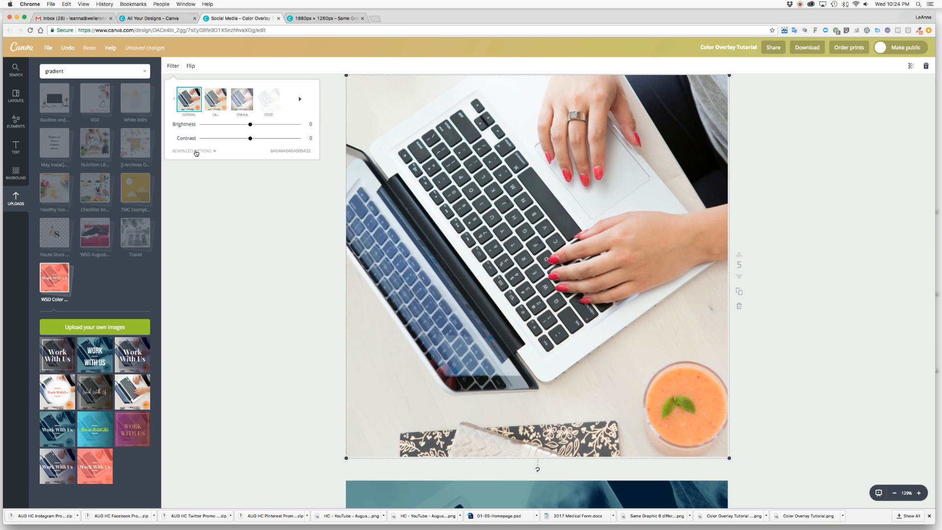
left_click(193, 151)
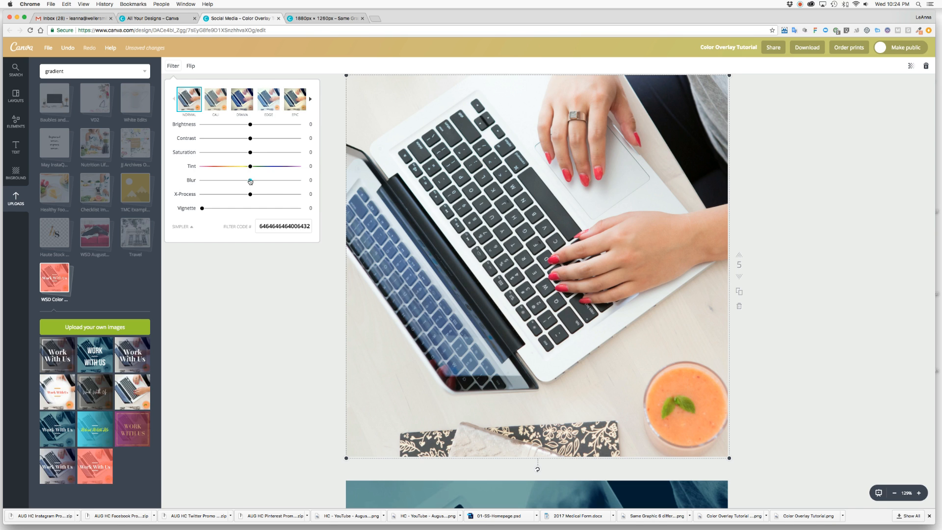
left_click_drag(250, 181, 263, 182)
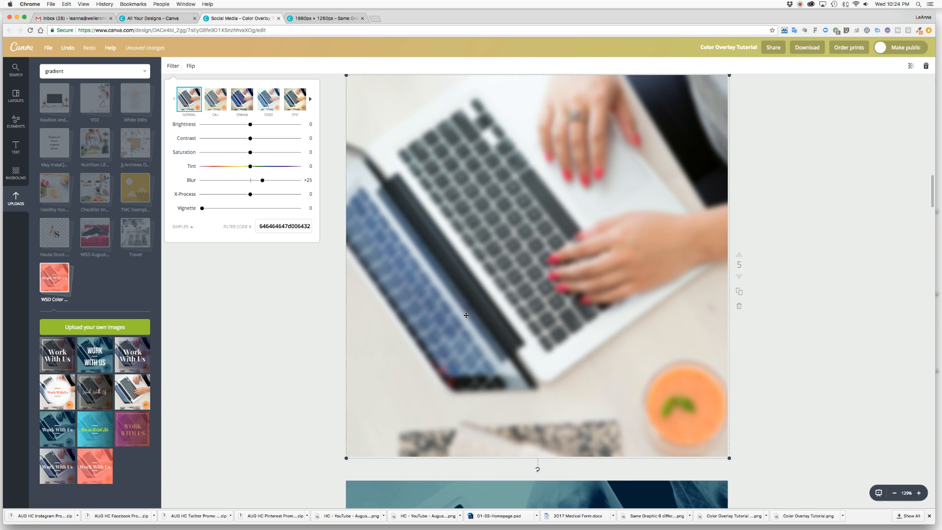
left_click(318, 317)
Step: Add a circle shape over the blurred photo, colour it white and set its transparency to 50
left_click(17, 120)
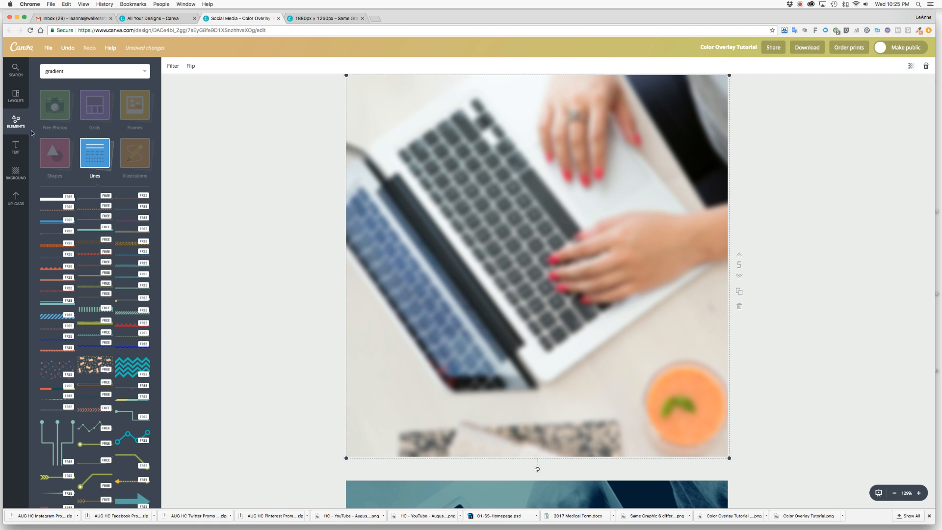
left_click(58, 161)
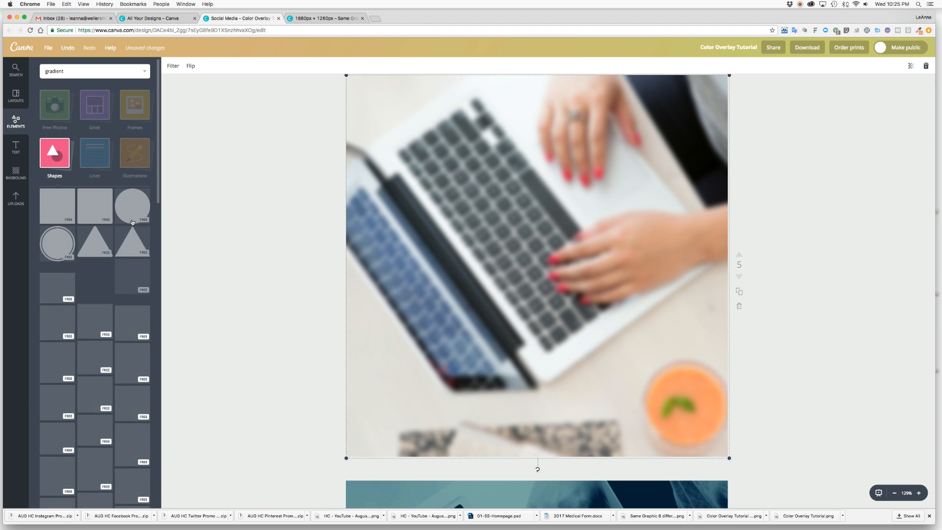
left_click(134, 211)
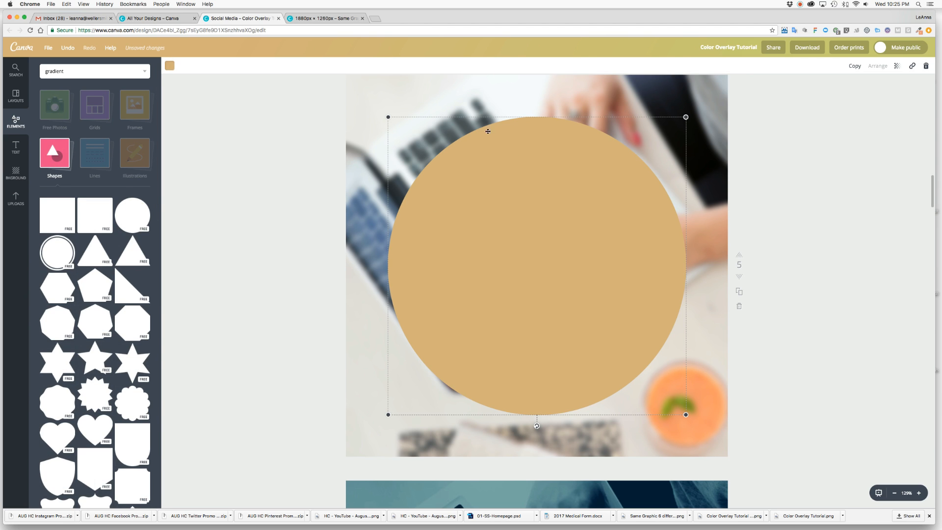
left_click(170, 65)
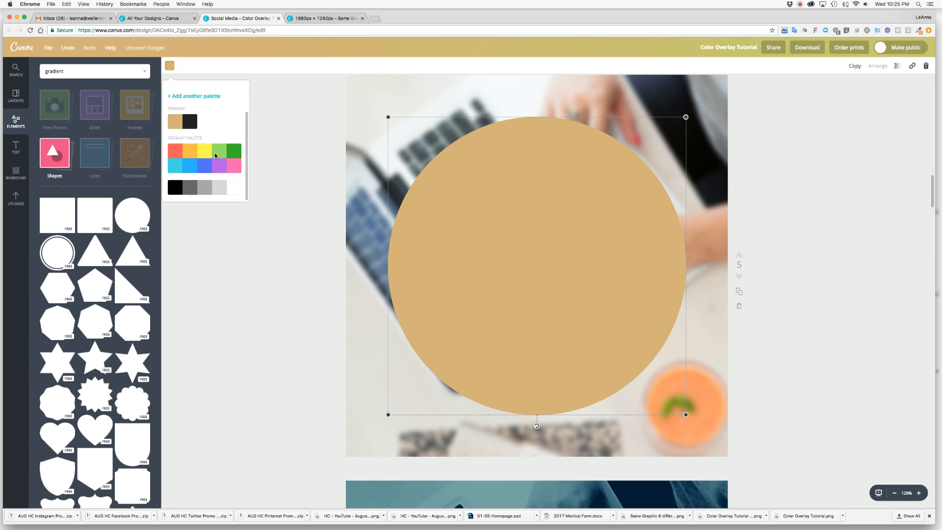
left_click(234, 187)
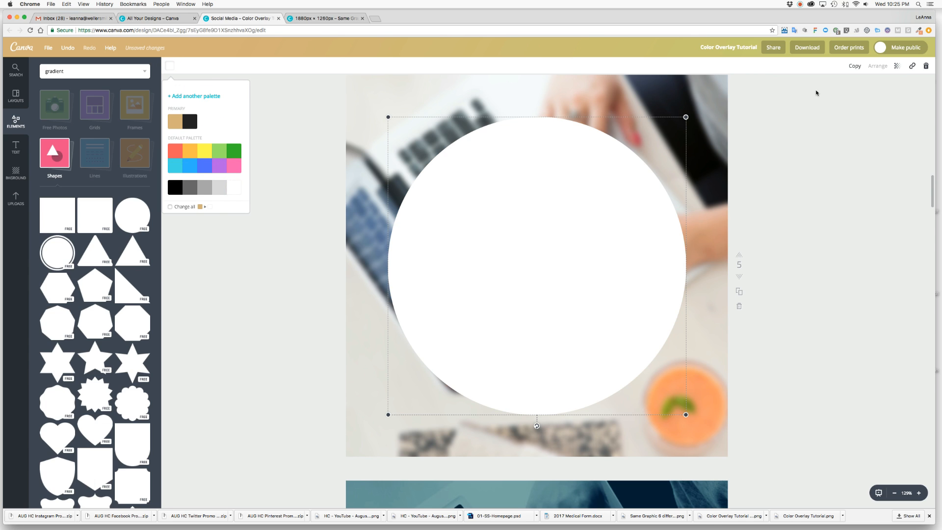
left_click(897, 66)
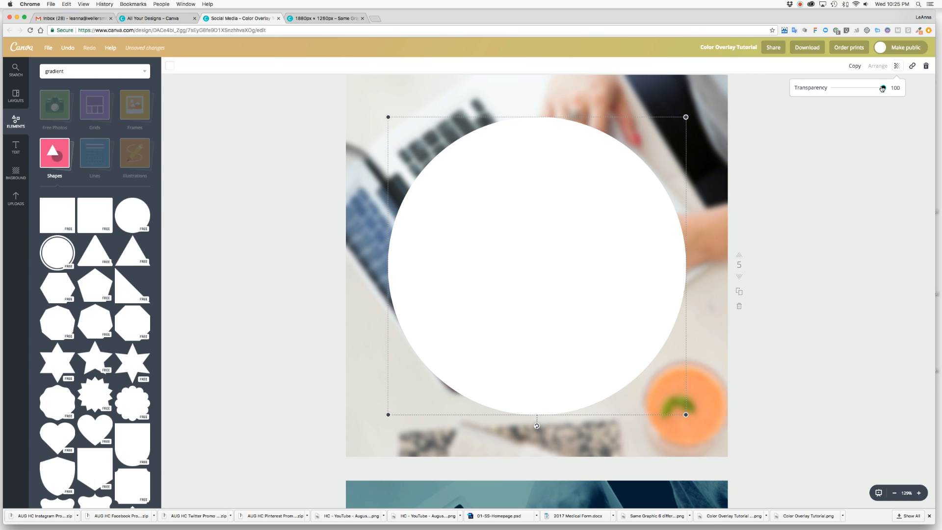
left_click_drag(883, 88, 859, 91)
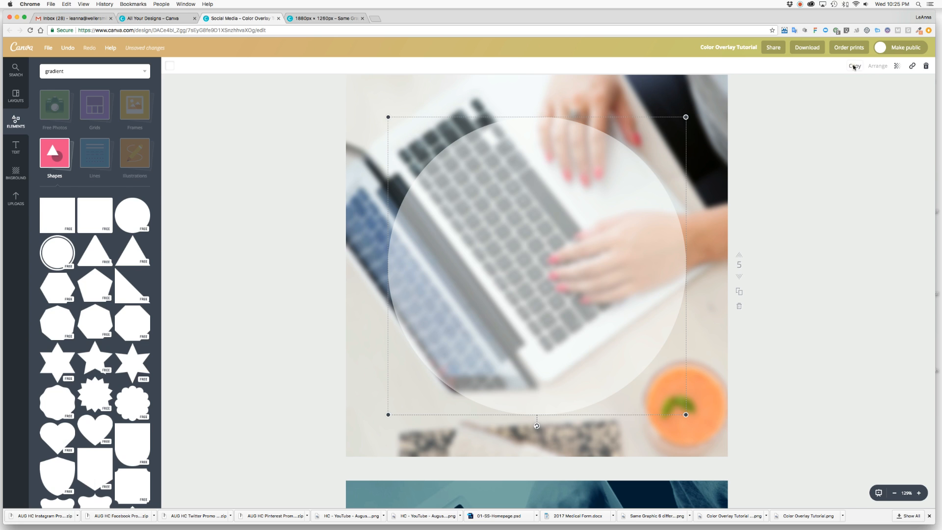
Step: Duplicate the white circle twice, each copy smaller than the last, with the copies' transparency at 74
left_click(854, 67)
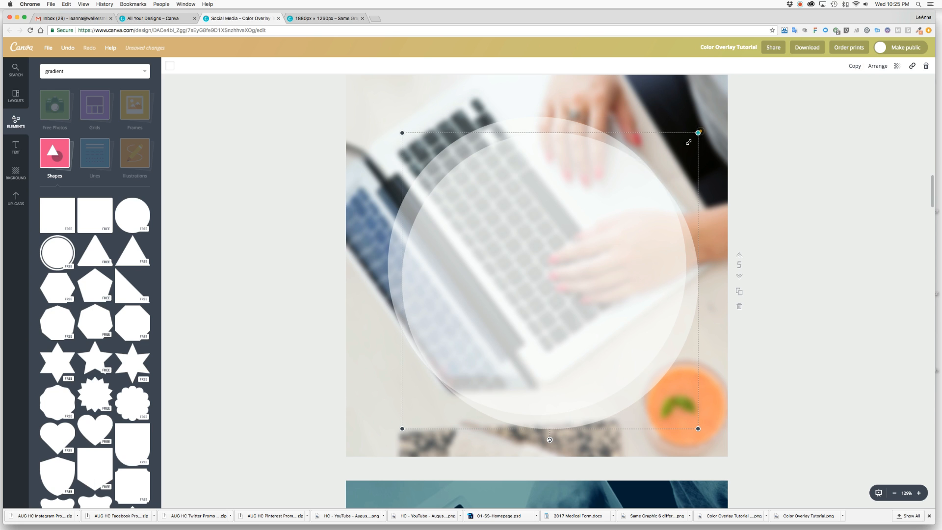
left_click_drag(697, 133, 671, 158)
left_click(897, 66)
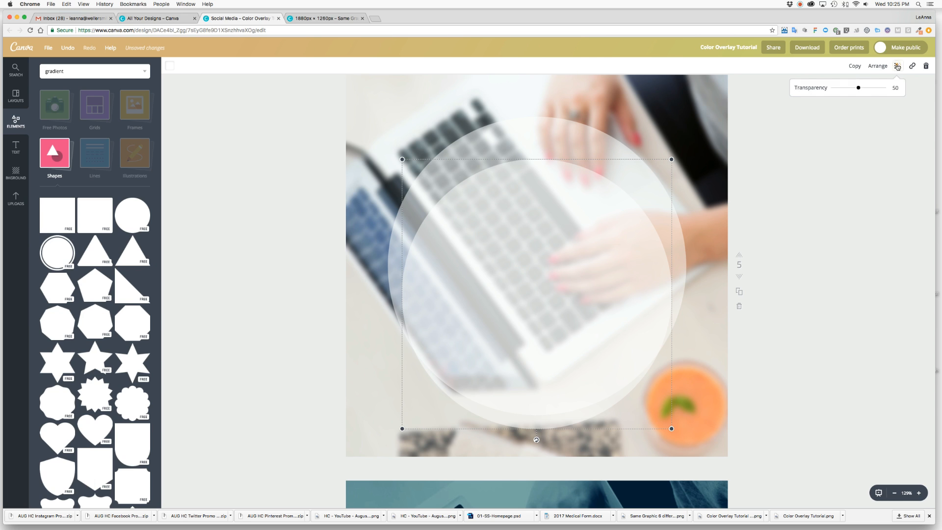
left_click_drag(858, 87, 871, 89)
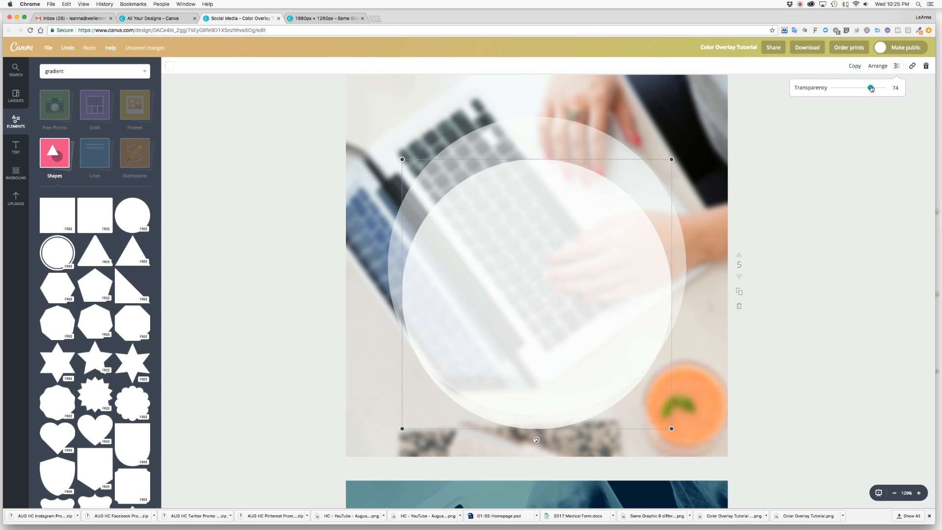
left_click(855, 66)
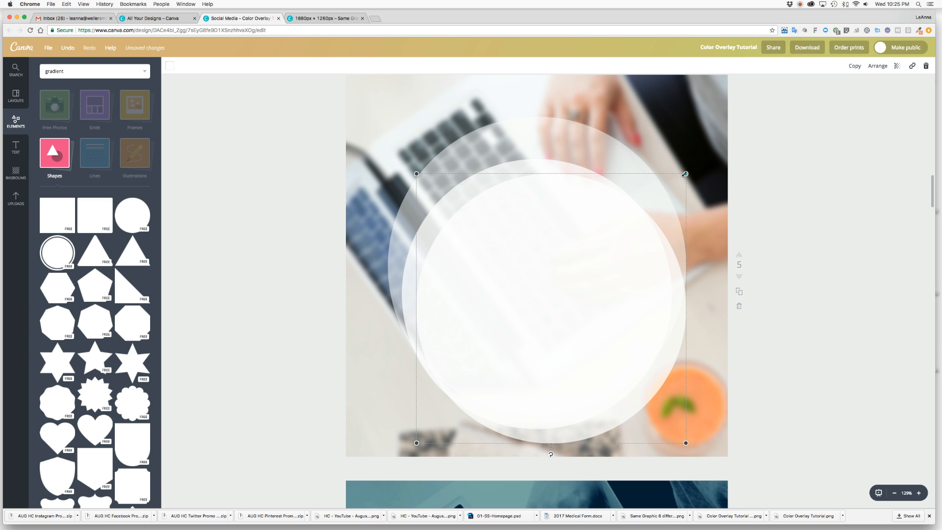
left_click_drag(685, 174, 656, 201)
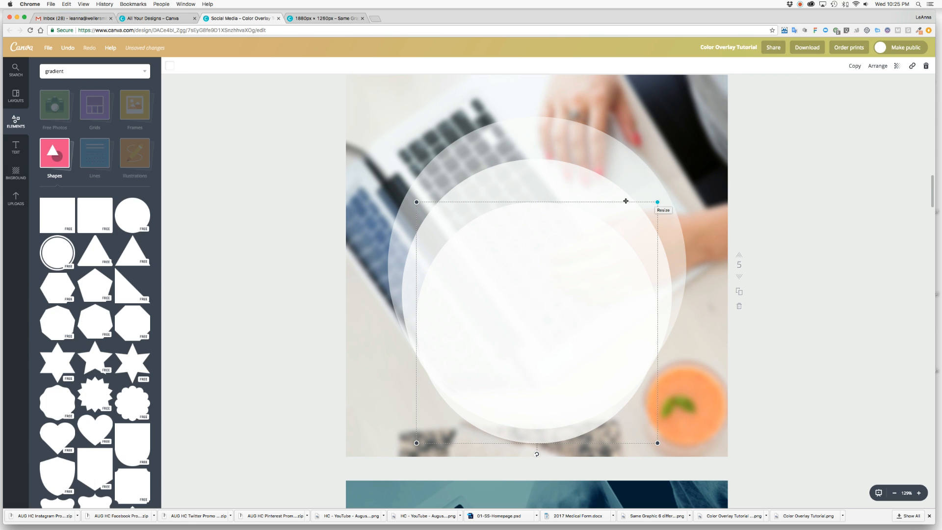
Step: Group the three white circles and align them to centre and middle so they become concentric
left_click(511, 184, "shift")
left_click(524, 134, "shift")
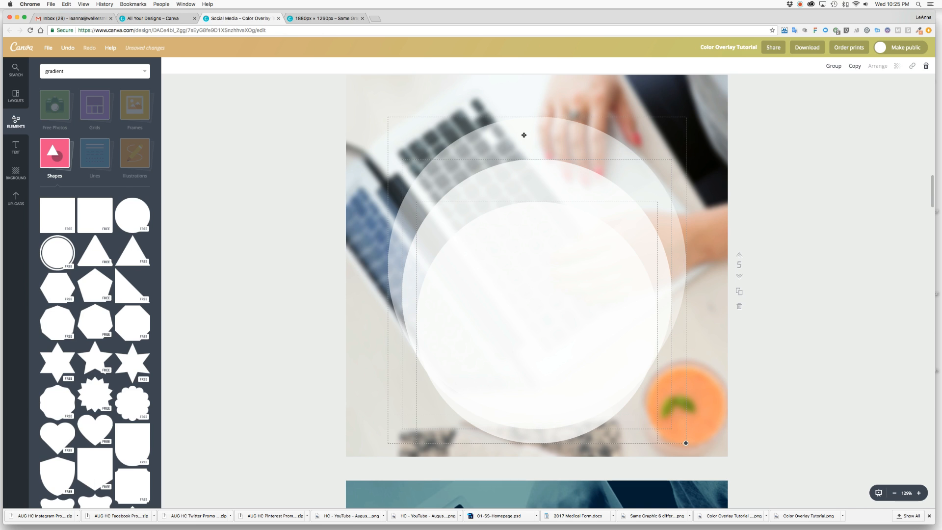
left_click(834, 71)
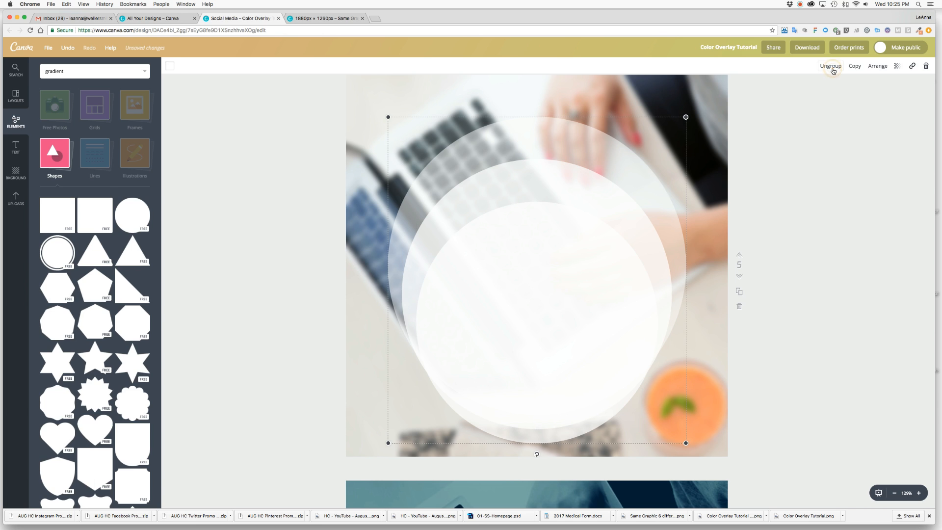
left_click(879, 66)
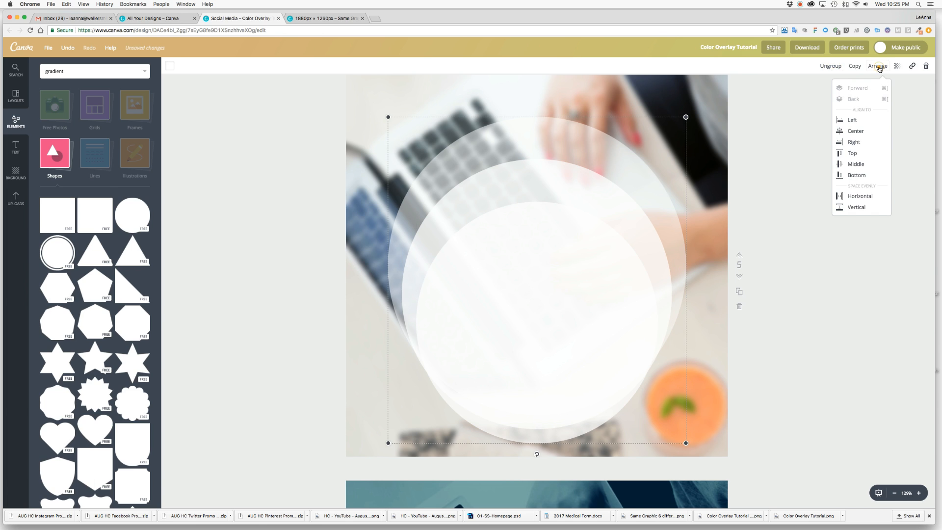
left_click(855, 131)
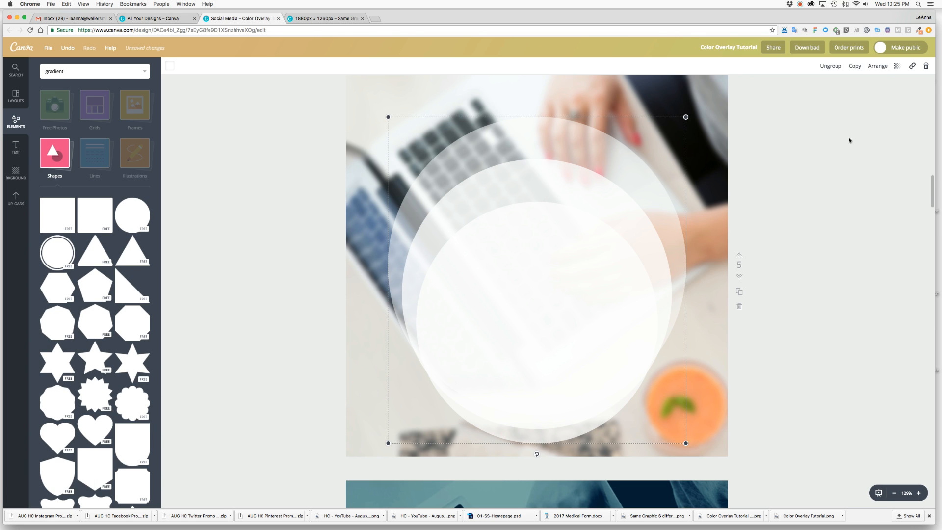
left_click(878, 66)
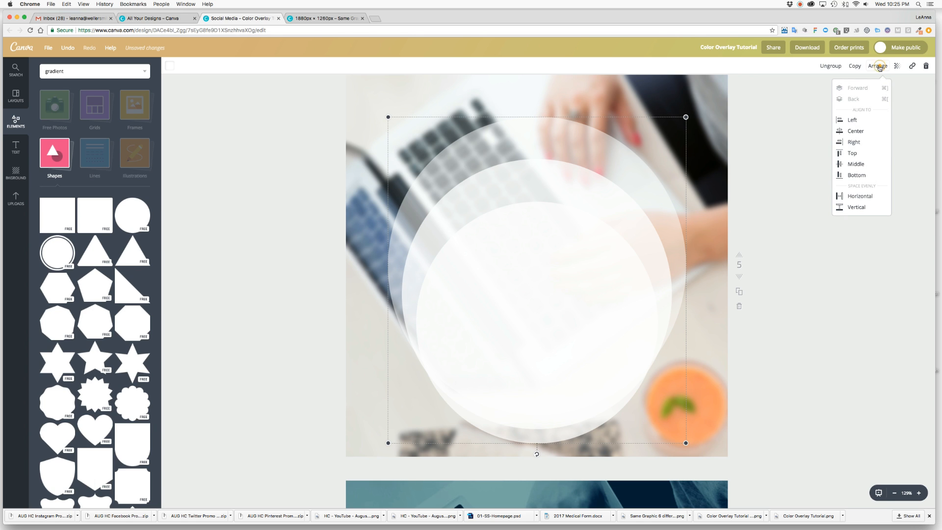
left_click(857, 162)
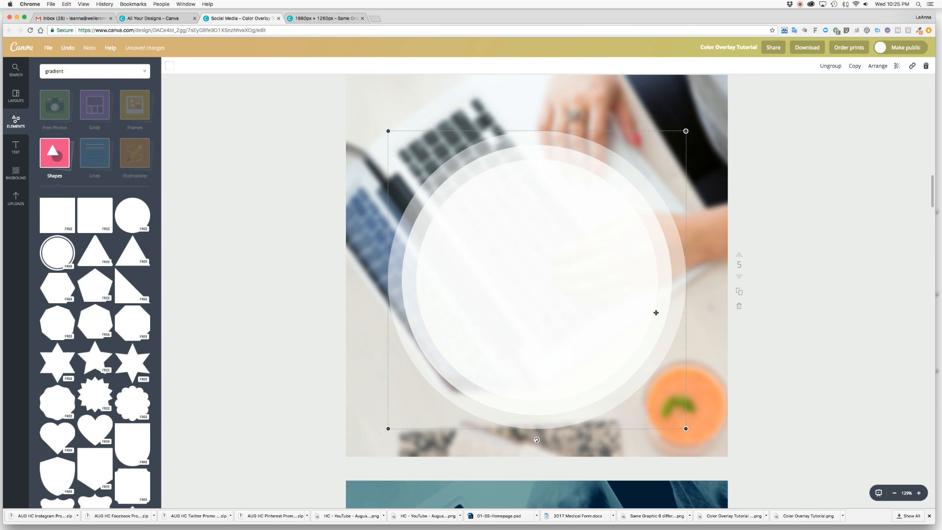
left_click(304, 275)
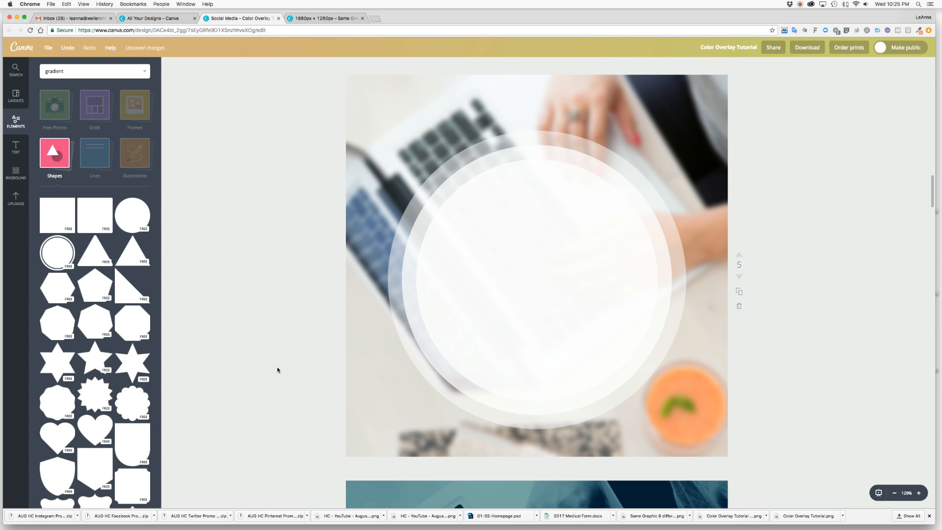
Step: Add a subheading reading "Work With Us" over the white circles, in Abril Fatface at size 56
left_click(16, 145)
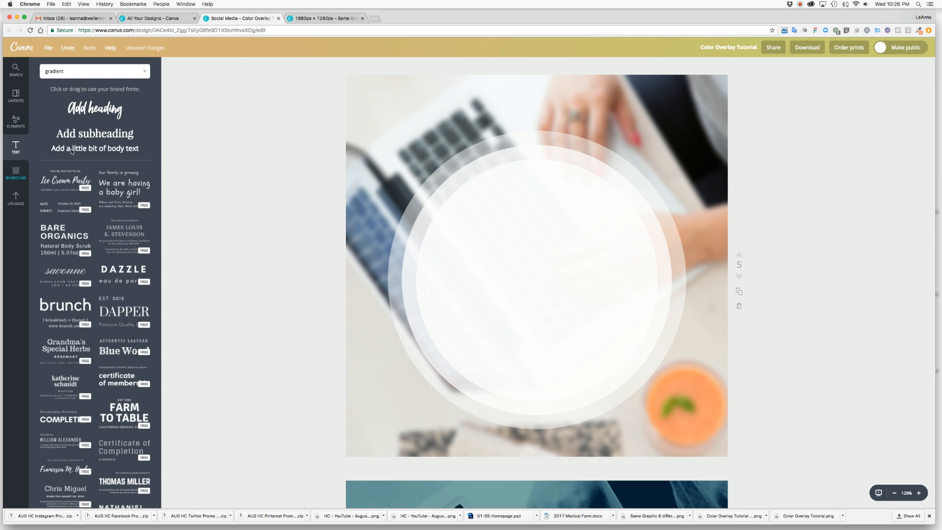
left_click(97, 134)
double_click(506, 273)
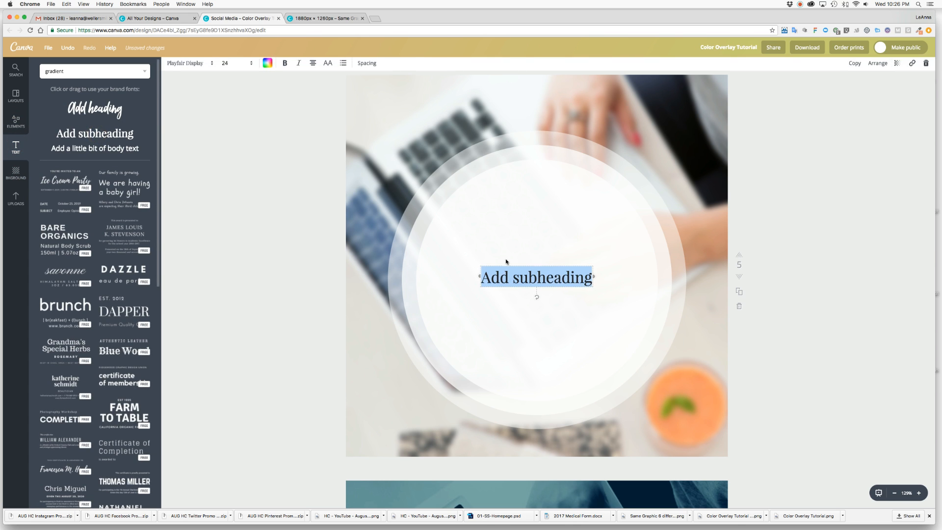
triple_click(534, 278)
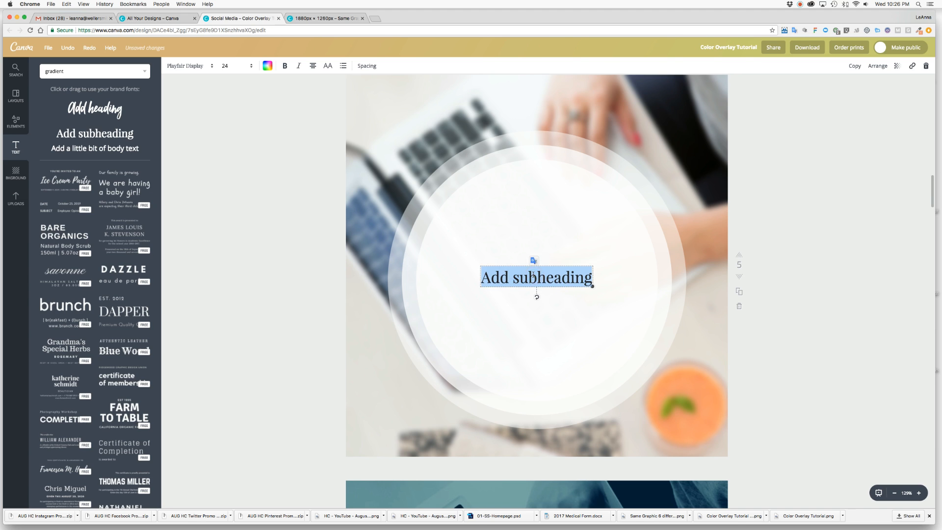
type("Work With Us")
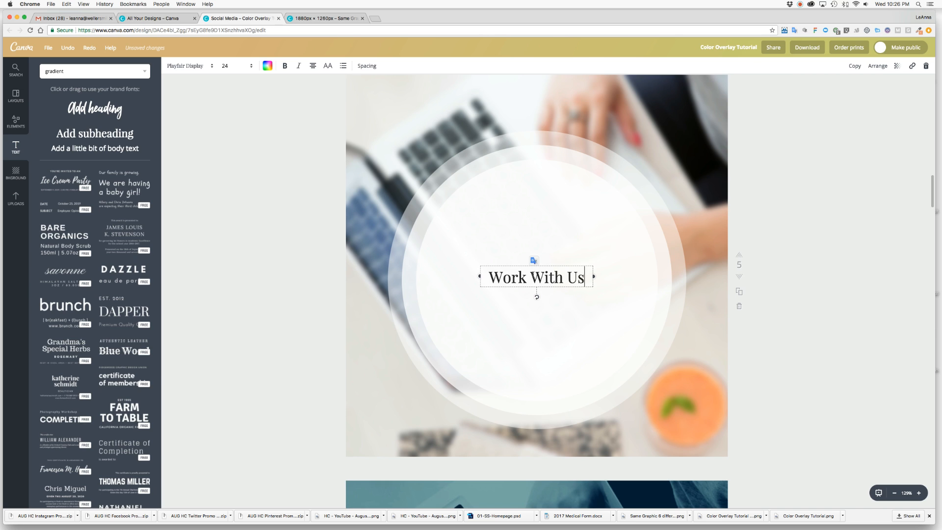
left_click(229, 238)
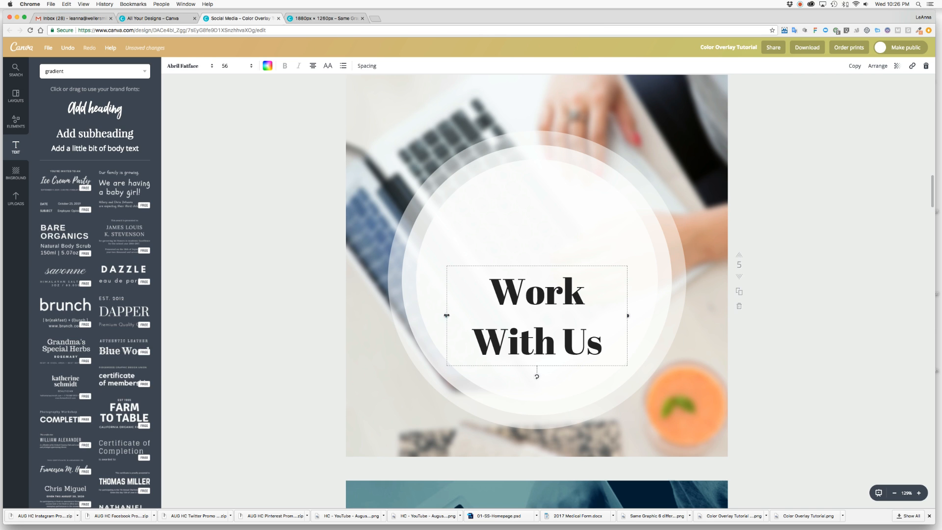
Step: Widen the "Work With Us" text box to the full page width, colour the text coral red and centre it vertically over the circles
left_click_drag(446, 316, 346, 321)
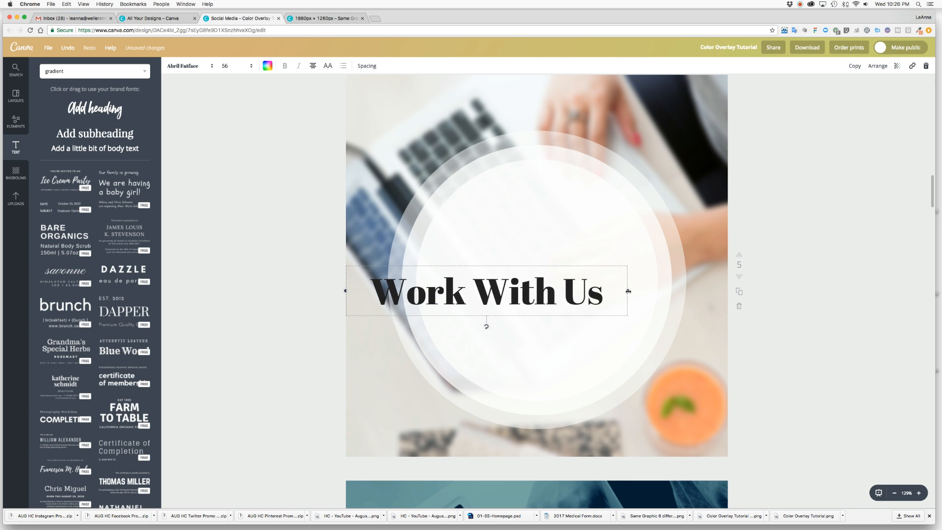
left_click_drag(628, 291, 729, 292)
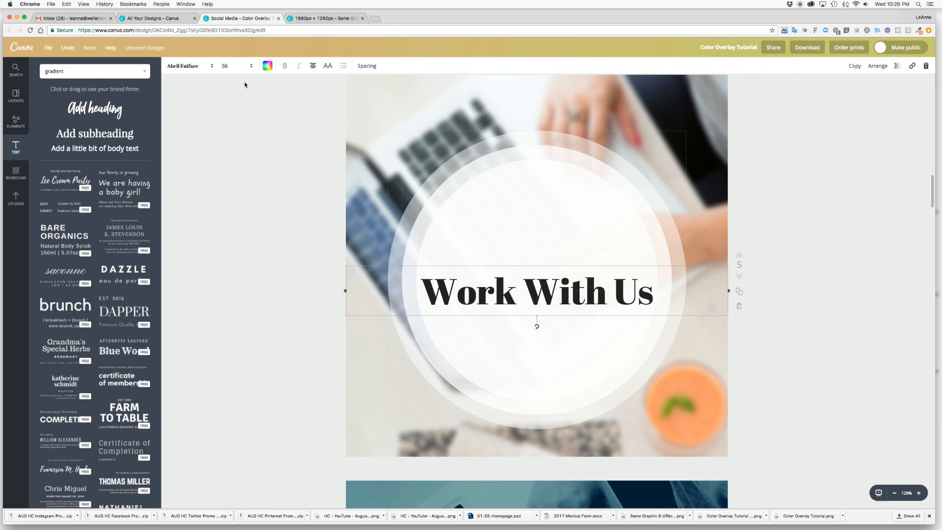
left_click(267, 68)
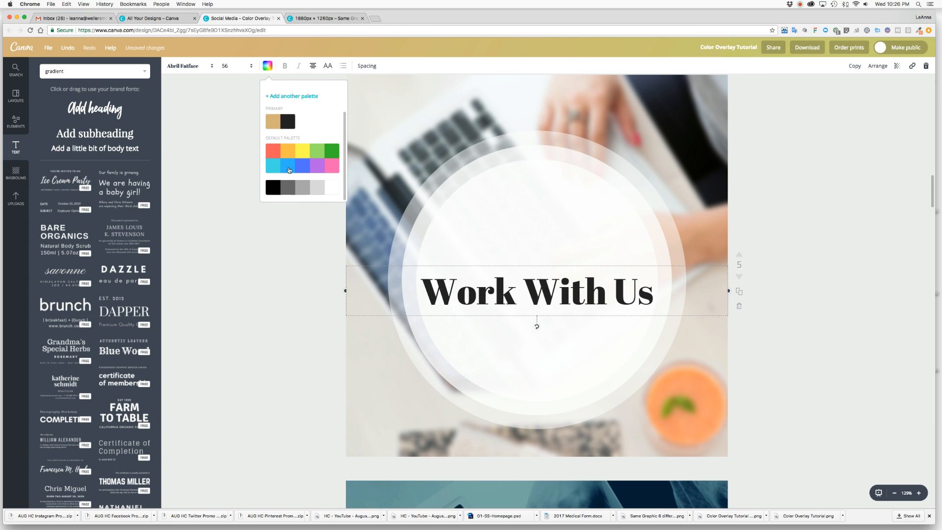
left_click(275, 154)
left_click_drag(549, 267, 549, 255)
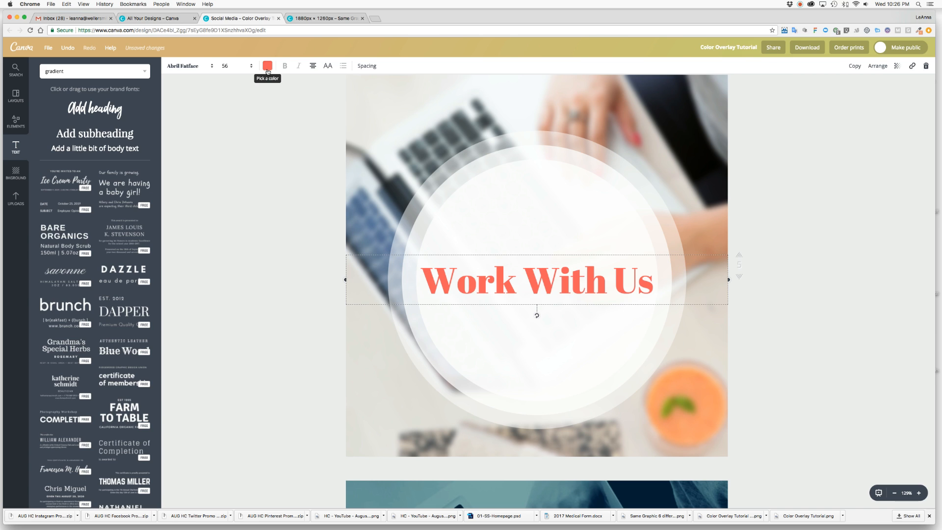
Step: Add the thick solid line element above the "Work With Us" text and shrink it to a short bar
left_click(16, 121)
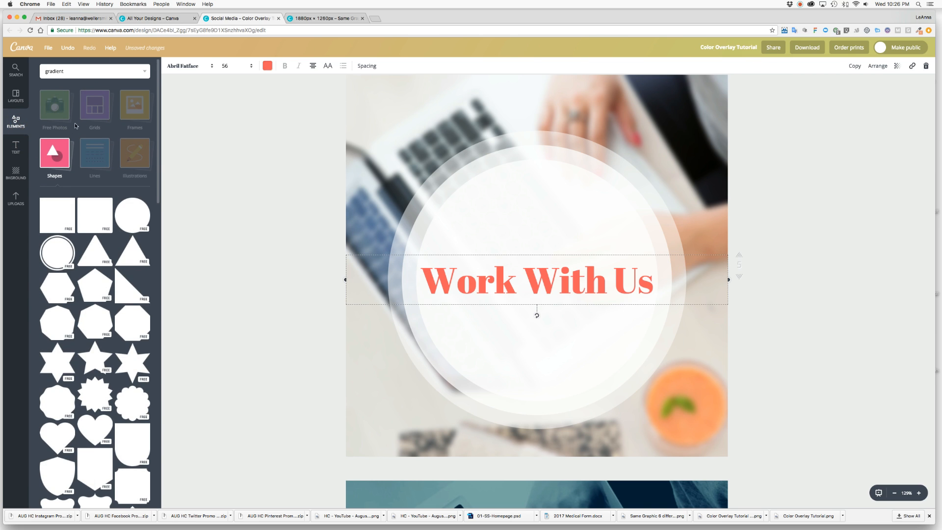
left_click(91, 153)
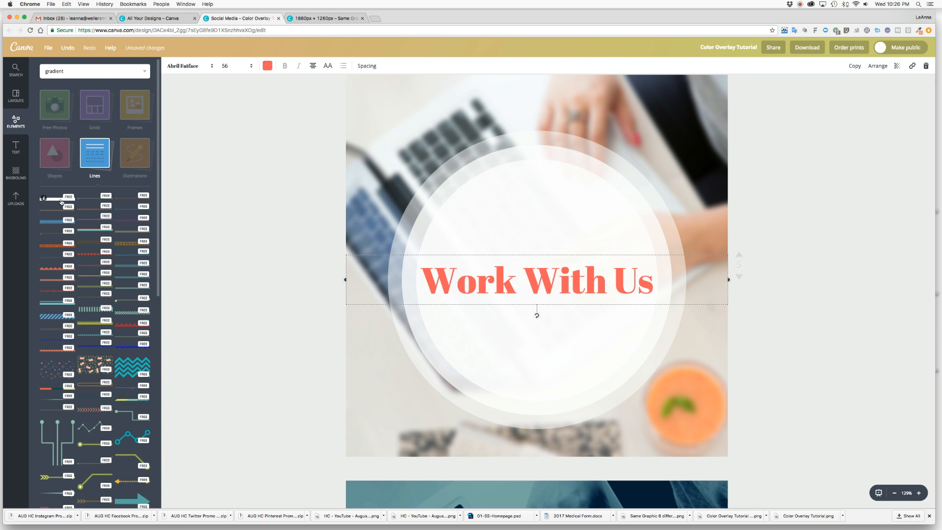
left_click(62, 202)
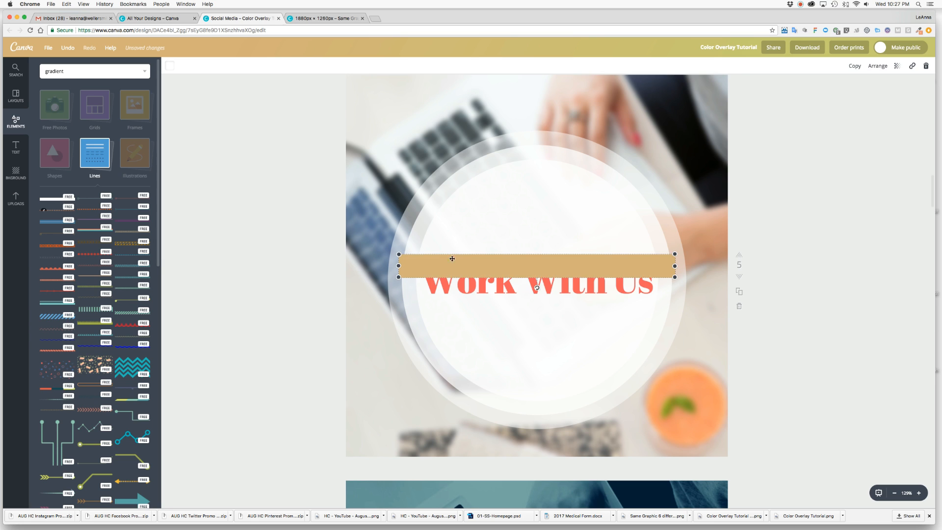
left_click_drag(497, 263, 616, 243)
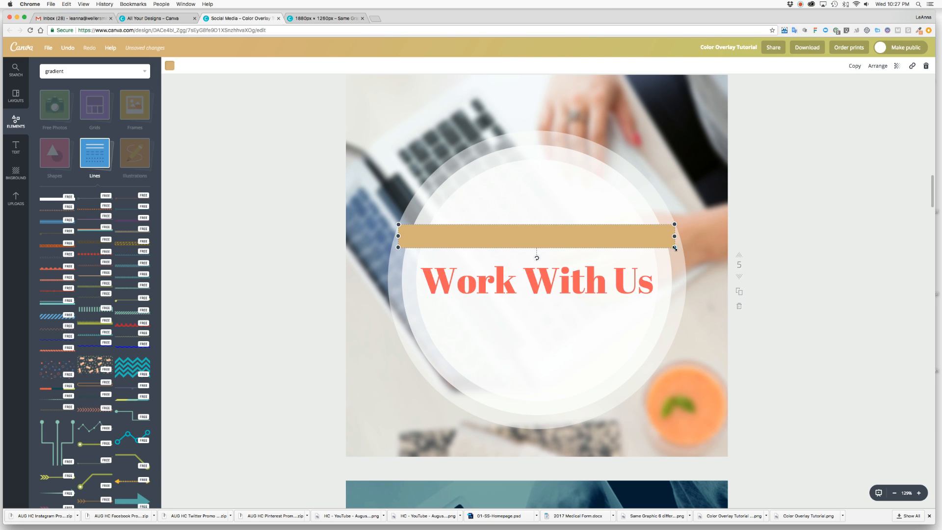
left_click_drag(675, 248, 445, 231)
Step: Colour the short bar orange and centre it just above the "Work With Us" text
left_click(169, 65)
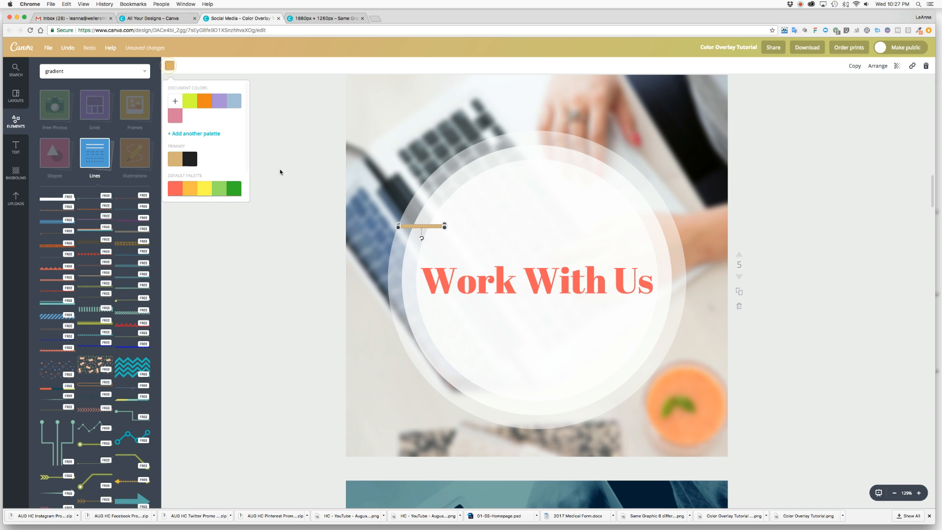
left_click(205, 101)
left_click_drag(424, 226, 542, 252)
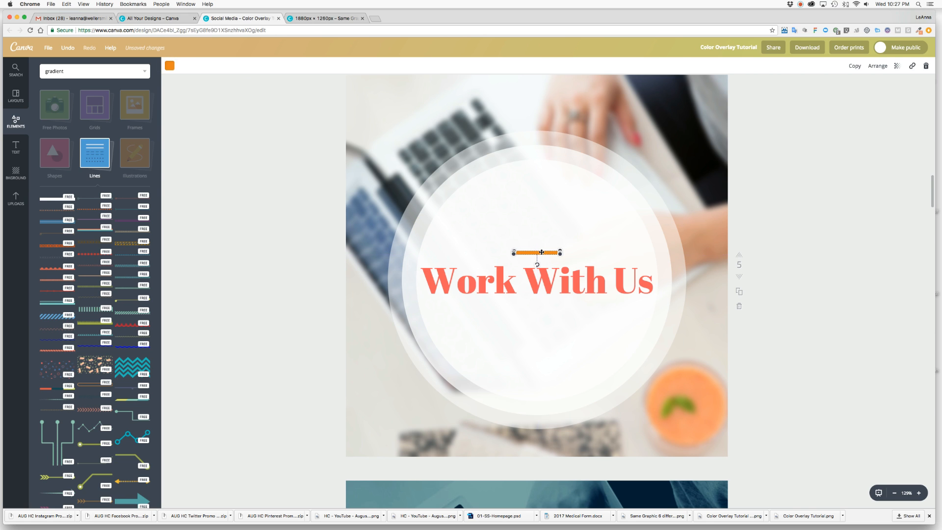
Step: Duplicate the orange bar and place the copy centred just below the "Work With Us" text
key("Escape")
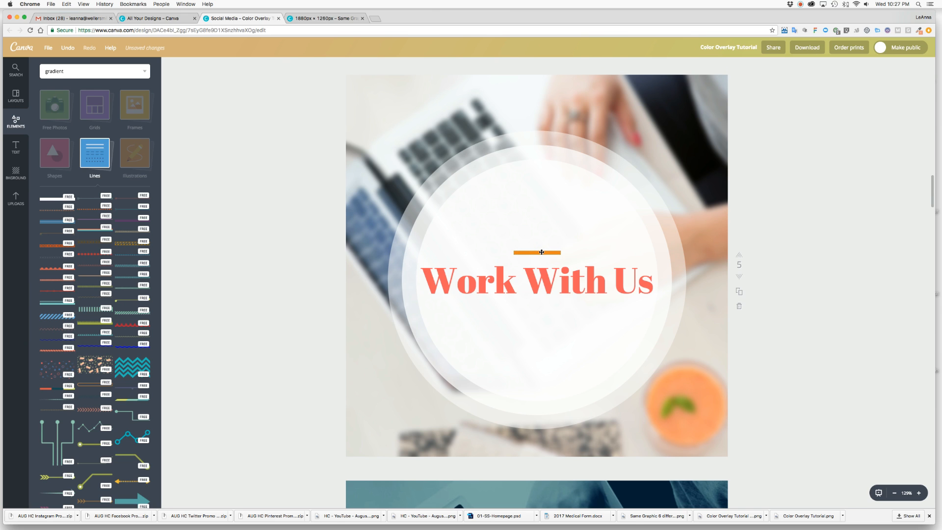
left_click_drag(542, 257, 544, 306)
left_click(536, 308)
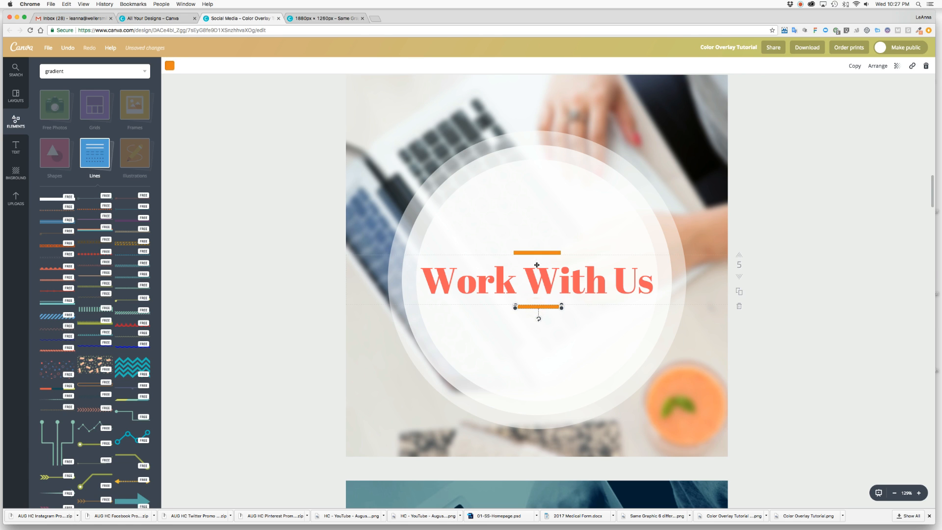
Step: Group the two orange bars with the "Work With Us" text and align the group over the circles
left_click(537, 251, "shift")
left_click(454, 280, "shift")
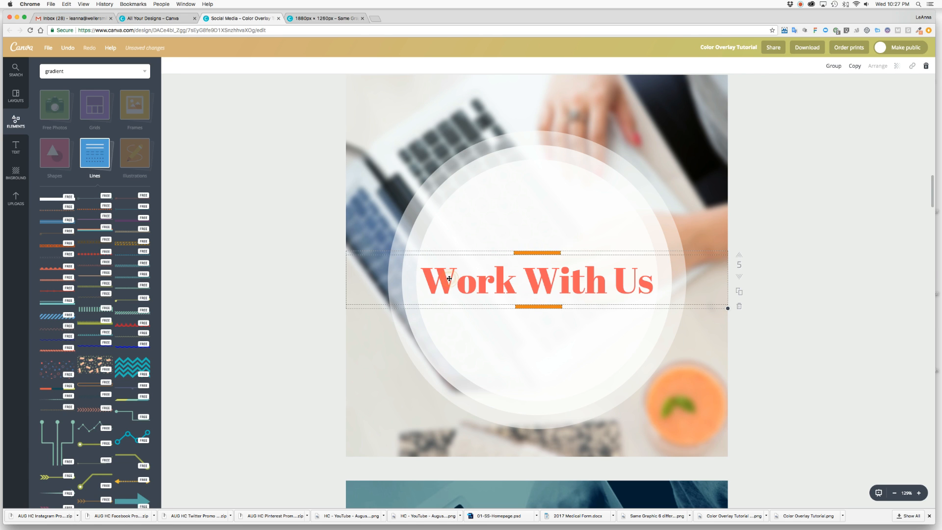
left_click(835, 66)
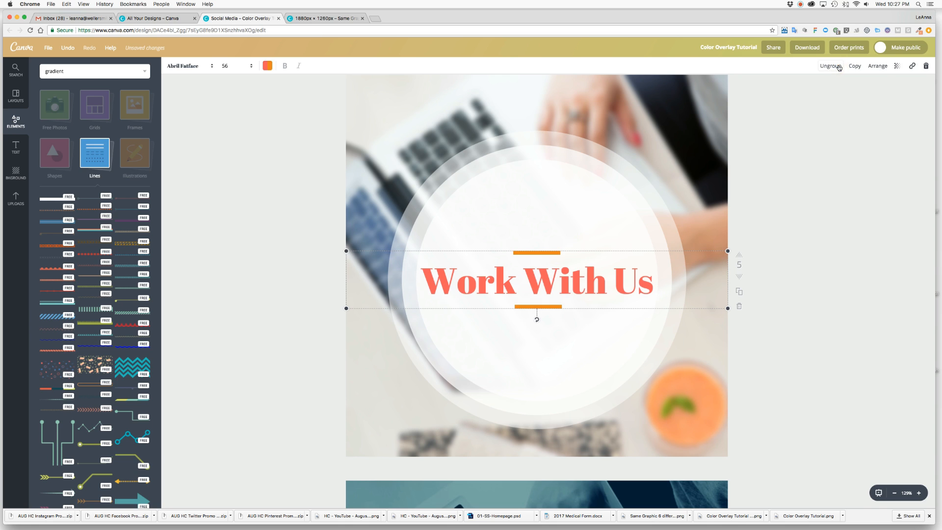
left_click(880, 70)
left_click(864, 130)
left_click(311, 221)
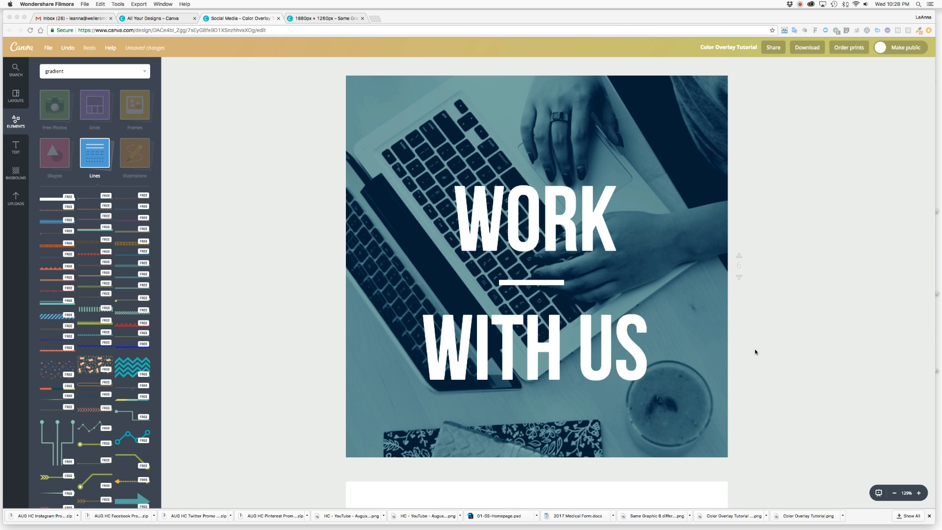
Step: Add the uploaded plain laptop photo to blank page 7 and enlarge it to fill the whole page
scroll(755, 352, "down", 10)
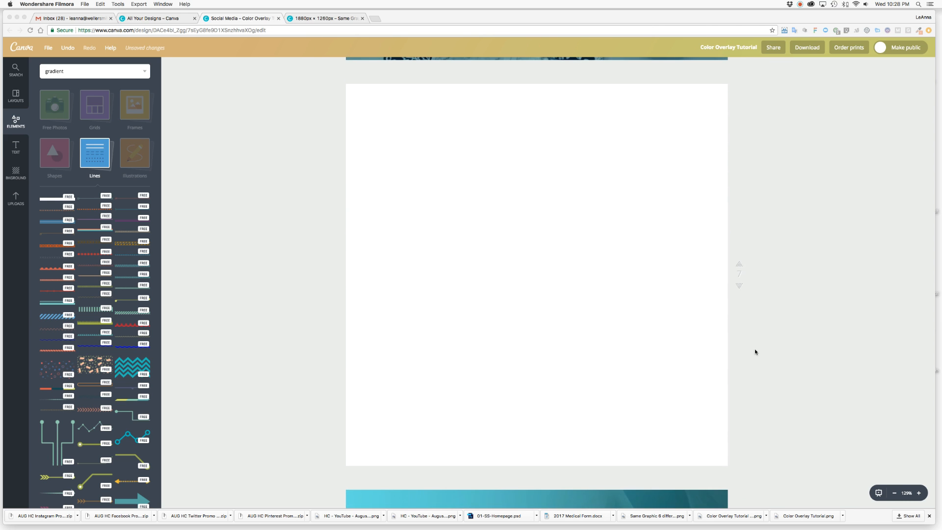
left_click(684, 343)
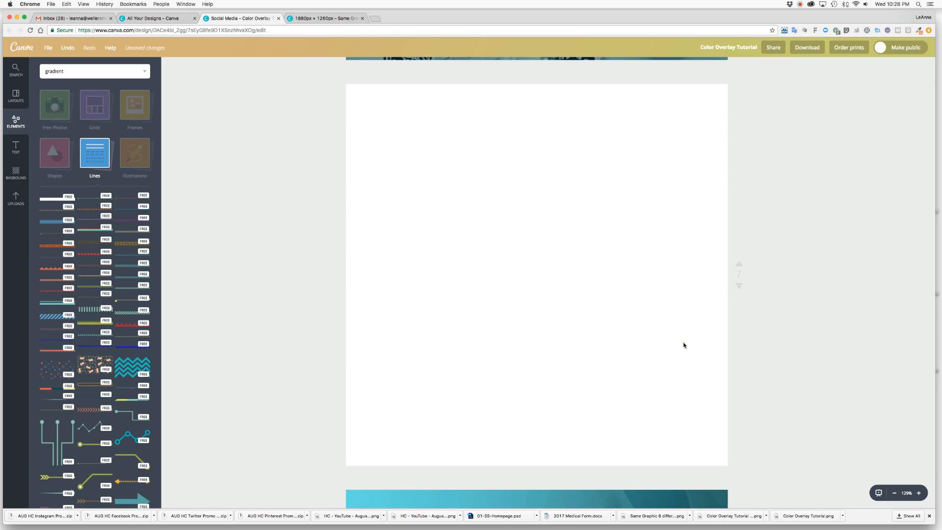
left_click(15, 204)
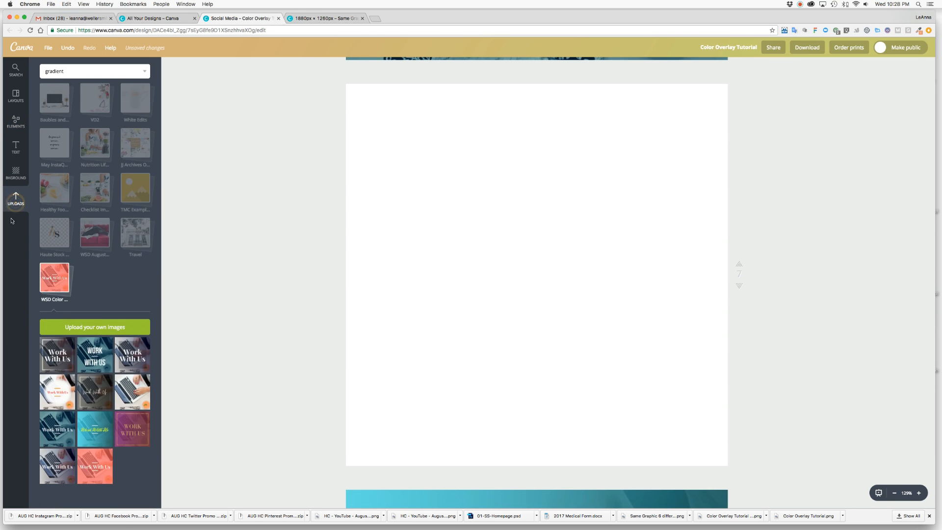
left_click(138, 397)
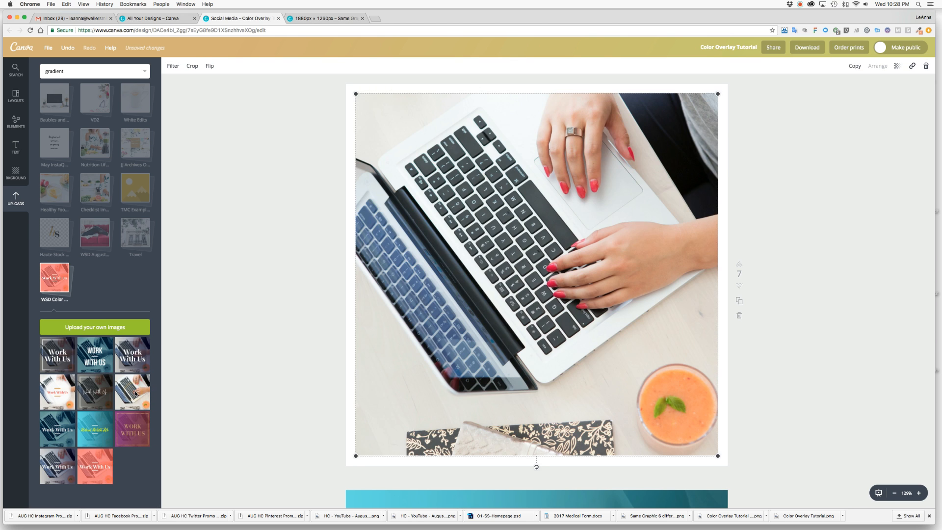
left_click_drag(353, 98, 340, 82)
left_click_drag(718, 456, 729, 468)
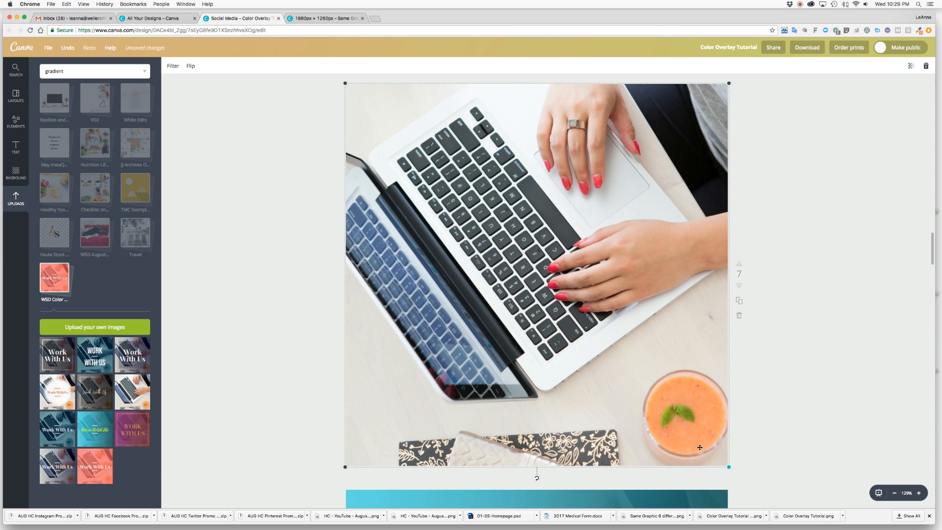
Step: Apply the Grayscale filter to the laptop photo on page 7
left_click(175, 69)
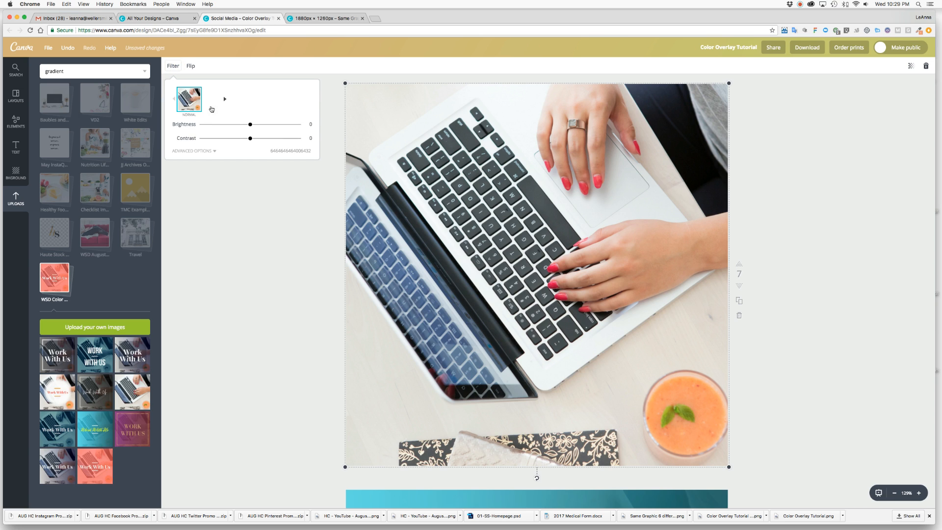
left_click(310, 99)
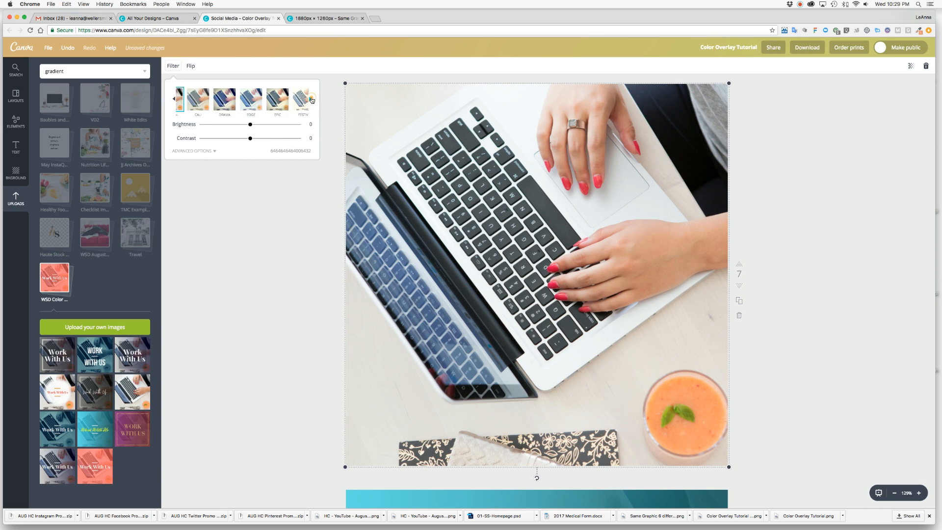
left_click(267, 104)
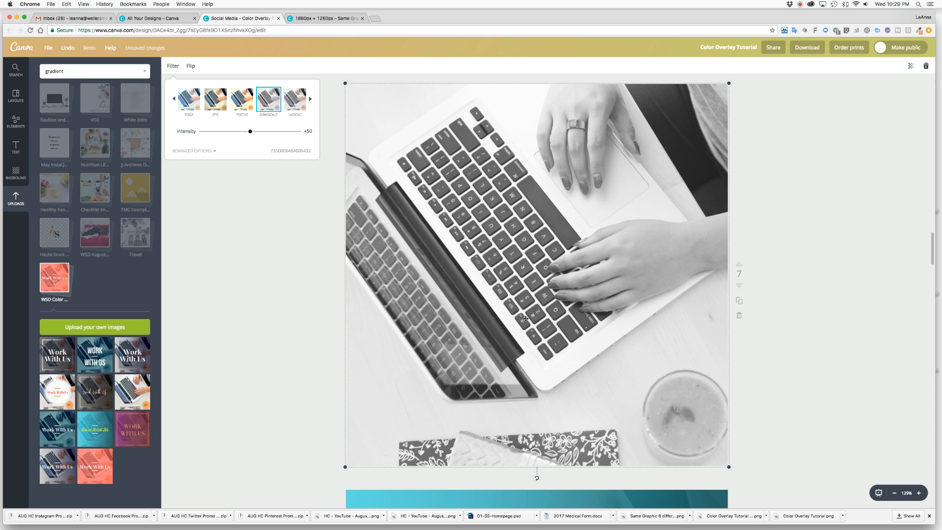
Step: In the photo's advanced filter options, set Brightness to -100, Contrast to -15 and Tint to +26, and raise X-Process for a teal duotone look
left_click(187, 152)
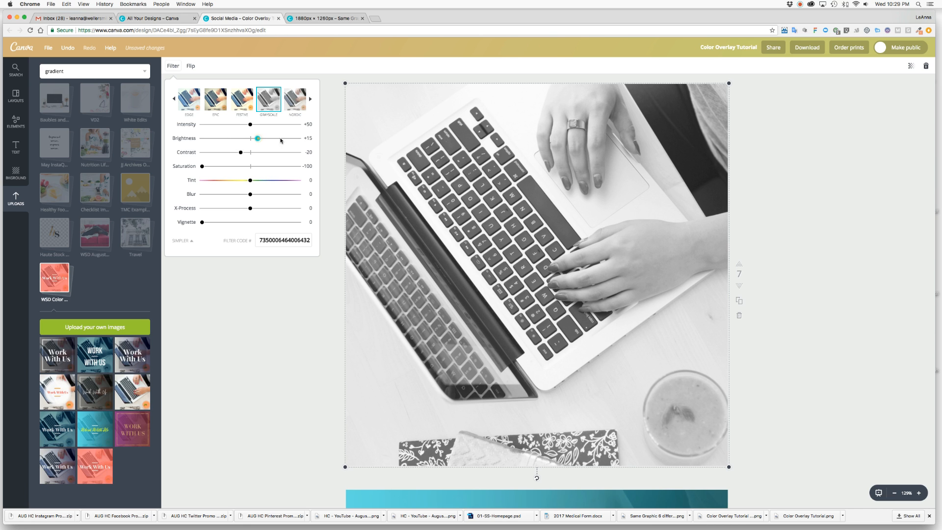
left_click_drag(281, 141, 194, 139)
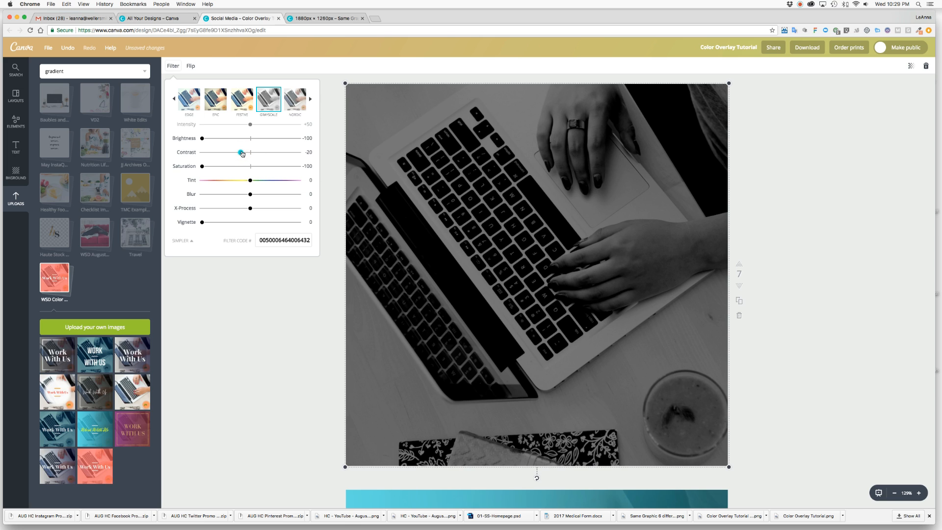
left_click_drag(242, 153, 243, 155)
left_click_drag(251, 183, 263, 183)
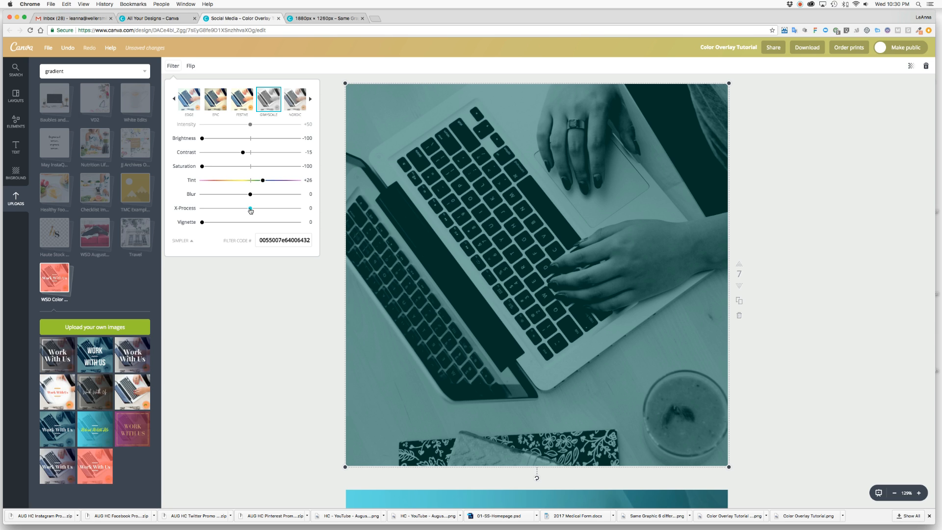
left_click_drag(250, 210, 262, 210)
left_click(272, 269)
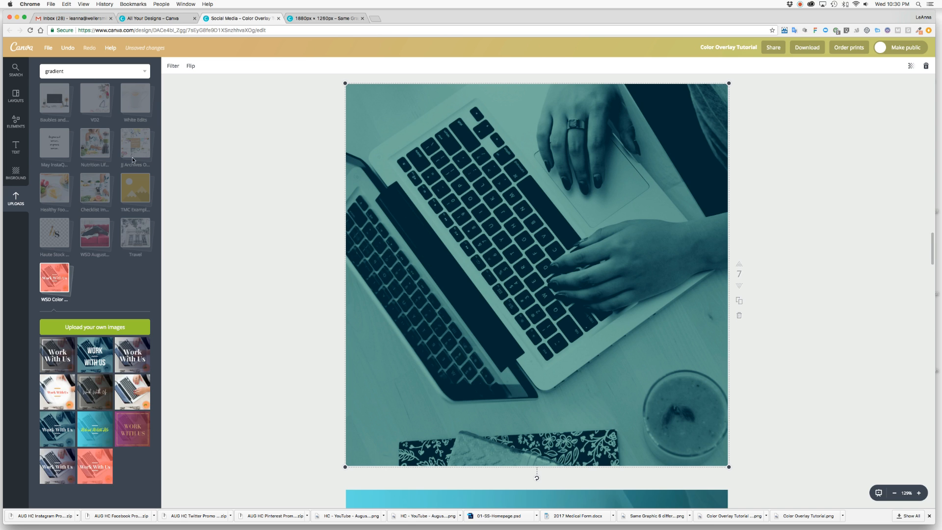
Step: Add a "WORK WITH US" subheading over the teal photo in bold Bebas Neue
left_click(16, 146)
left_click(59, 136)
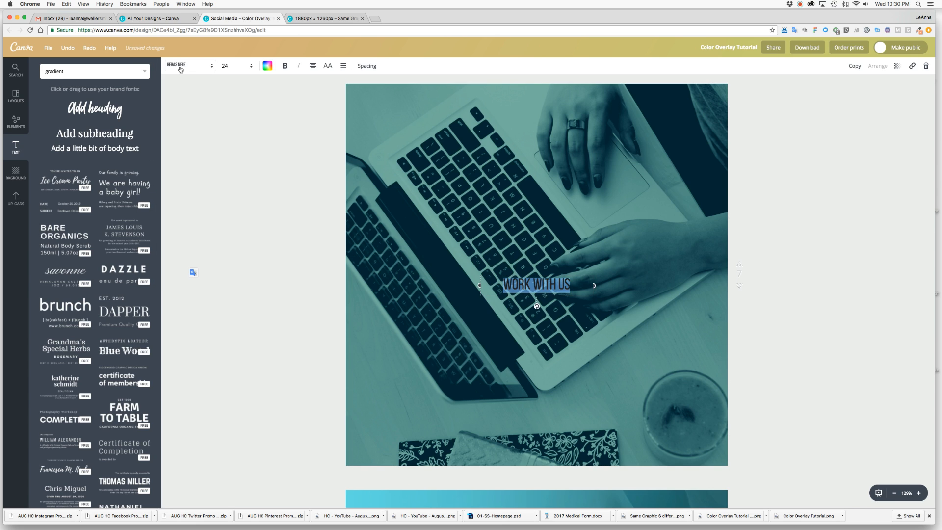
left_click(182, 66)
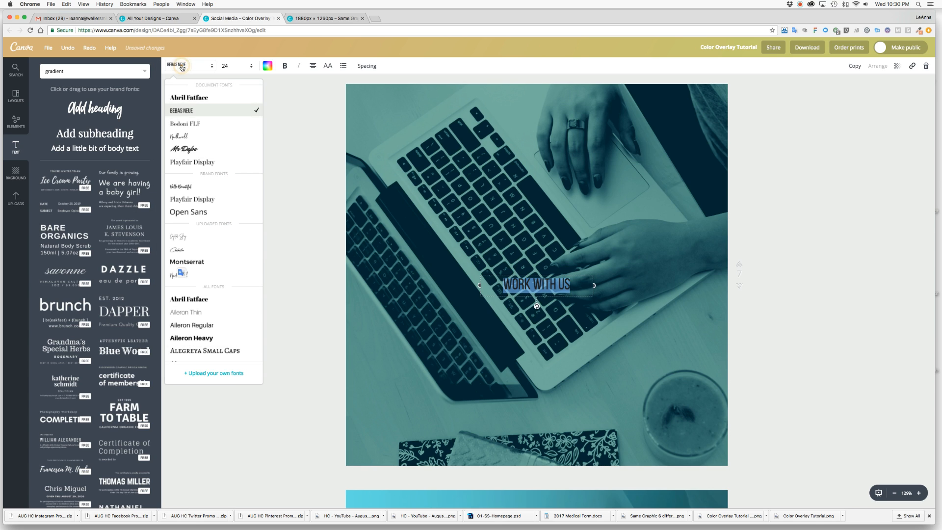
left_click(185, 111)
left_click(284, 67)
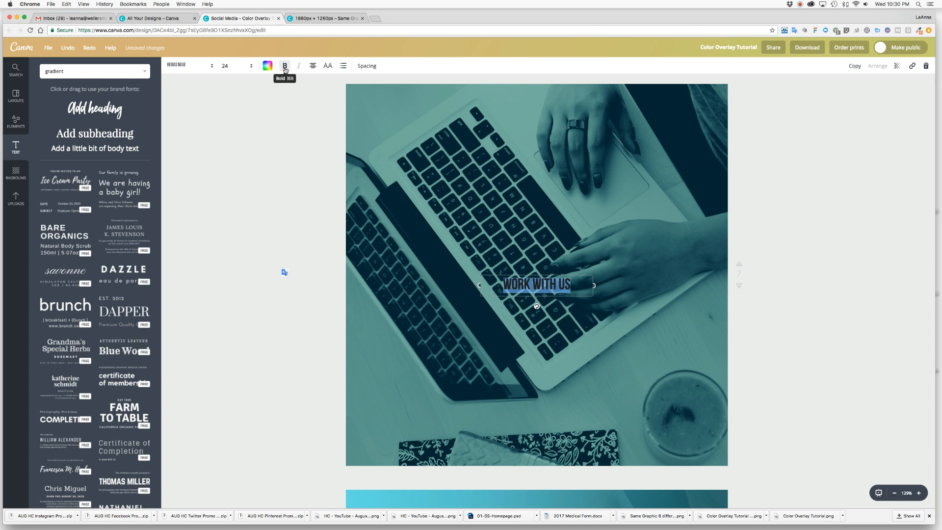
Step: Set the WORK WITH US text on page 7 to size 144, widen its box to the page and reduce its line height to 1.21
left_click(226, 67)
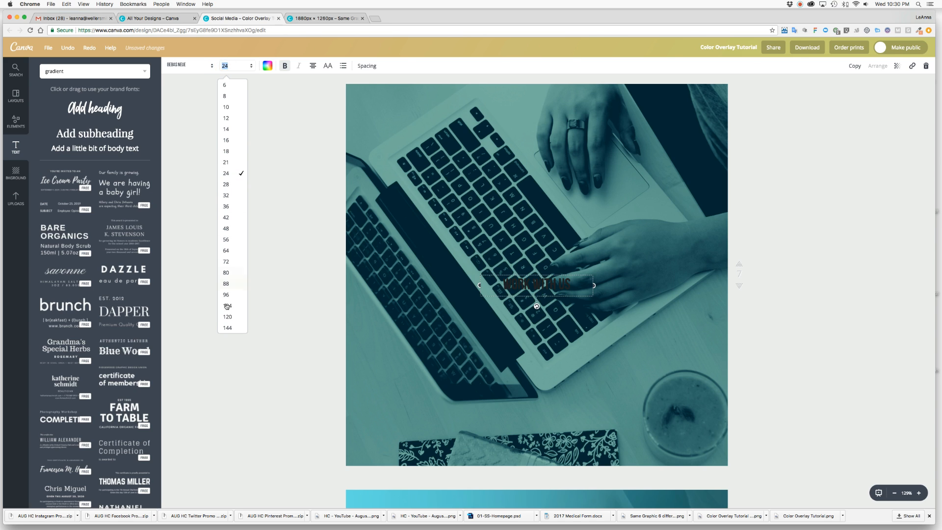
left_click(238, 326)
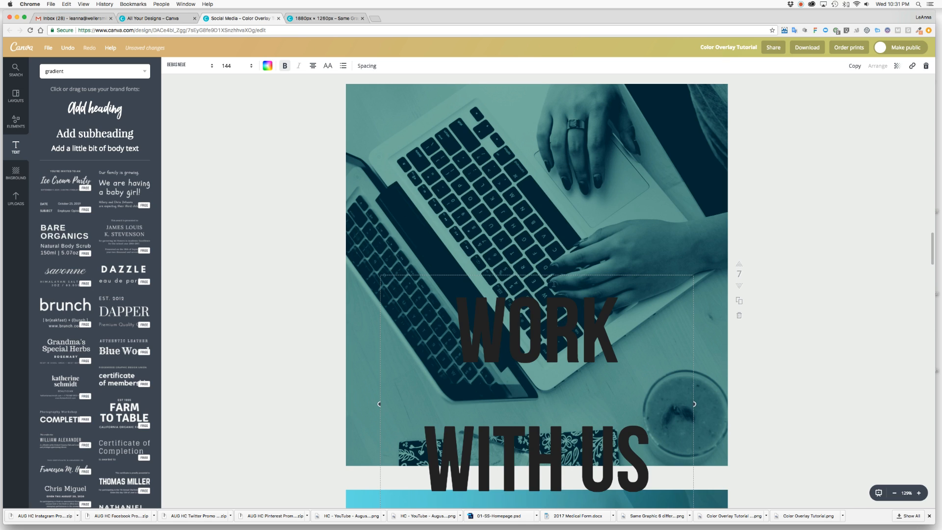
left_click(367, 65)
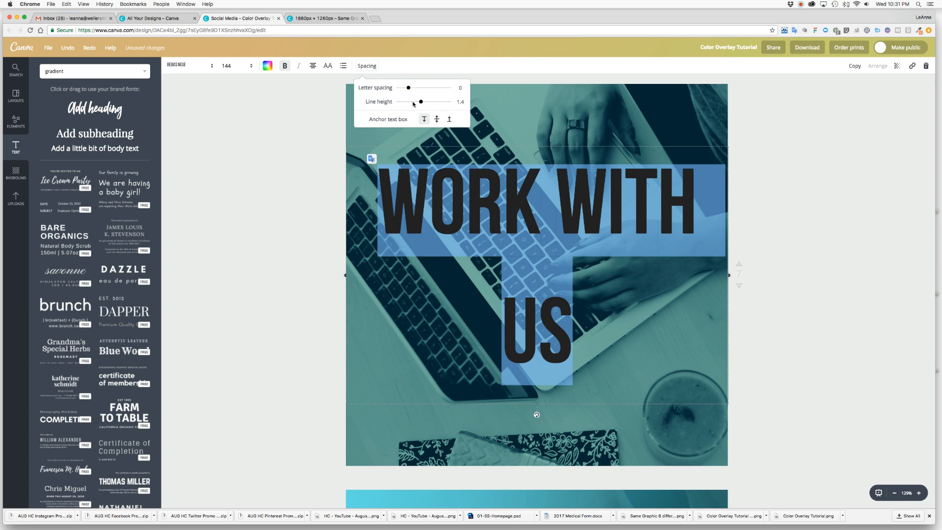
left_click_drag(420, 102, 417, 103)
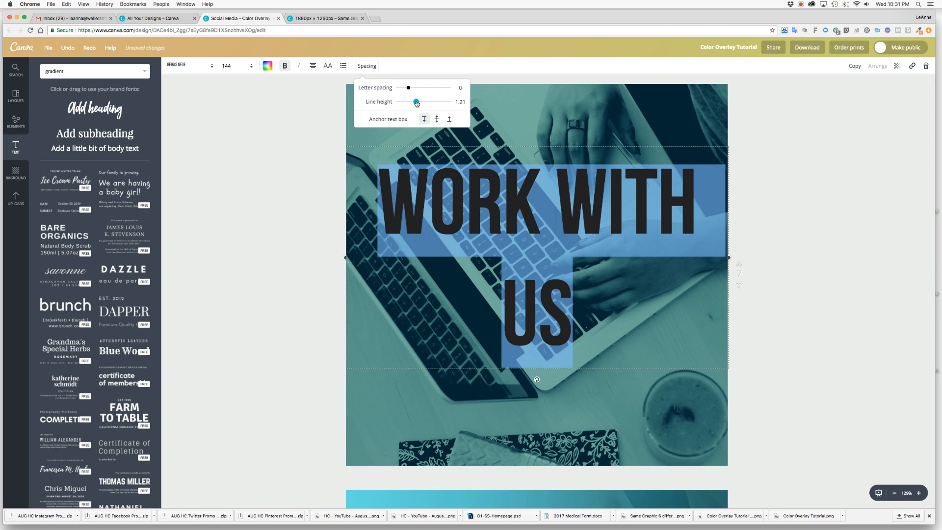
Step: Recolor the WORK WITH US text white and break it into two lines after WORK
left_click(267, 66)
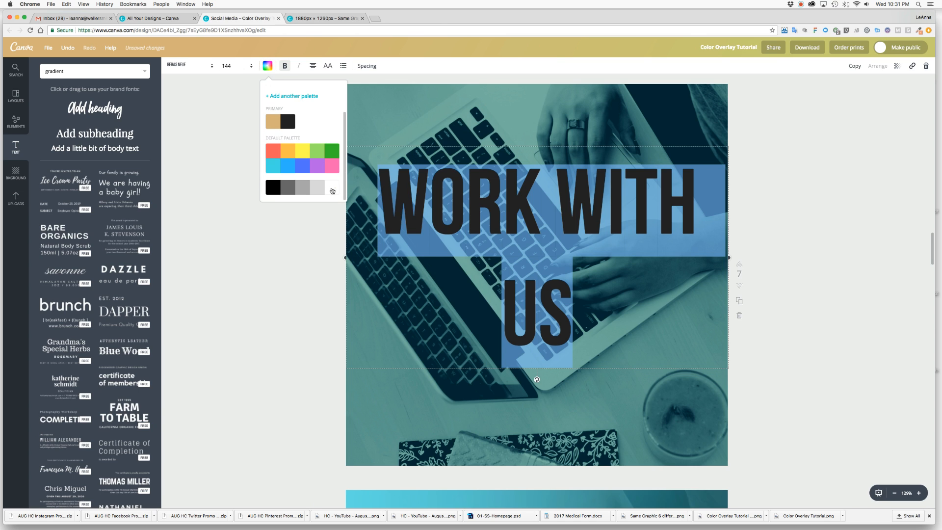
left_click(332, 190)
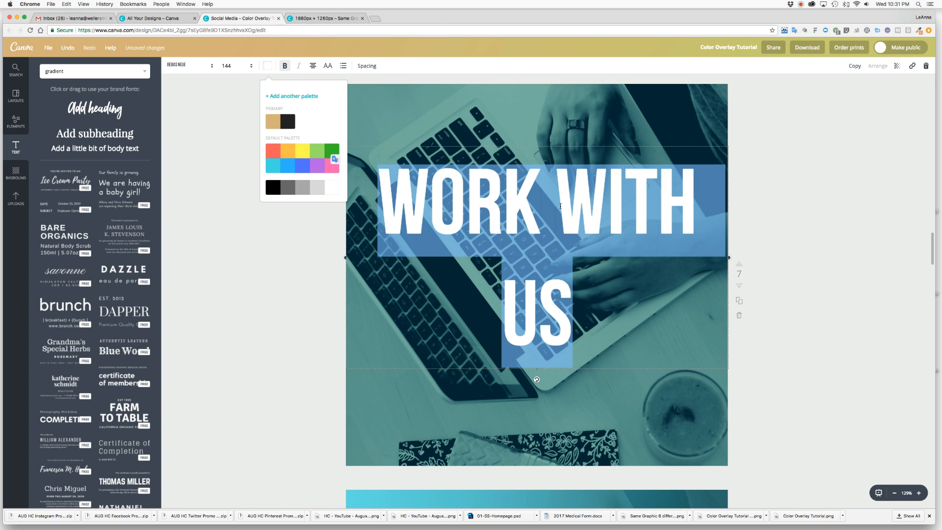
left_click(550, 211)
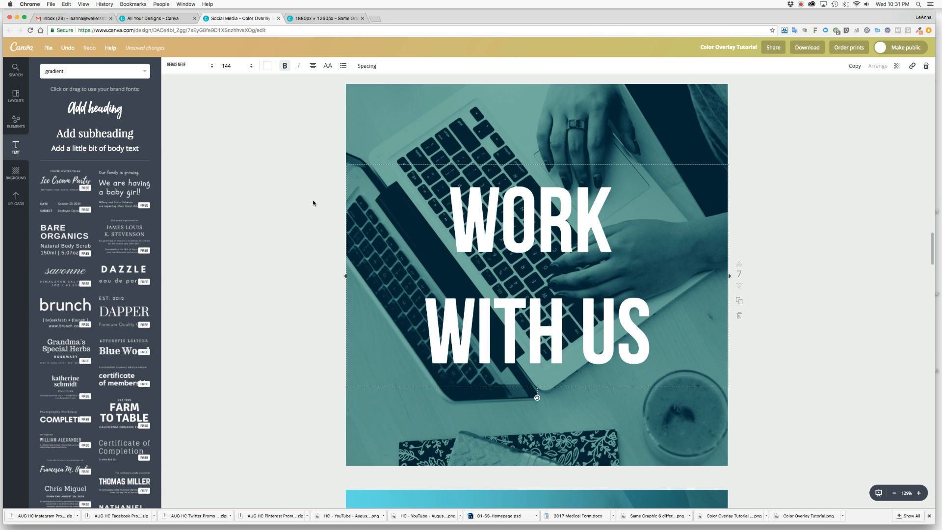
left_click(313, 202)
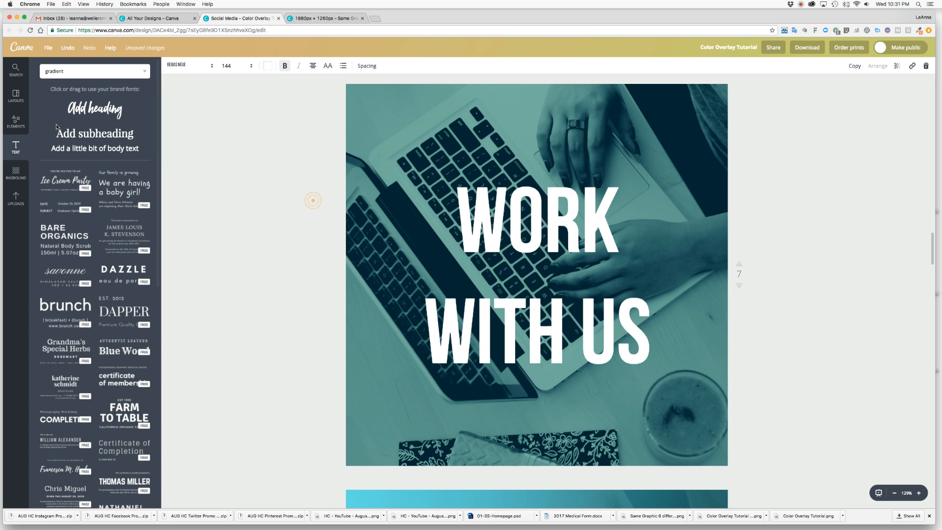
Step: Add the plain solid line element to page 7 and shorten it to a small bar between the two text lines
left_click(16, 121)
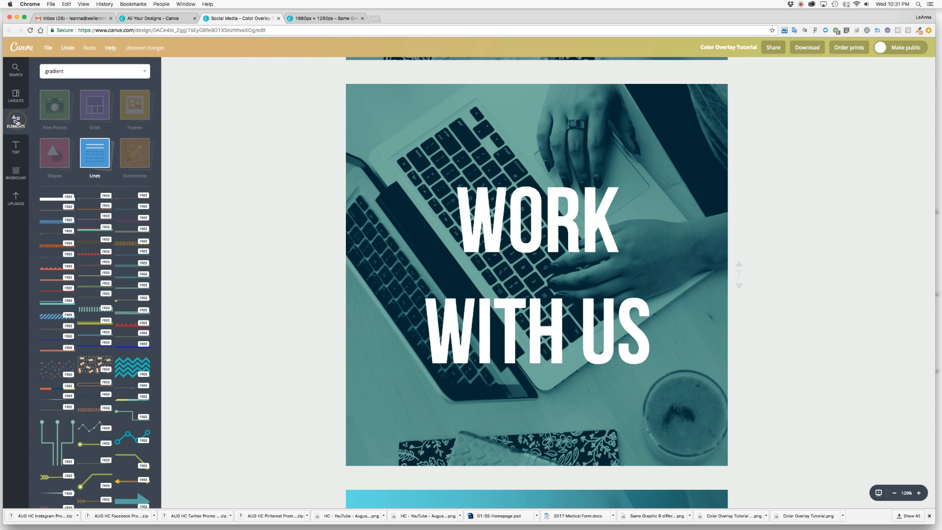
left_click(99, 159)
left_click(88, 157)
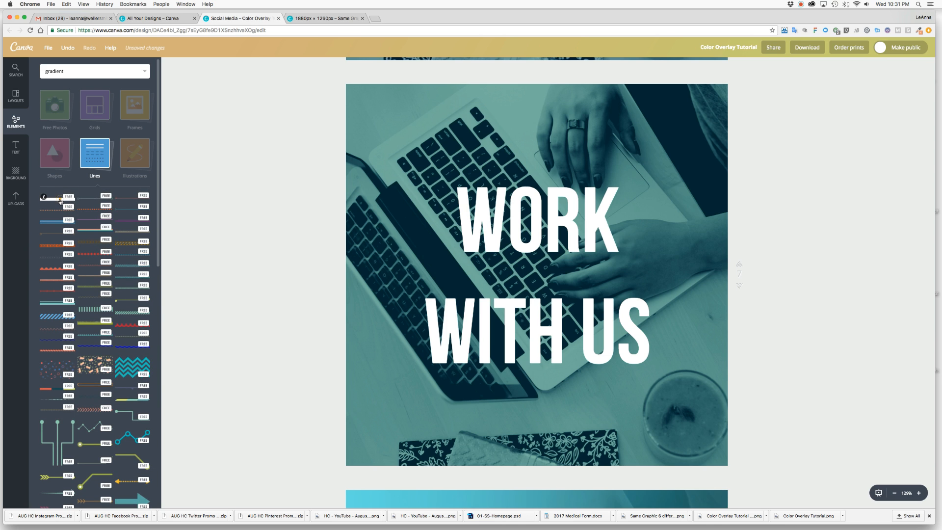
left_click(60, 201)
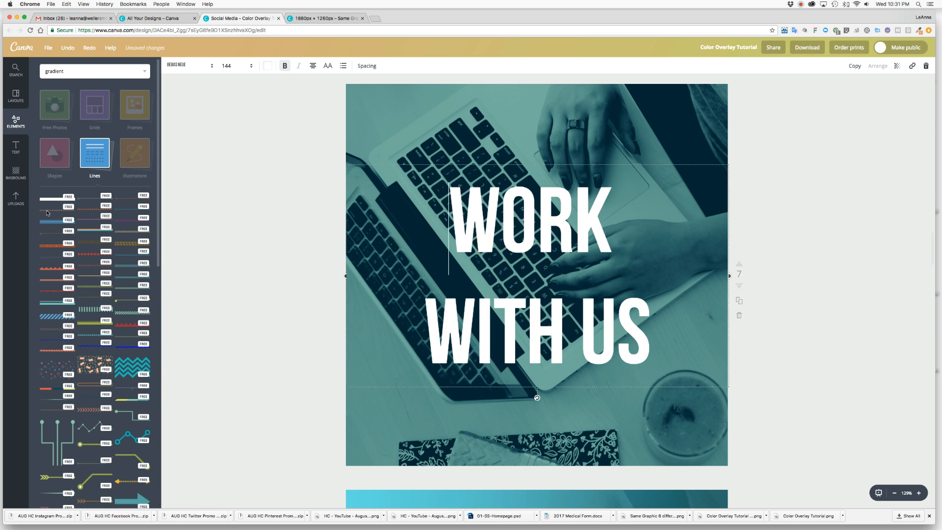
left_click_drag(676, 286, 458, 274)
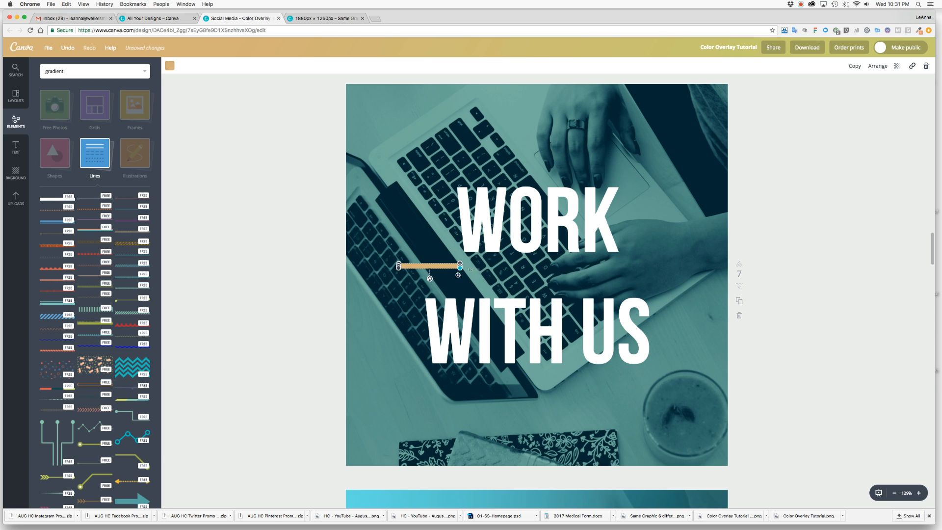
Step: Recolor the short bar white and center it on the page between WORK and WITH US
left_click(170, 65)
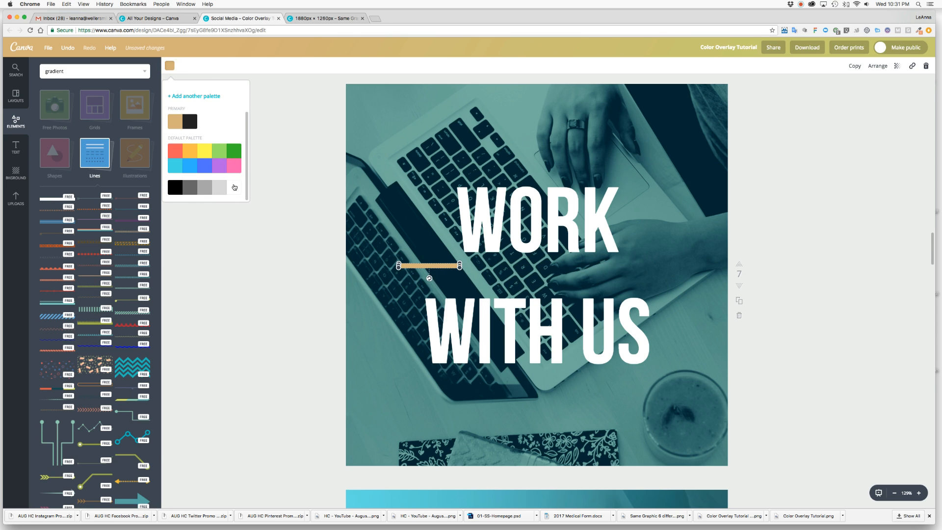
left_click(234, 187)
left_click_drag(443, 265, 551, 279)
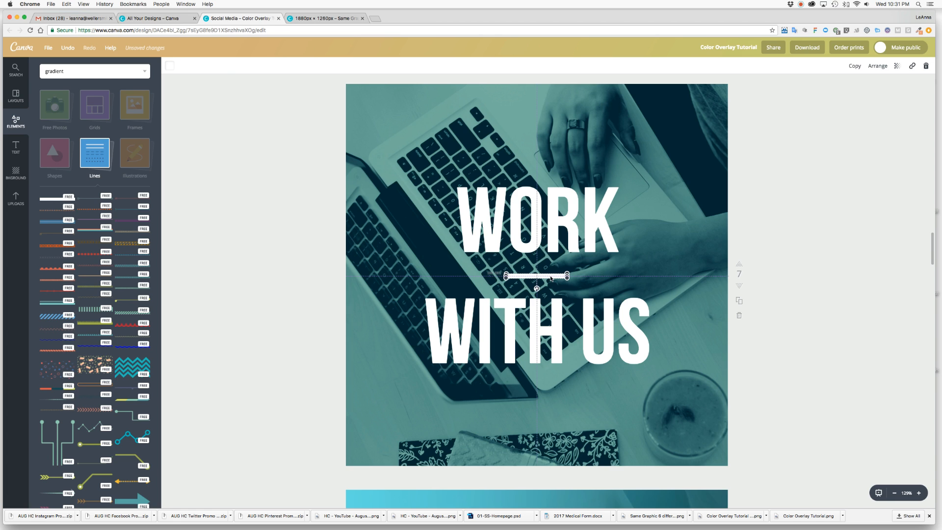
left_click(293, 258)
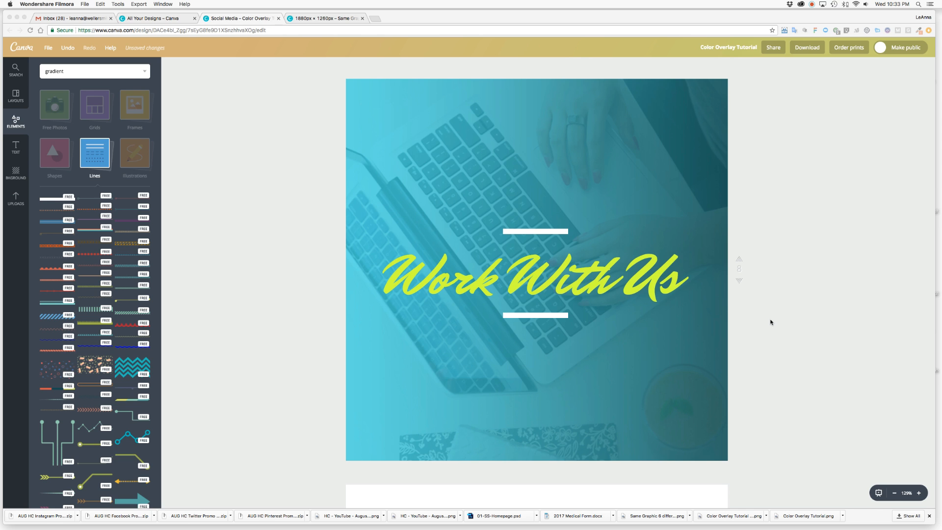
Step: Add the uploaded plain laptop photo to blank page 9 and enlarge it to fill the whole page
scroll(770, 322, "down", 10)
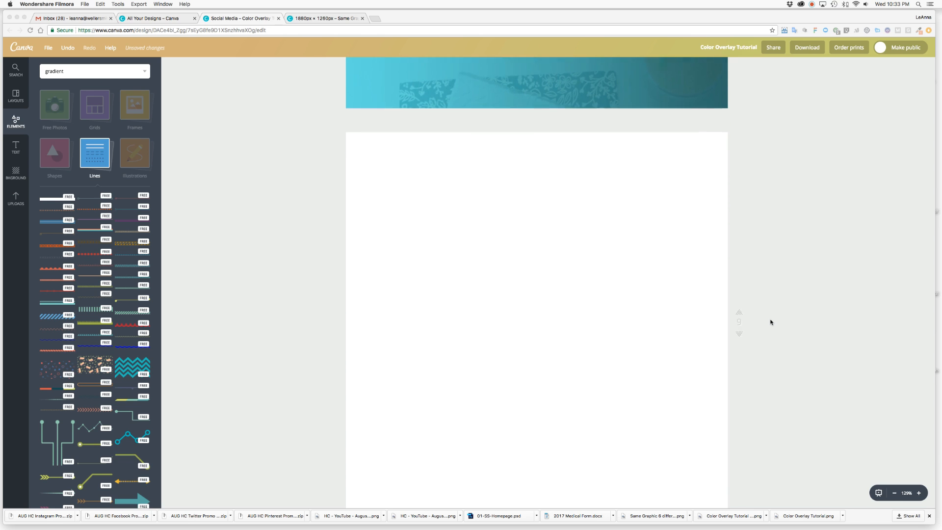
scroll(771, 322, "down", 3)
left_click(685, 309)
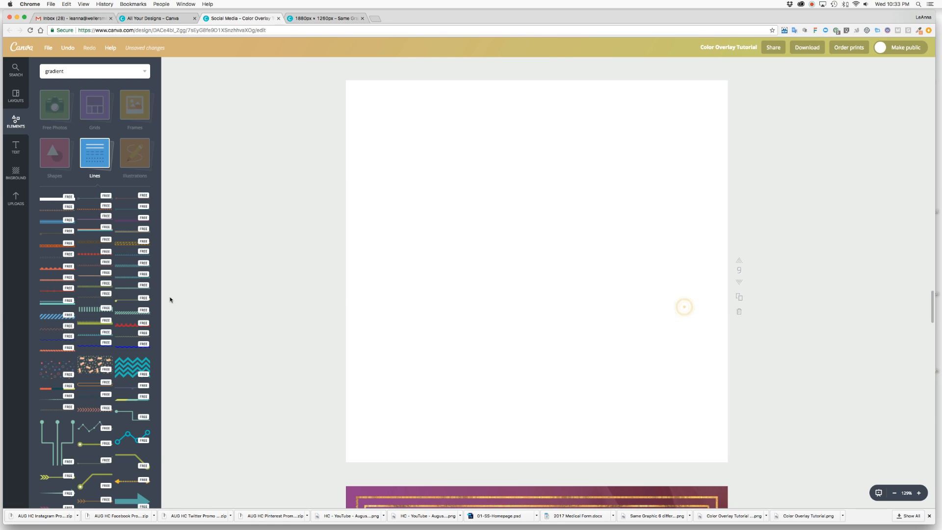
left_click(16, 198)
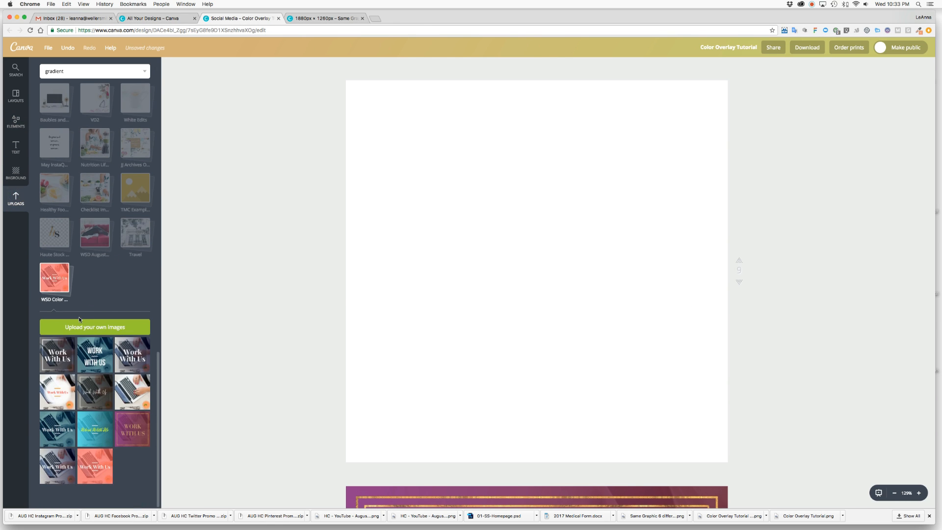
left_click(134, 382)
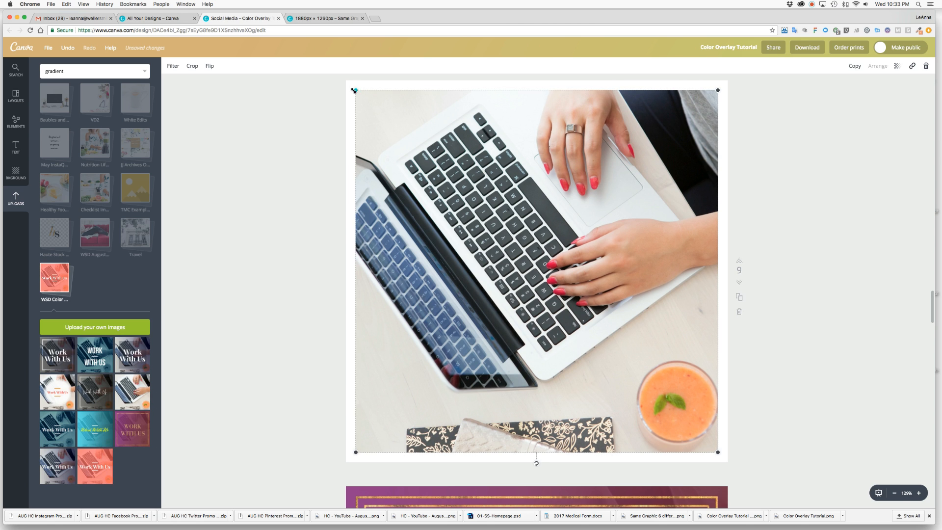
left_click_drag(354, 90, 345, 79)
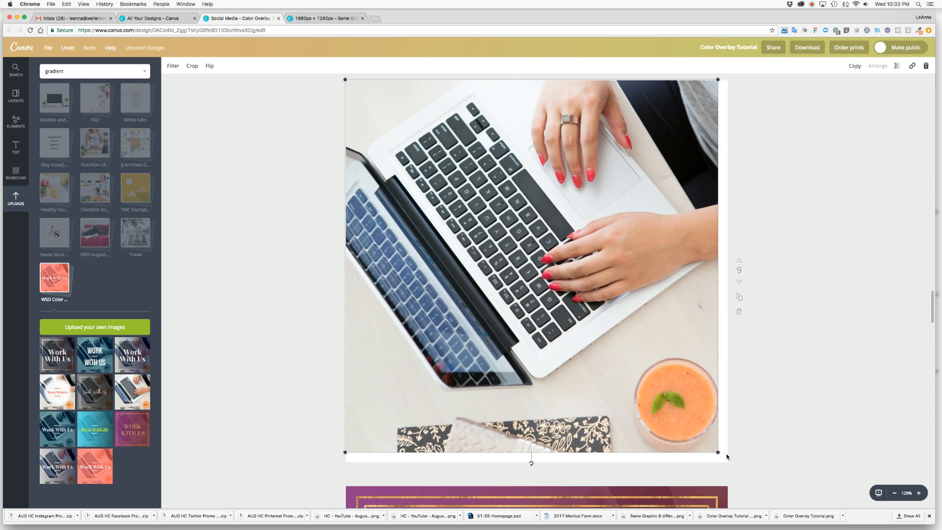
left_click_drag(719, 453, 730, 464)
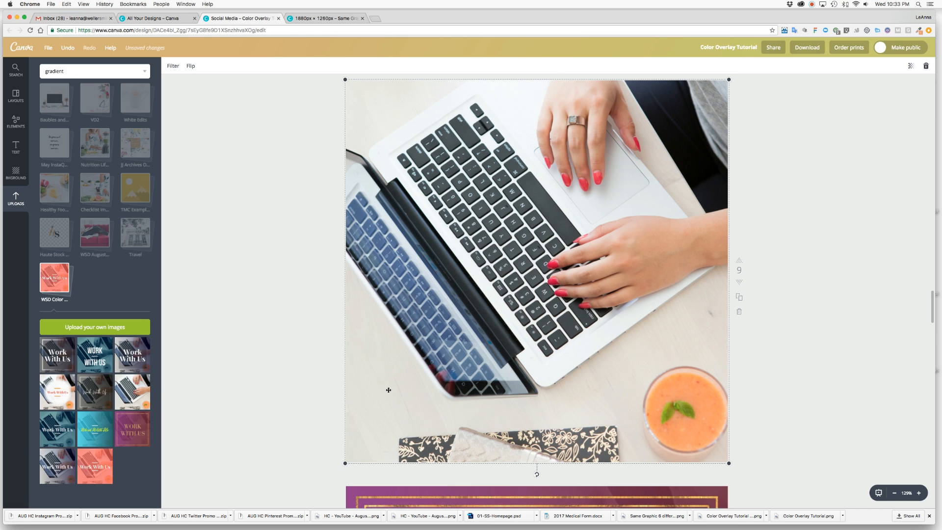
left_click(312, 352)
Step: Add a square shape over the laptop photo and enlarge it to cover all of page 9
left_click(16, 122)
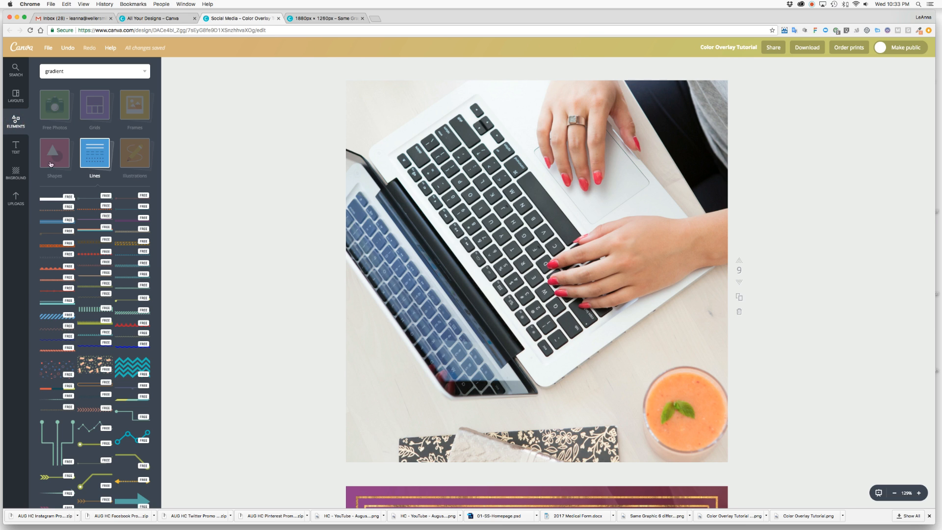
left_click(54, 154)
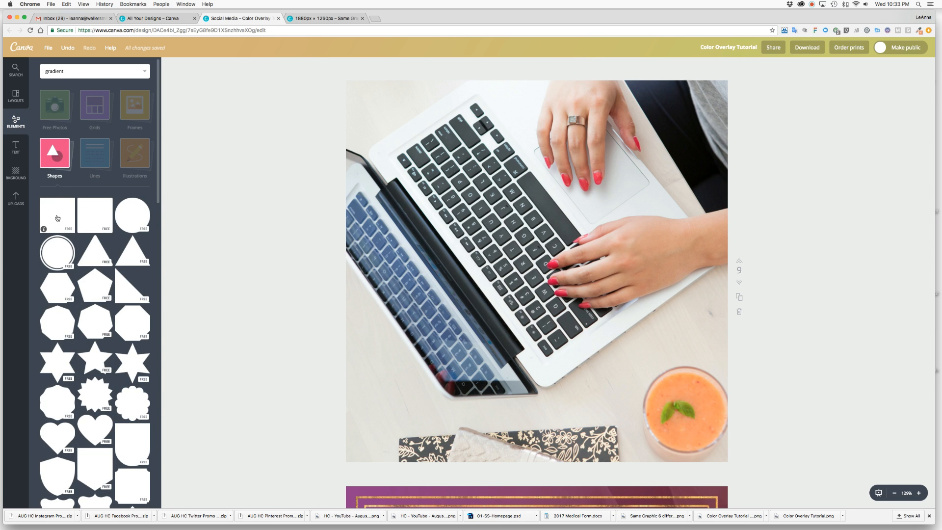
left_click(58, 226)
left_click_drag(412, 175, 371, 134)
left_click_drag(644, 380, 724, 467)
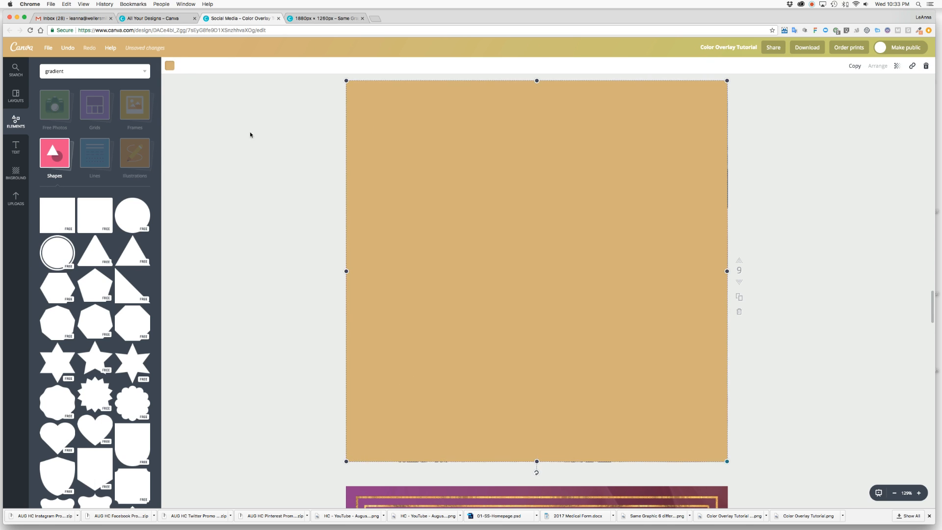
Step: Recolor the page 9 square light blue from the default palette and set its transparency to 80
left_click(170, 65)
scroll(228, 156, "down", 3)
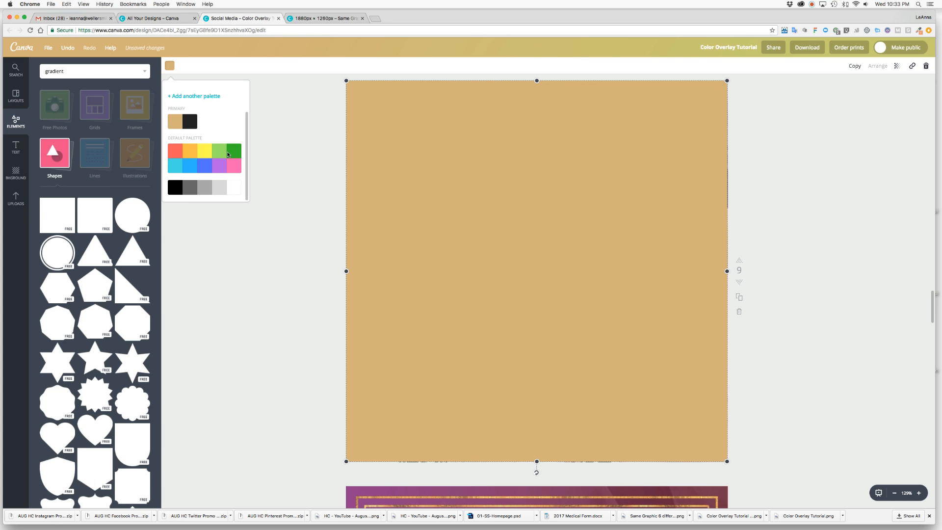
left_click(170, 171)
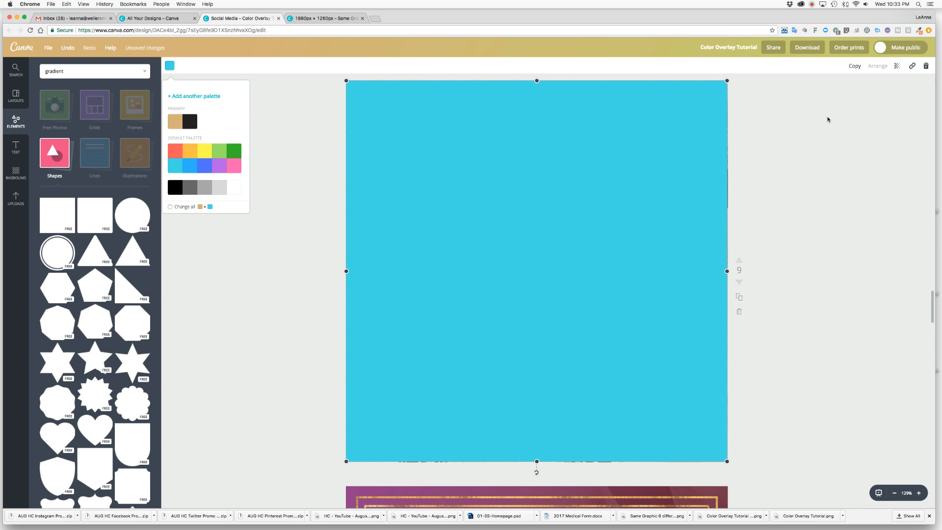
left_click(897, 66)
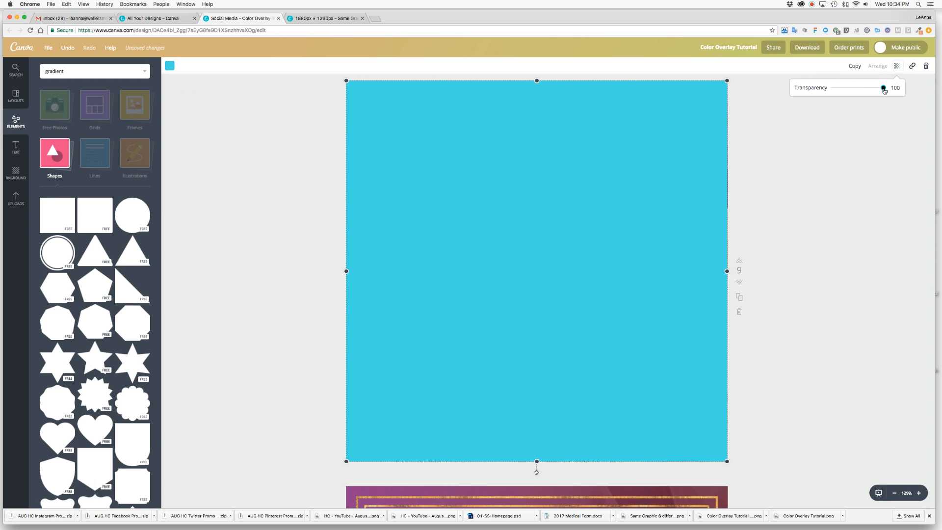
left_click_drag(884, 91, 874, 92)
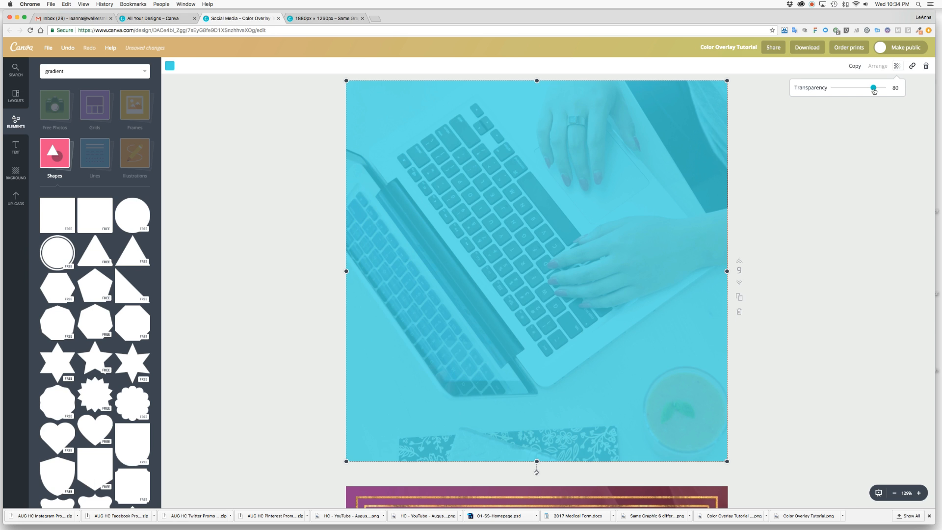
left_click(490, 168)
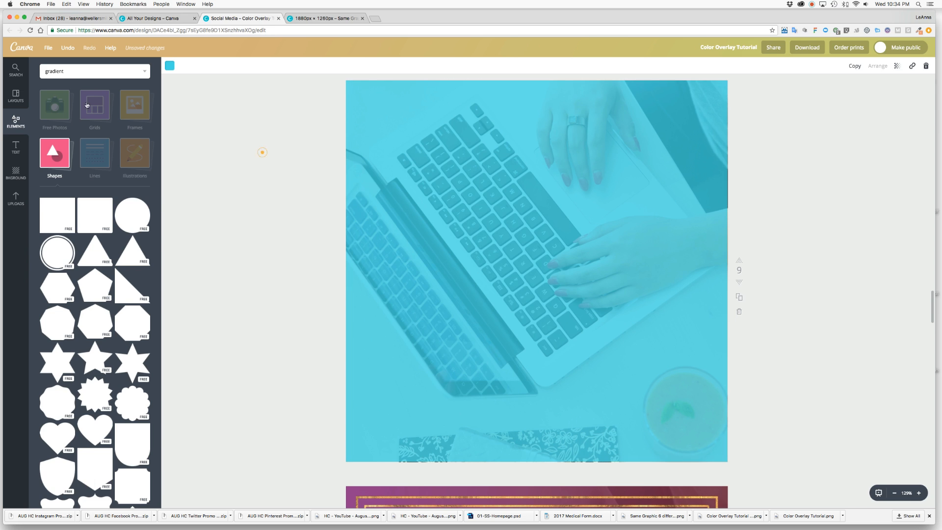
left_click(260, 150)
Step: Search the elements for "gradient" and add the black fade-to-transparent gradient to page 9
left_click(71, 72)
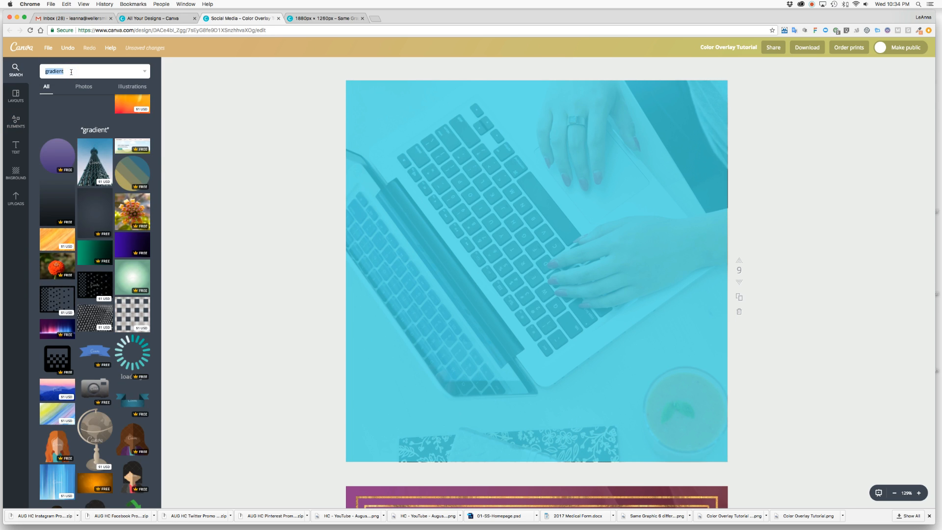
type("g")
key("Return")
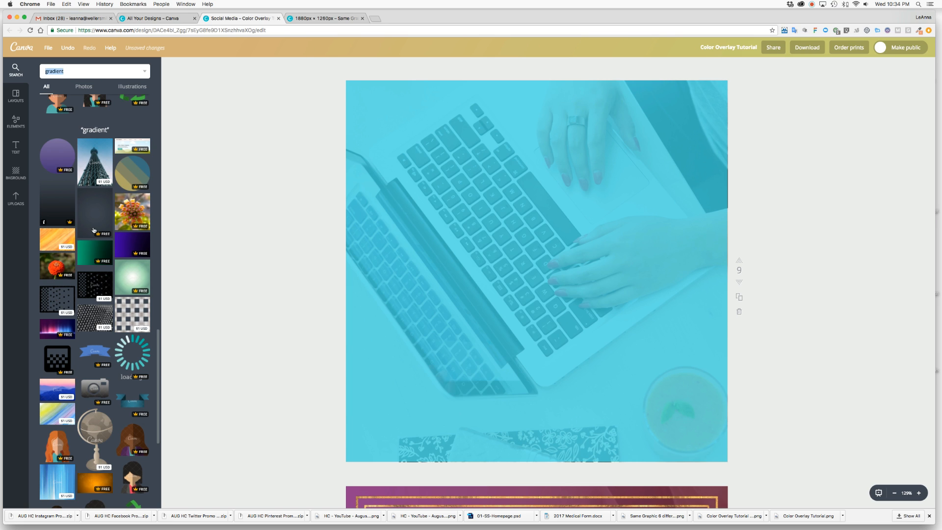
left_click(58, 200)
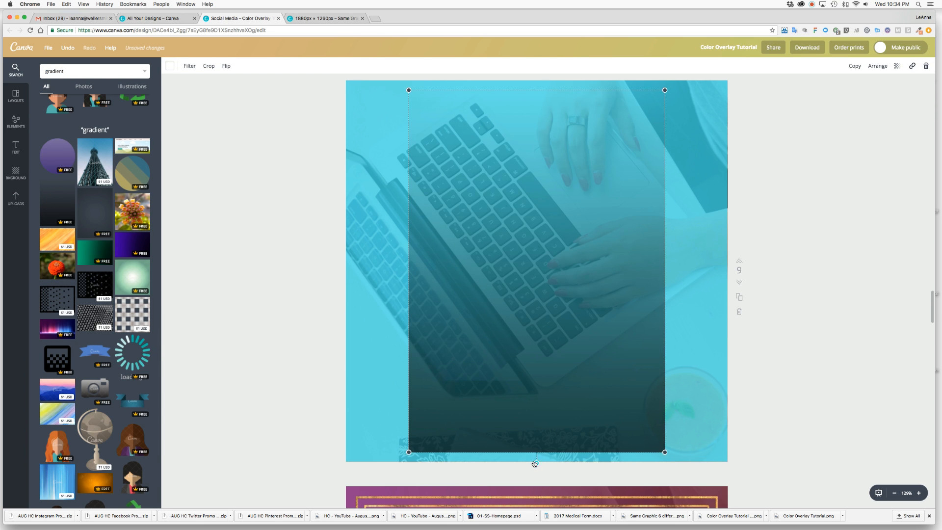
Step: Rotate the black gradient a quarter turn so its dark end faces the page's right edge, and enlarge and position it to cover page 9
left_click_drag(536, 465, 729, 271)
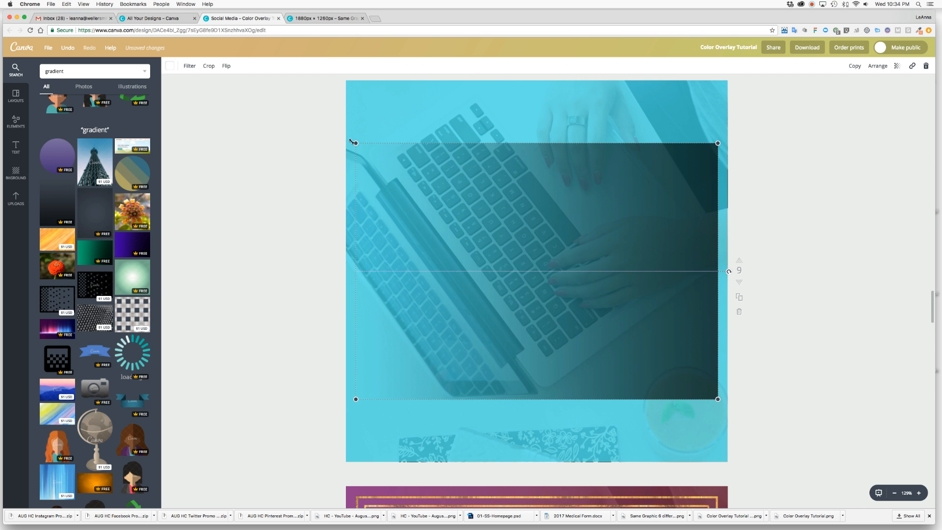
left_click_drag(355, 142, 264, 77)
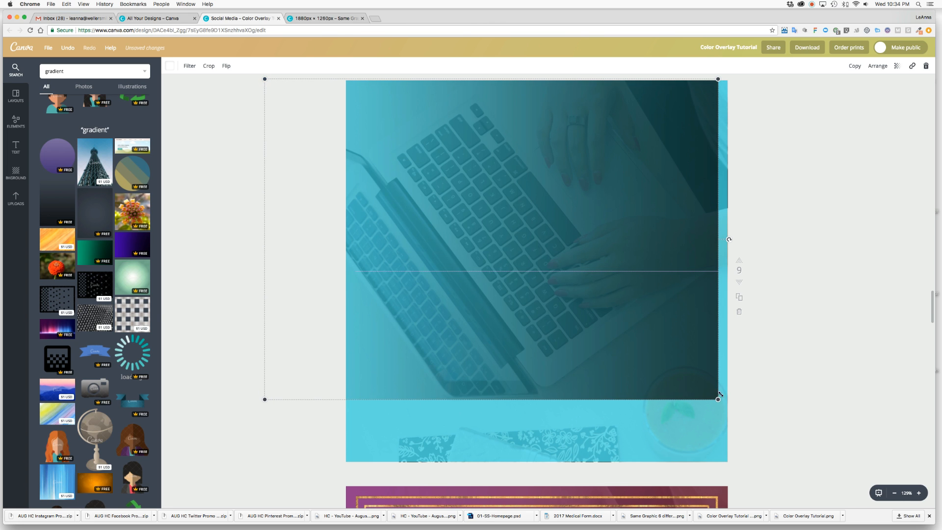
left_click_drag(719, 400, 812, 464)
left_click_drag(519, 429, 554, 427)
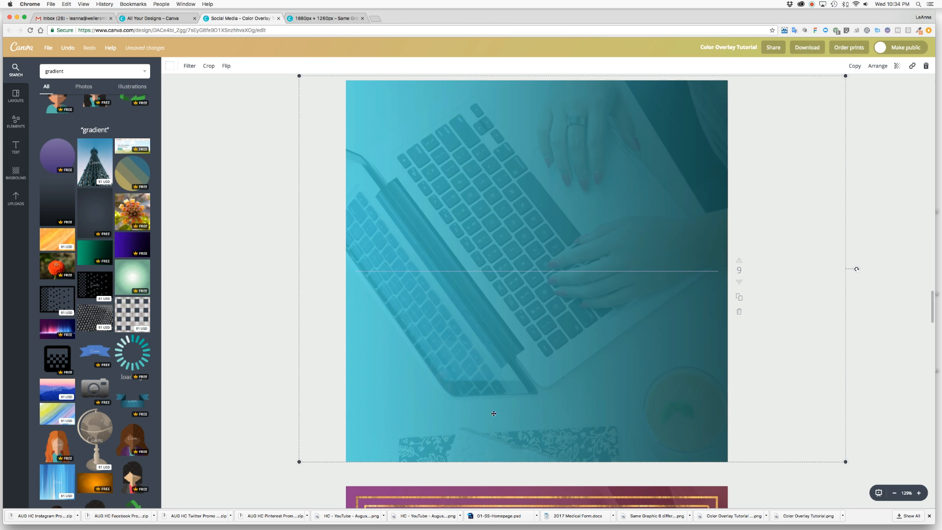
Step: Add a subheading reading "Work With Us" to page 9
left_click(258, 325)
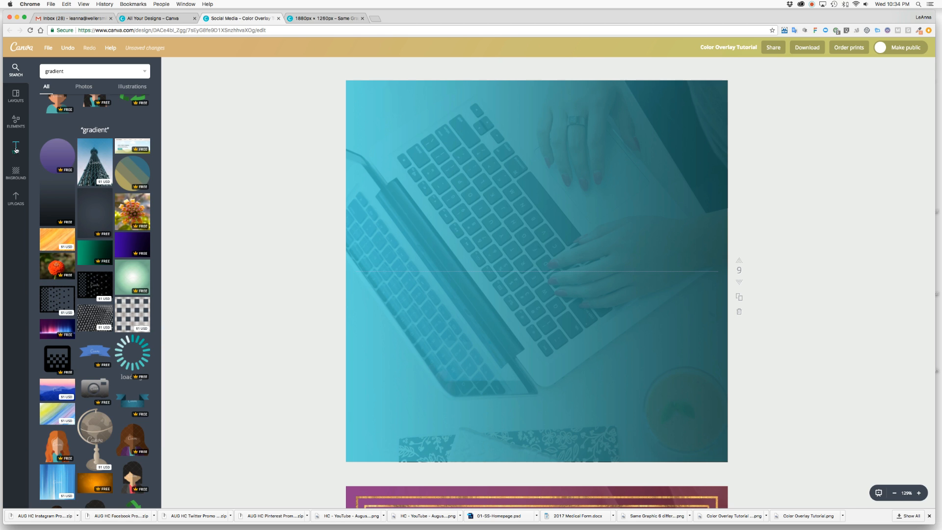
left_click(15, 147)
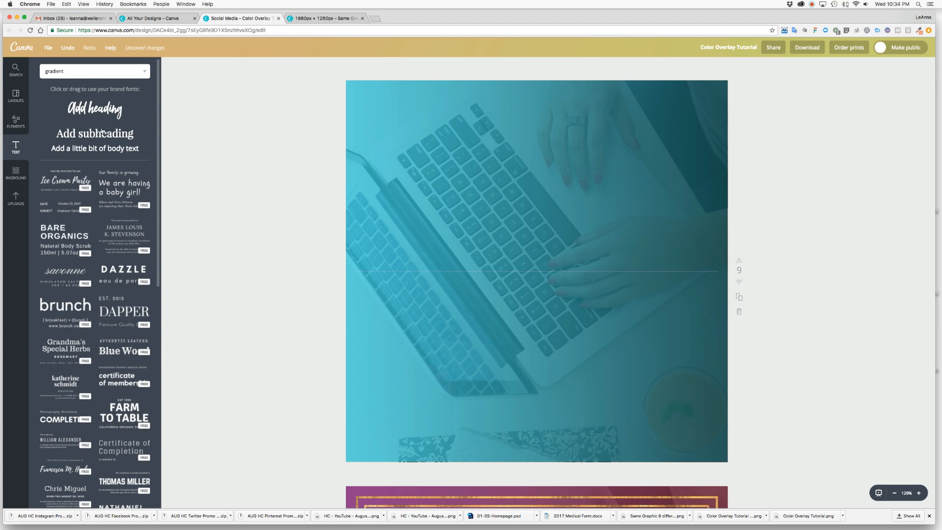
left_click(434, 215)
left_click(113, 134)
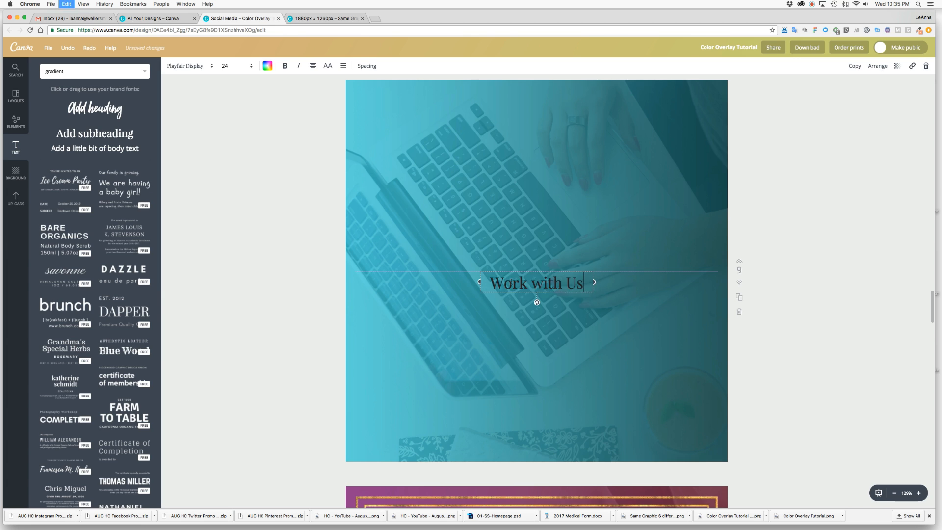
Step: Style the page 9 "Work With Us" text in lime green from the document colors with the Mr Dafoe font, and enlarge it
key("ctrl+a")
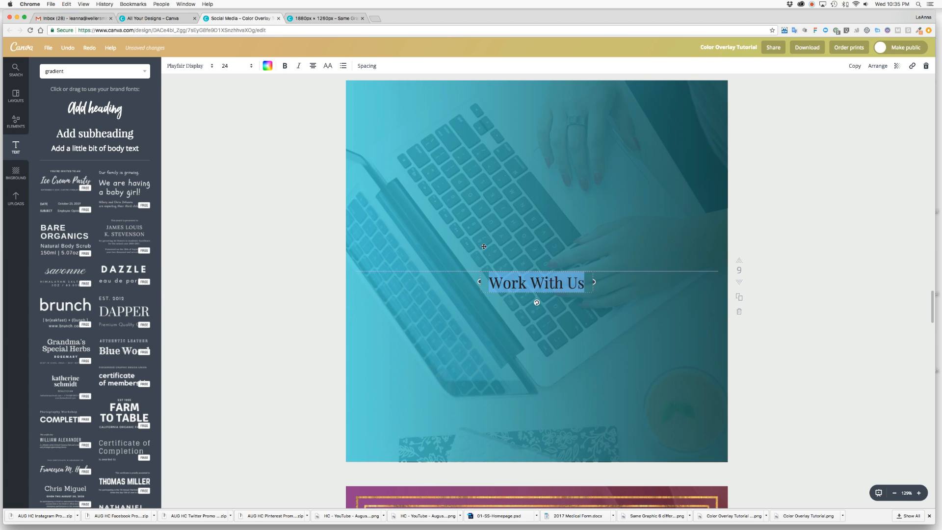
left_click(268, 66)
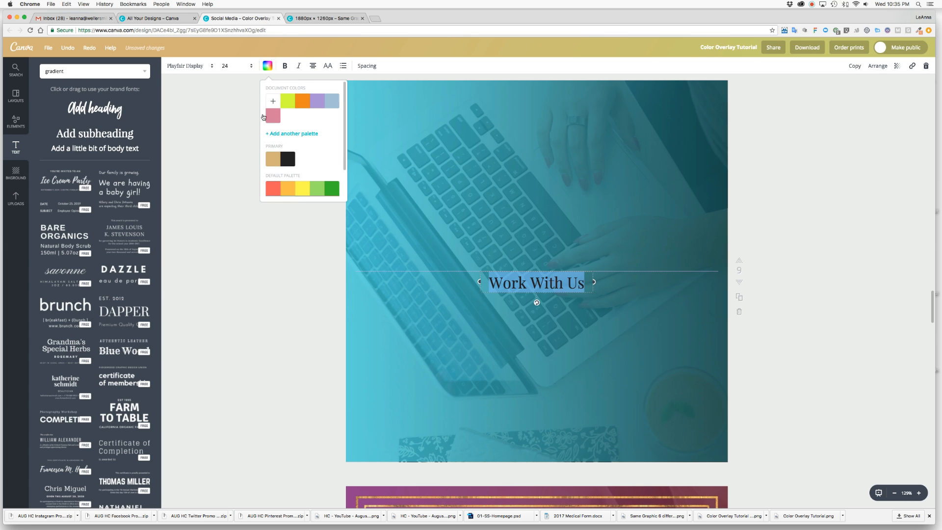
left_click(288, 105)
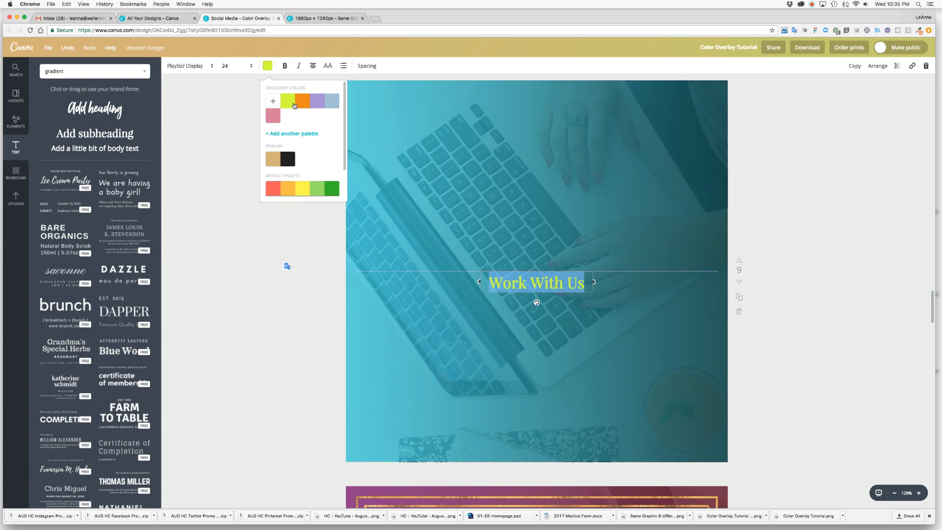
left_click(183, 67)
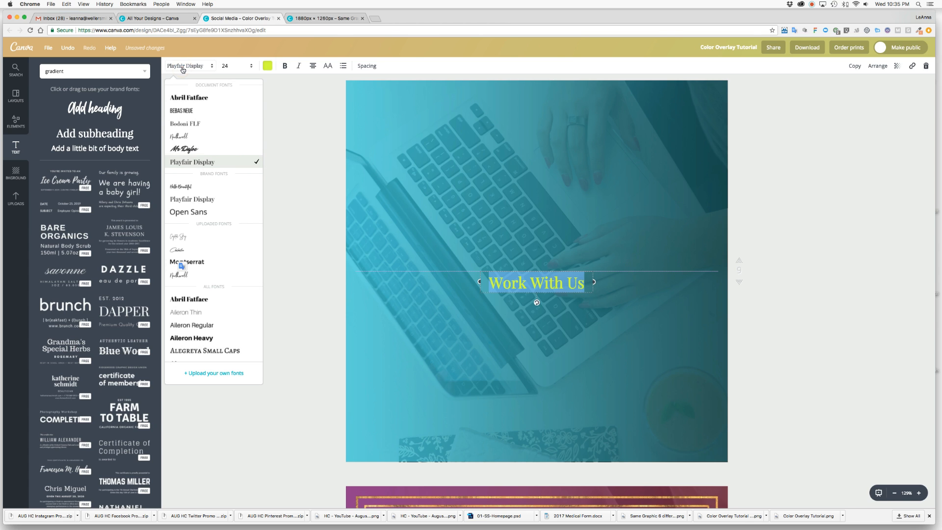
left_click(193, 150)
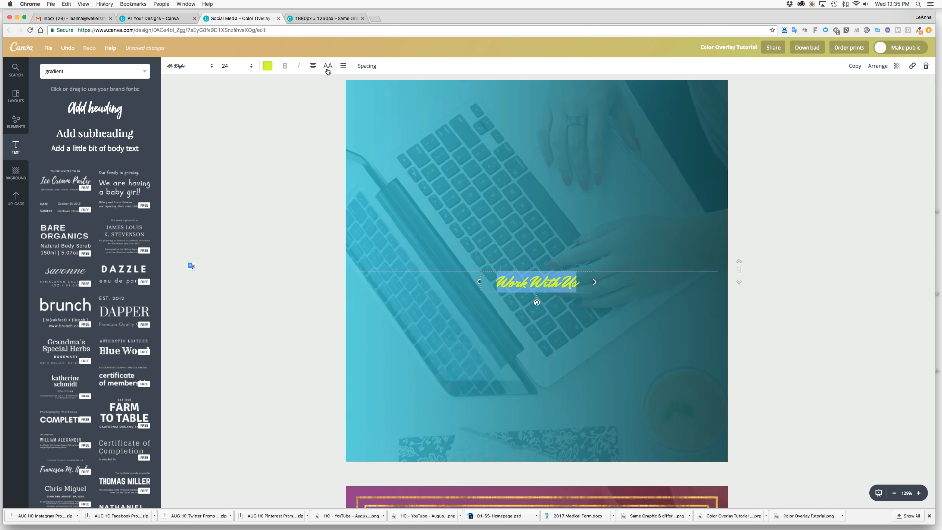
left_click(227, 69)
Step: Add the thick solid line to page 9, move it above the "Work With Us" text and shrink it to a short, thin bar
left_click(15, 120)
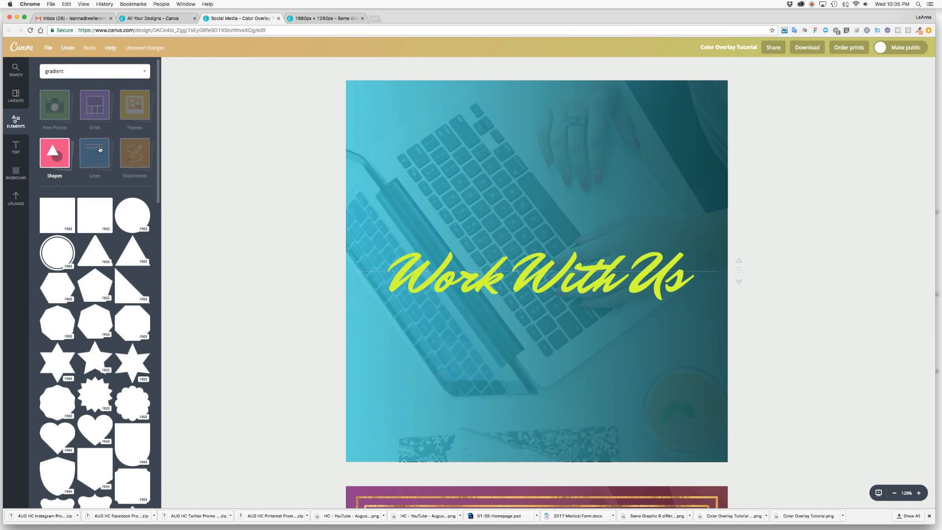
left_click(93, 164)
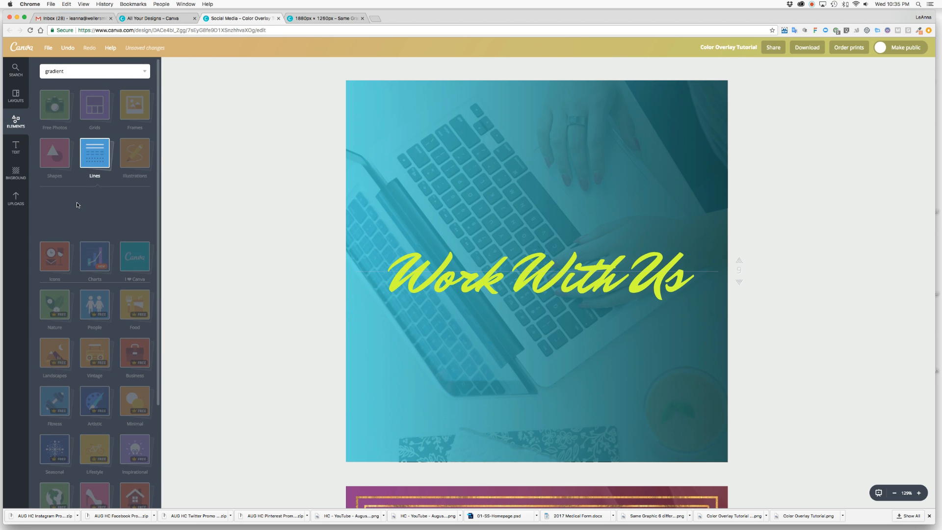
left_click(456, 227)
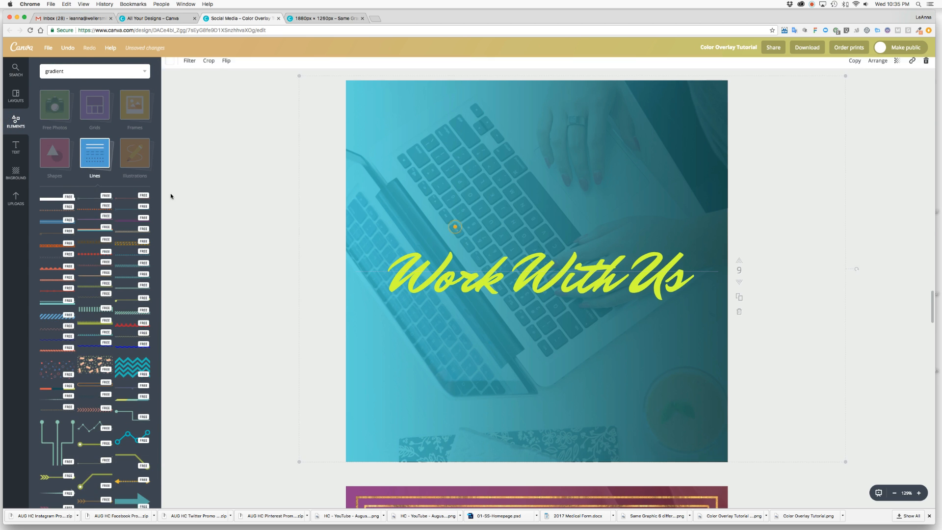
left_click(52, 198)
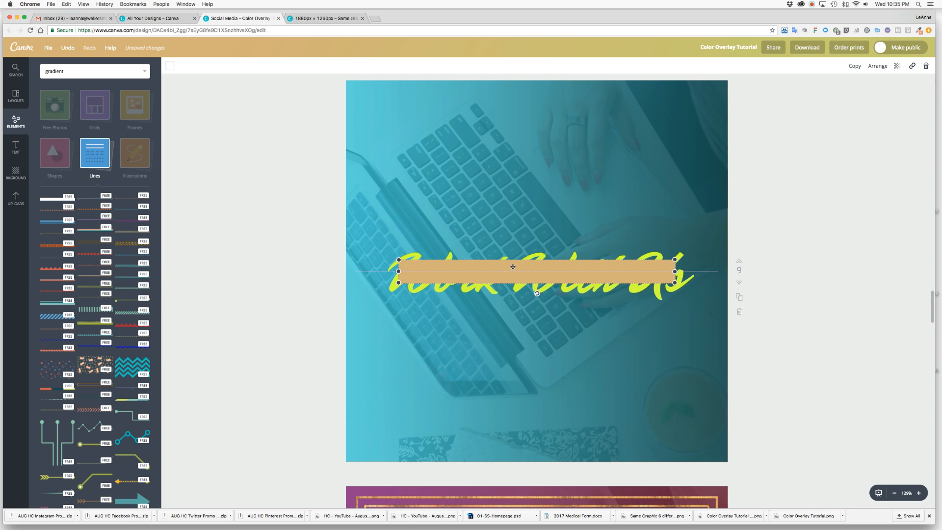
left_click_drag(513, 267, 514, 228)
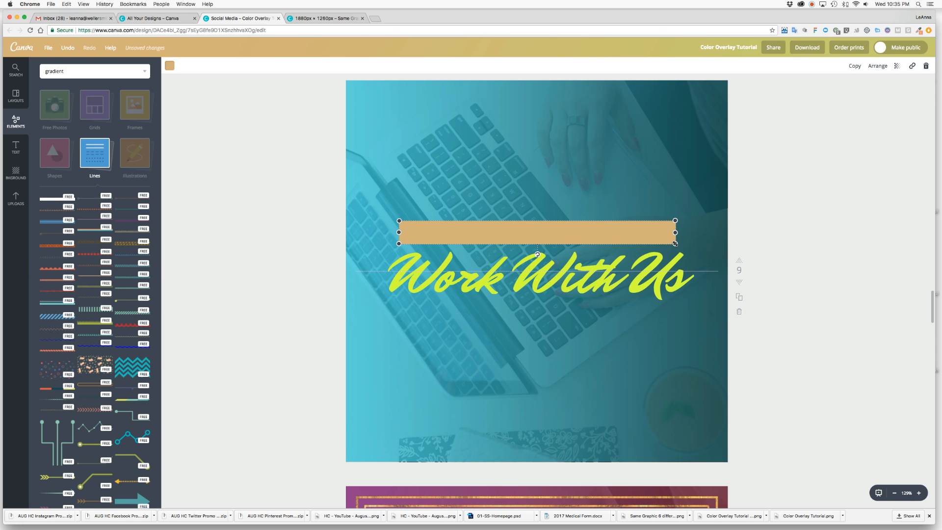
left_click_drag(675, 243, 445, 226)
Step: Recolor the short line on page 9 white from the default palette
left_click(169, 66)
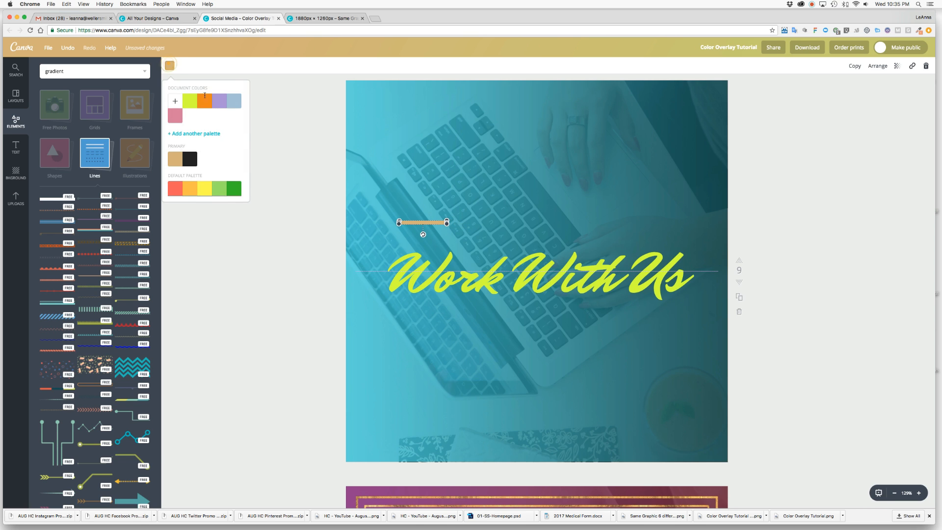
scroll(210, 151, "down", 2)
left_click(236, 190)
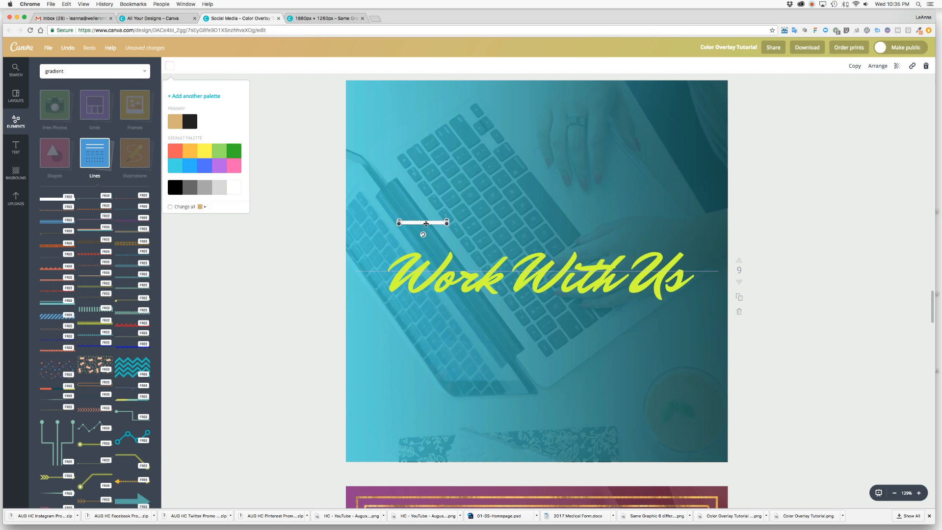
Step: Center the short white line just above "Work With Us" and place a copy of it centered below the text
left_click_drag(427, 223, 542, 237)
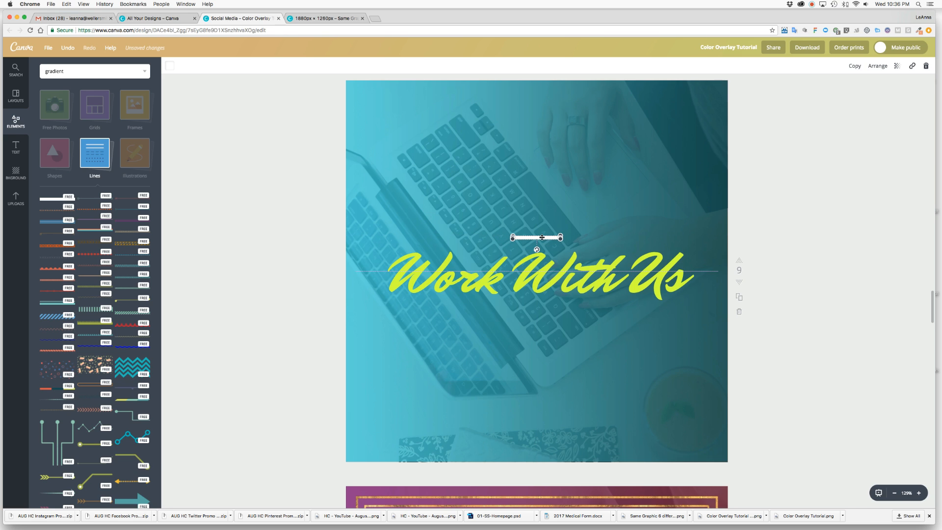
key("Up")
key("Up")
left_click_drag(542, 236, 541, 309)
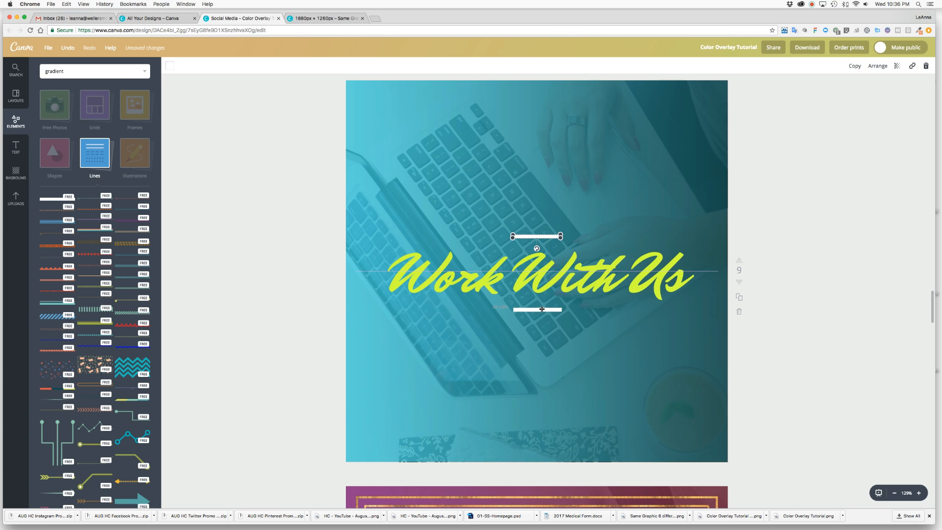
left_click(297, 283)
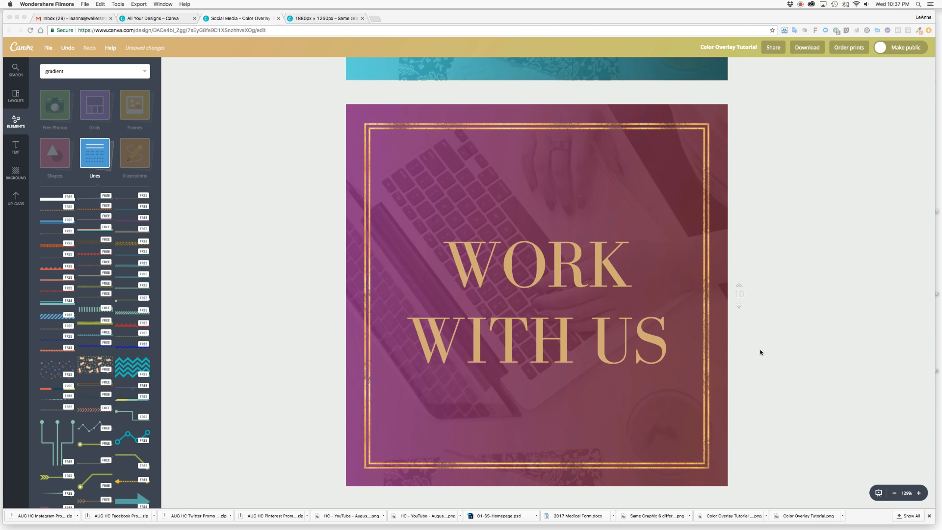
Step: Add the uploaded photo of hands on a laptop to the blank page 11
scroll(760, 352, "down", 10)
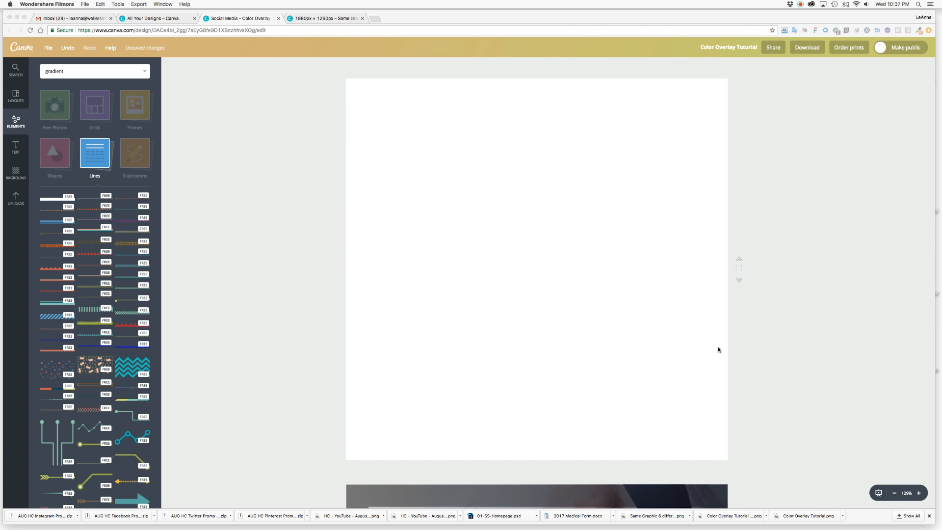
left_click(675, 340)
left_click(16, 199)
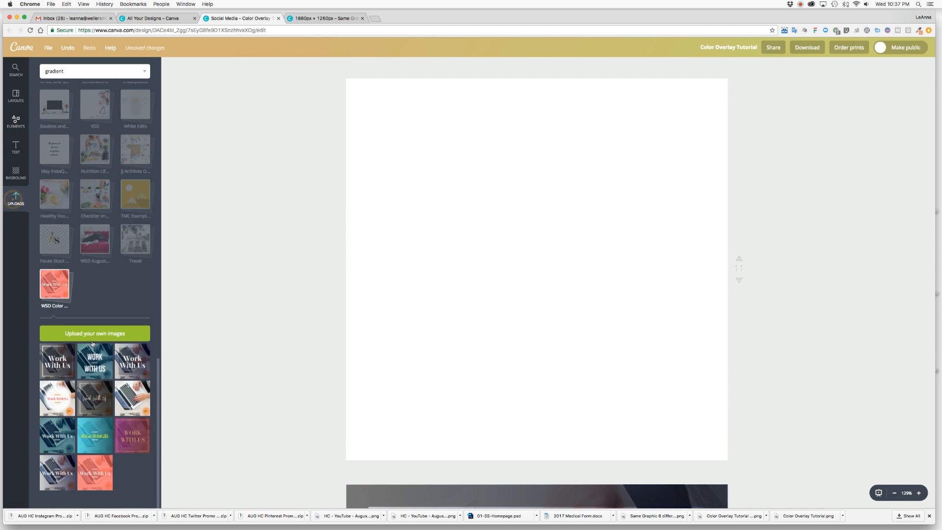
left_click(145, 391)
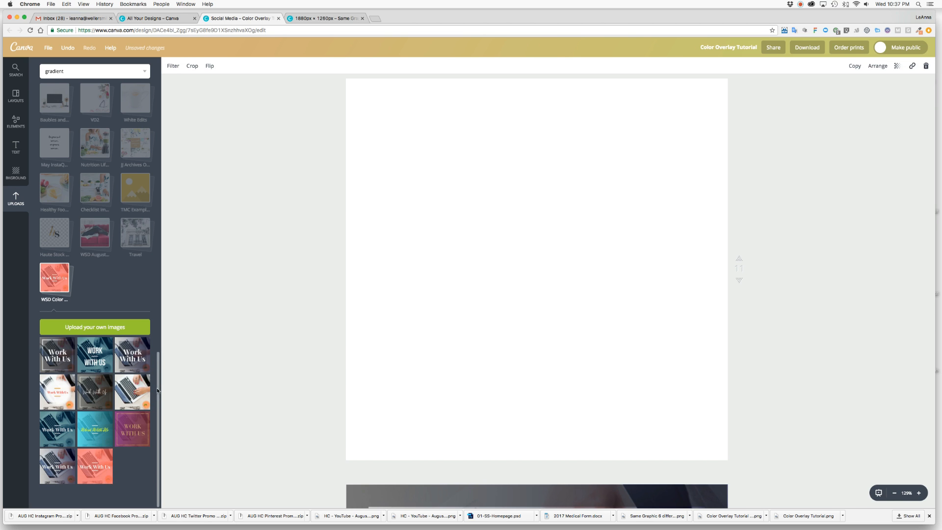
left_click(422, 357)
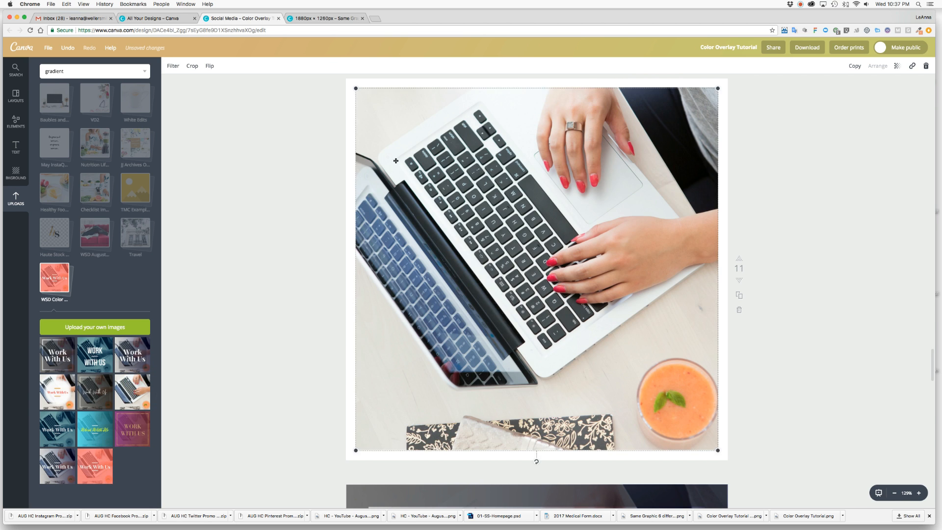
Step: Enlarge the laptop photo from two opposite corners so it fills all of page 11
left_click_drag(356, 89, 345, 77)
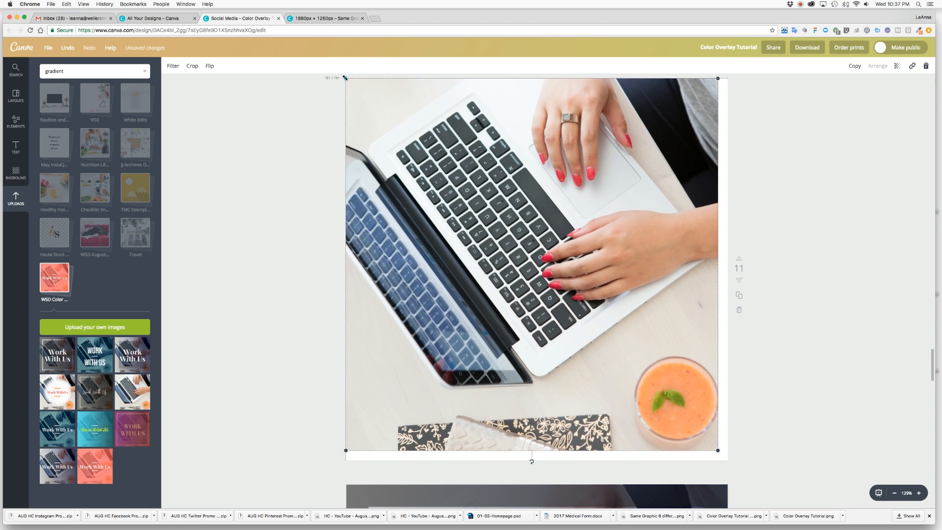
left_click_drag(719, 451, 728, 461)
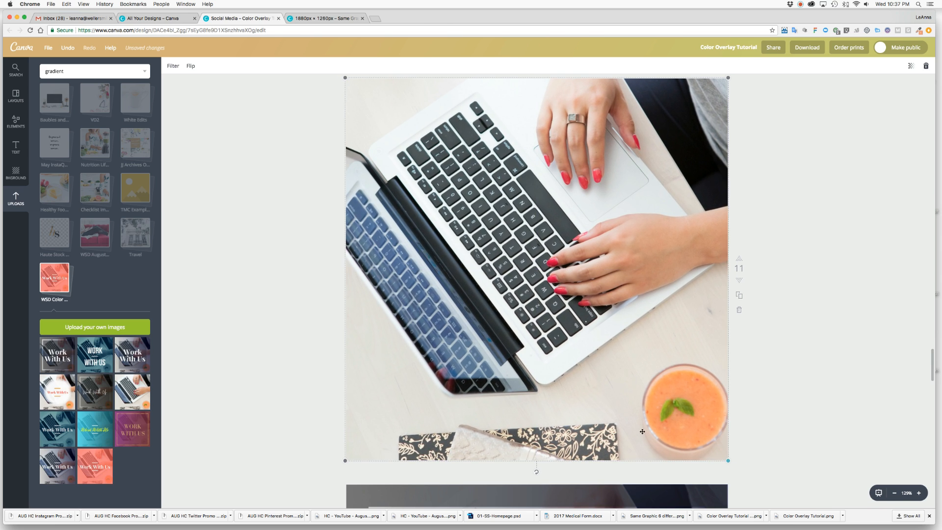
left_click(315, 318)
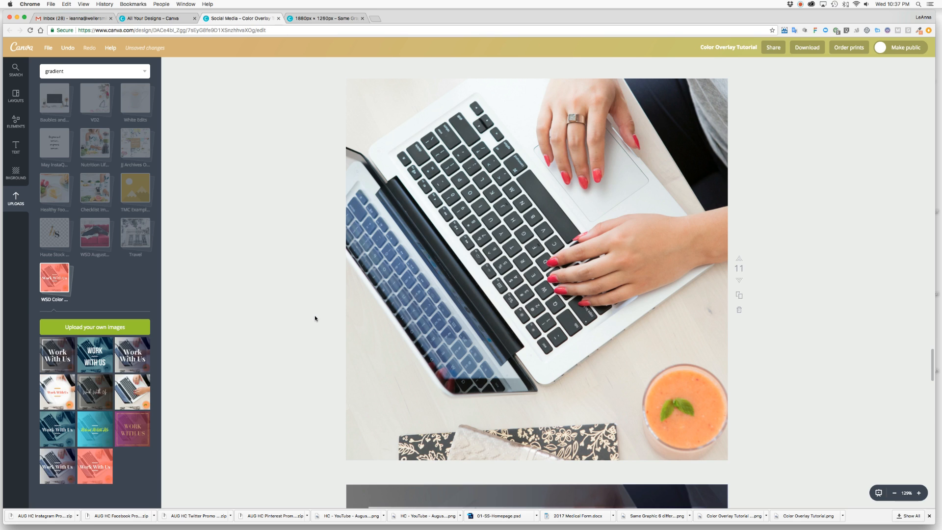
Step: Apply the Grayscale filter to the laptop photo on page 11
left_click(421, 316)
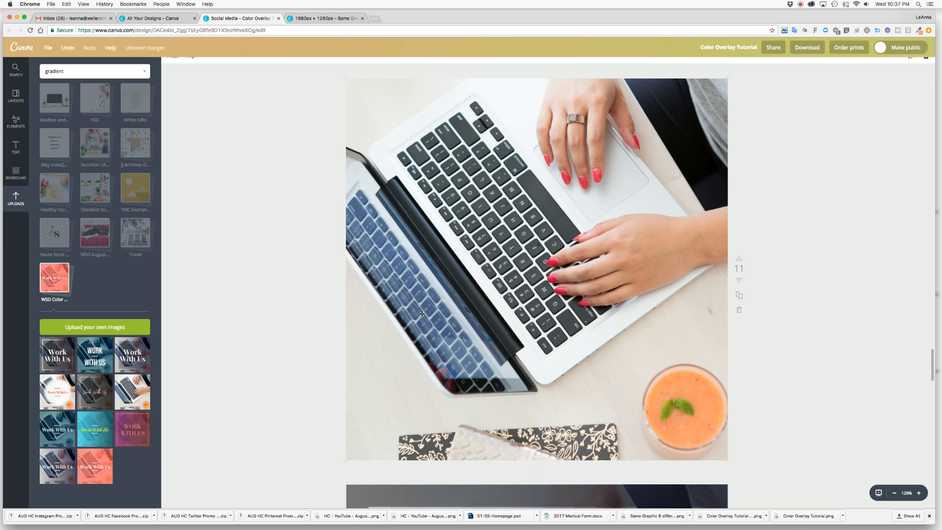
left_click(173, 66)
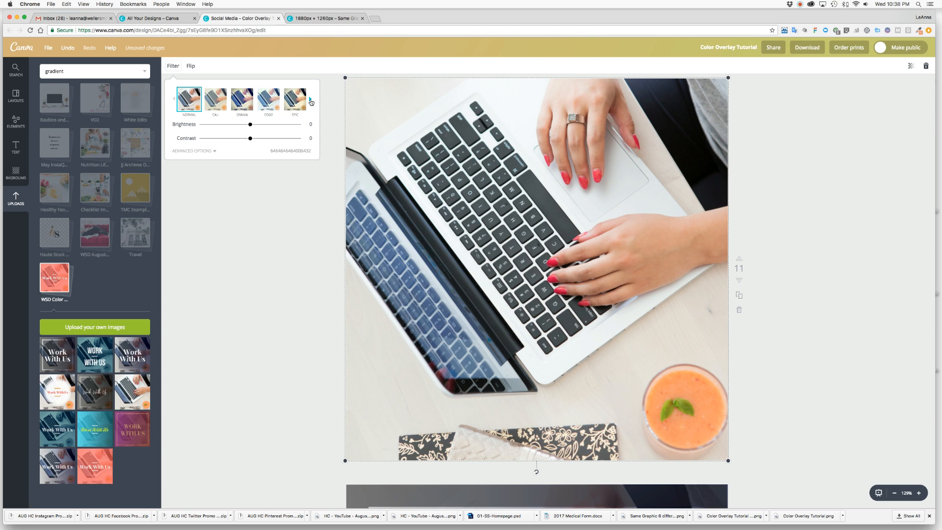
left_click(310, 99)
left_click(269, 103)
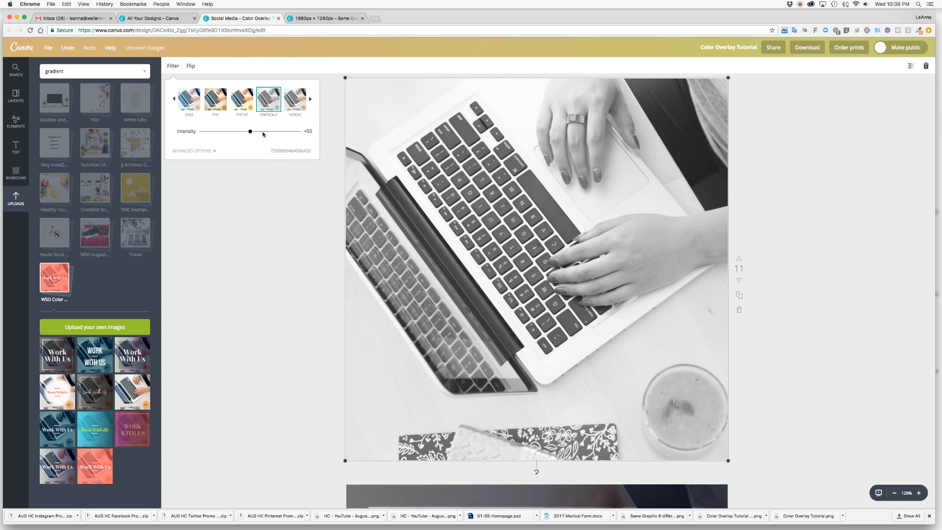
left_click(260, 193)
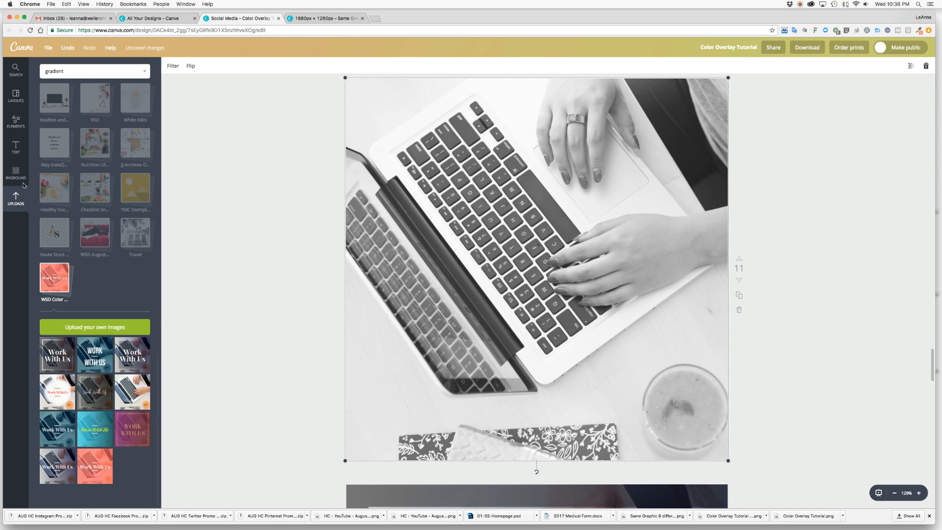
Step: Add a square shape over the grayscale photo and enlarge it to cover all of page 11
left_click(16, 122)
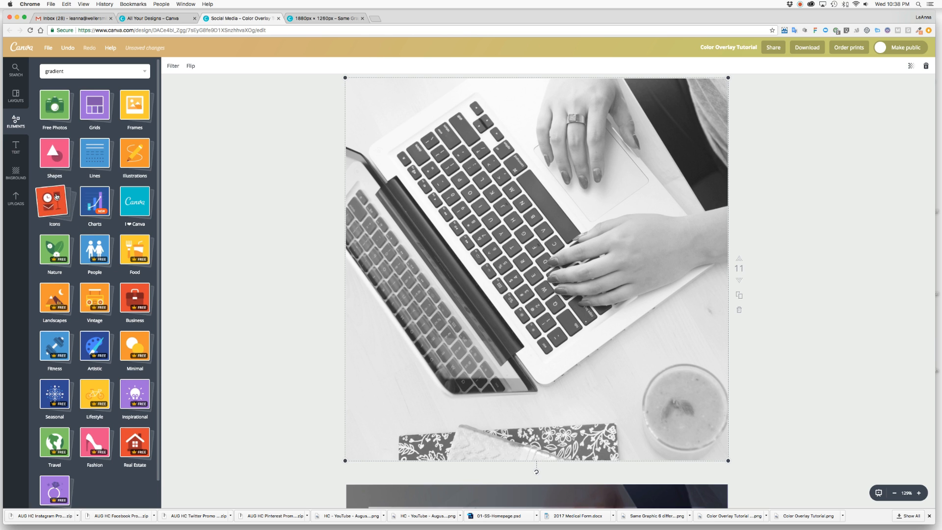
left_click(55, 152)
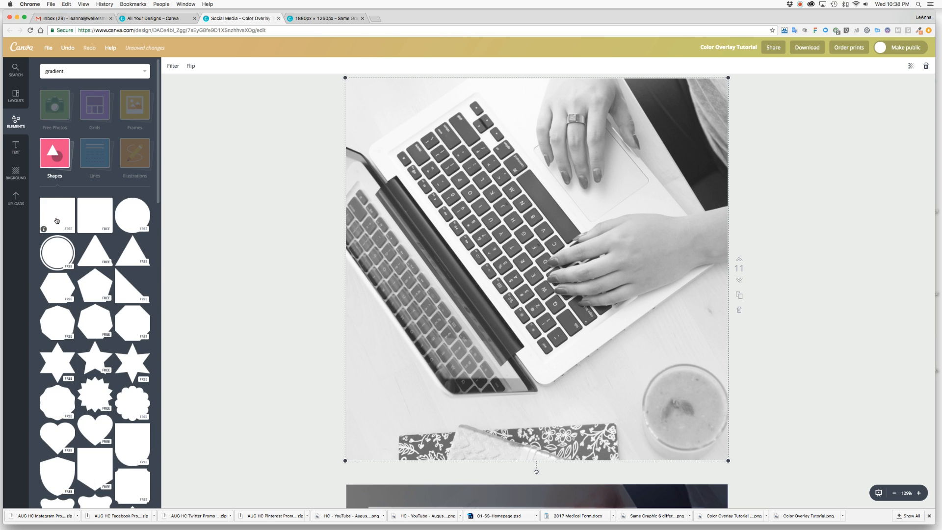
left_click(57, 218)
left_click_drag(419, 159, 390, 115)
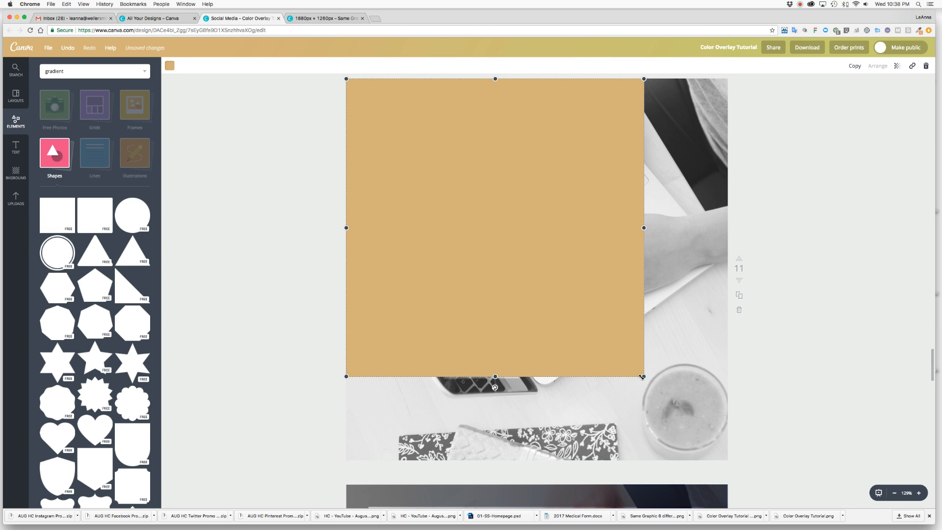
left_click_drag(653, 386, 727, 460)
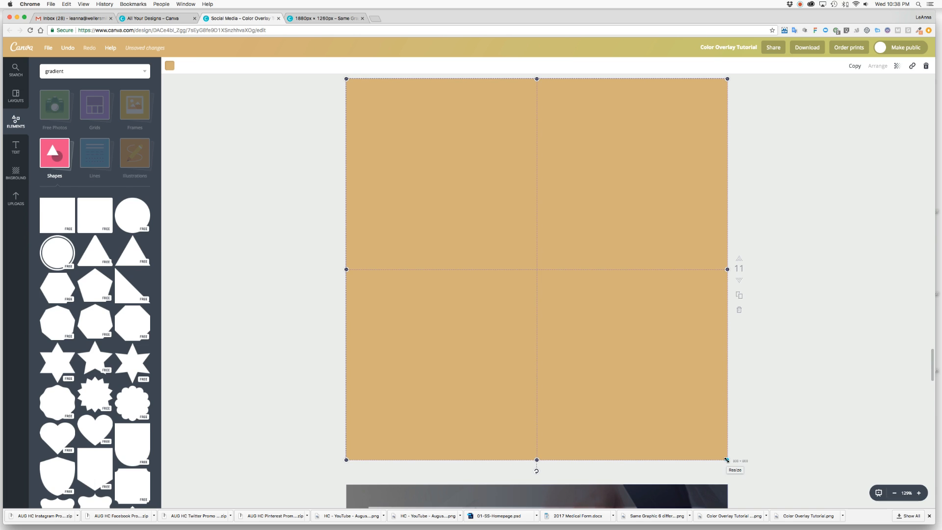
Step: Recolor the page 11 square coral red from the default palette
left_click(169, 65)
scroll(208, 149, "down", 2)
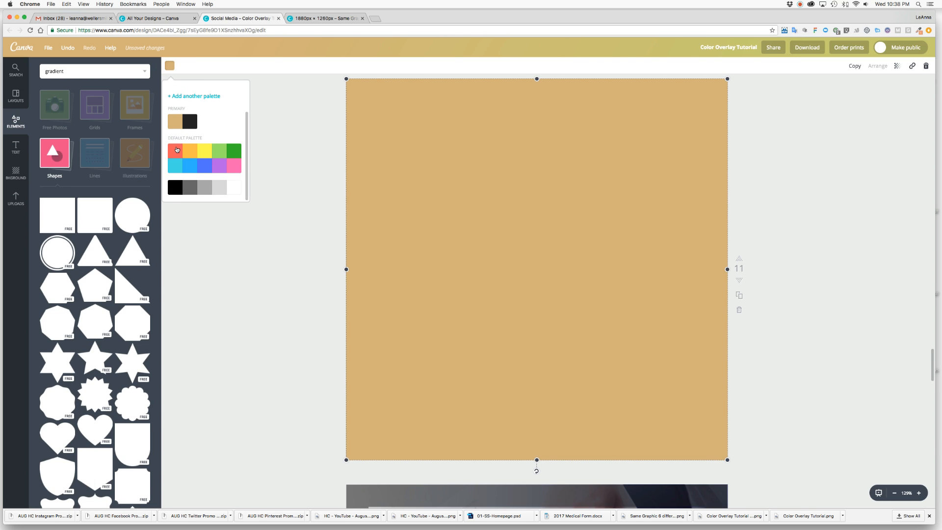
left_click(175, 151)
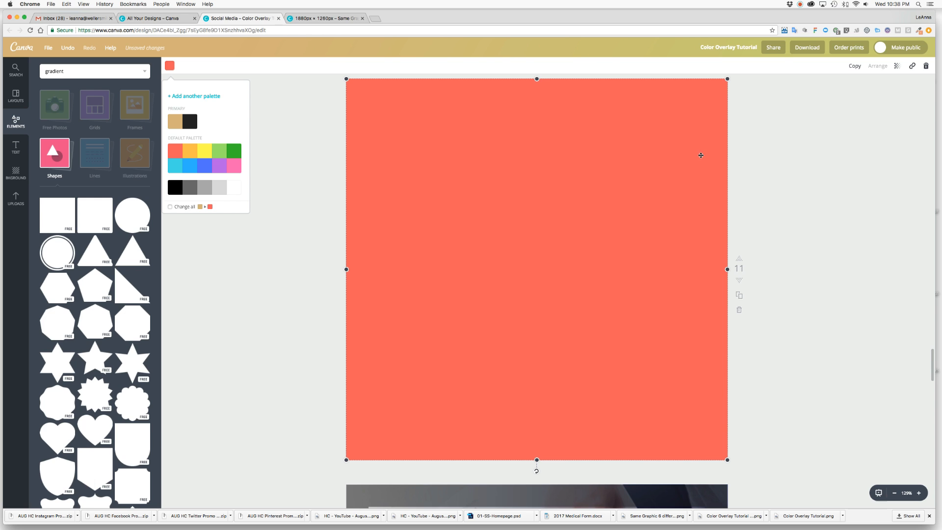
Step: Reduce the opacity of the coral square on page 11 so the grayscale photo shows through
left_click(897, 67)
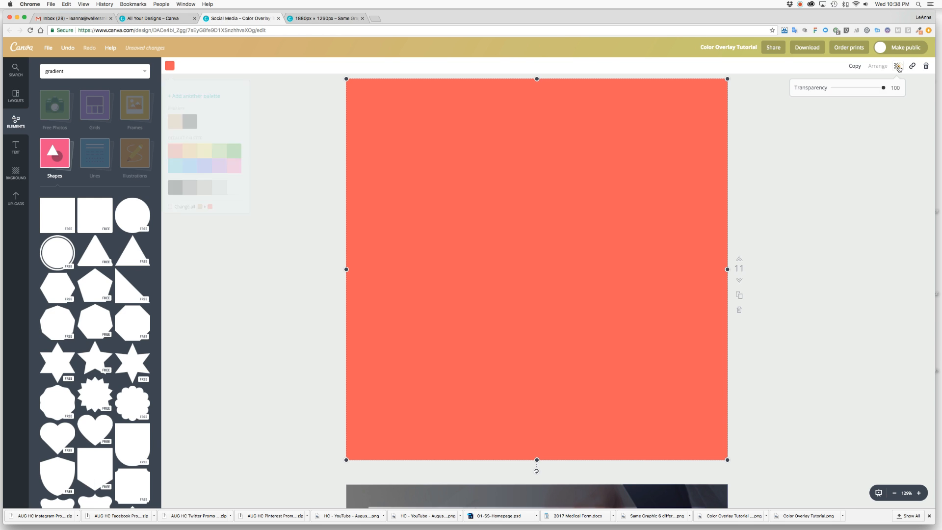
left_click_drag(882, 89, 867, 89)
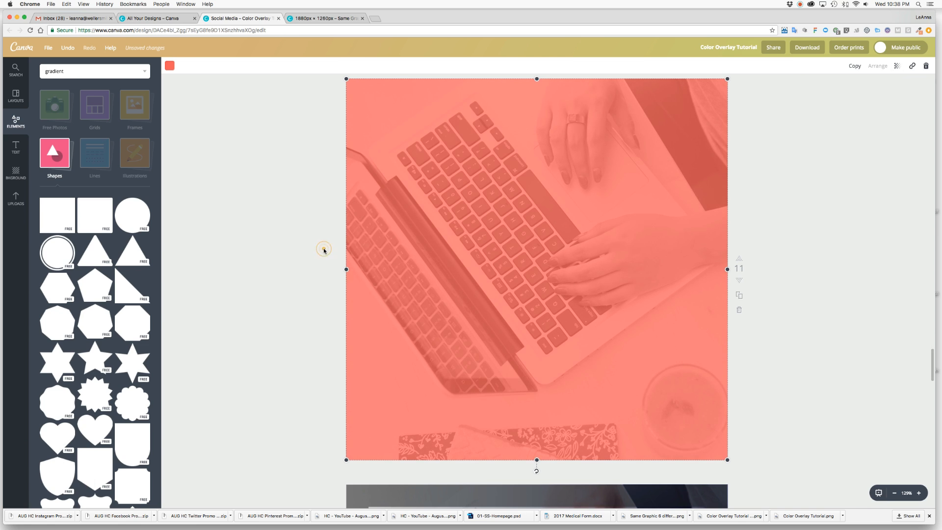
Step: Add the purple-to-black gradient image from the gradient search results to page 11 and enlarge it to cover the page
left_click(73, 70)
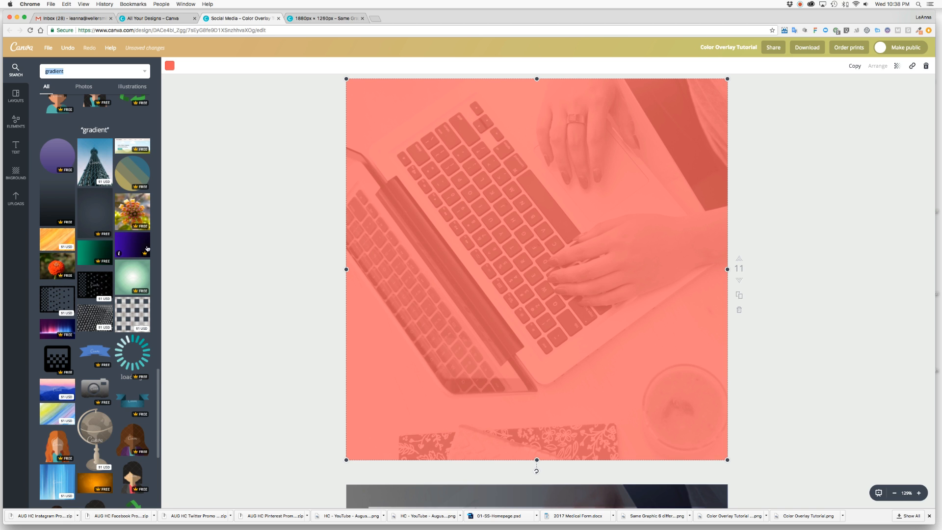
left_click(137, 247)
left_click_drag(358, 142, 271, 72)
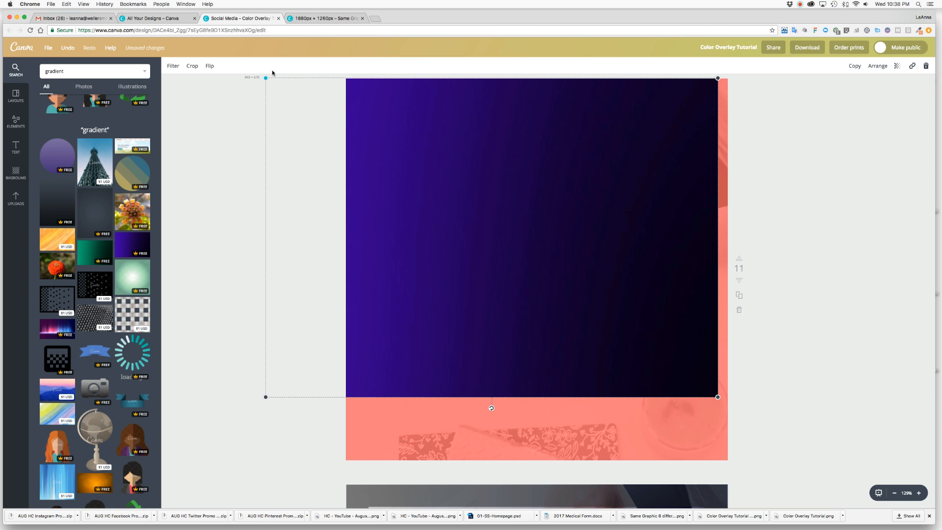
left_click_drag(718, 395, 806, 460)
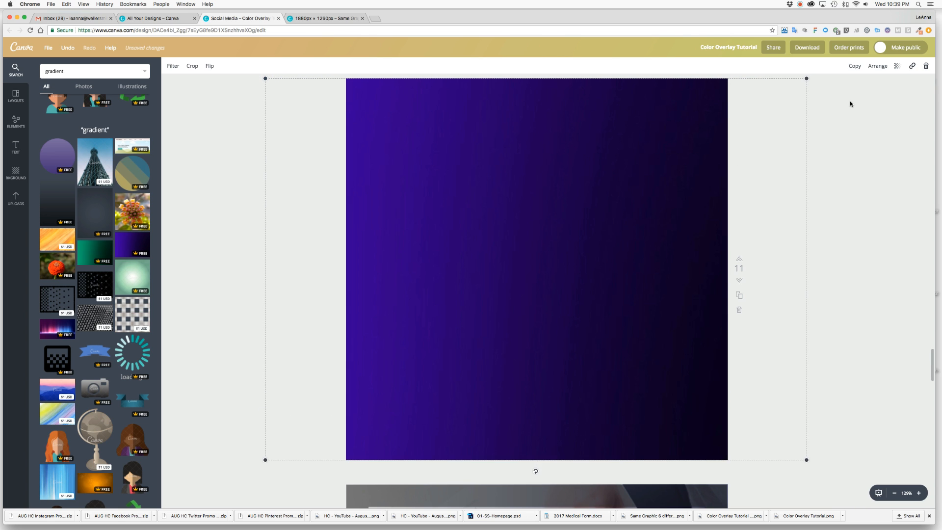
Step: Set the purple gradient's transparency to 50 and center it on page 11
left_click(893, 68)
left_click_drag(884, 88, 862, 91)
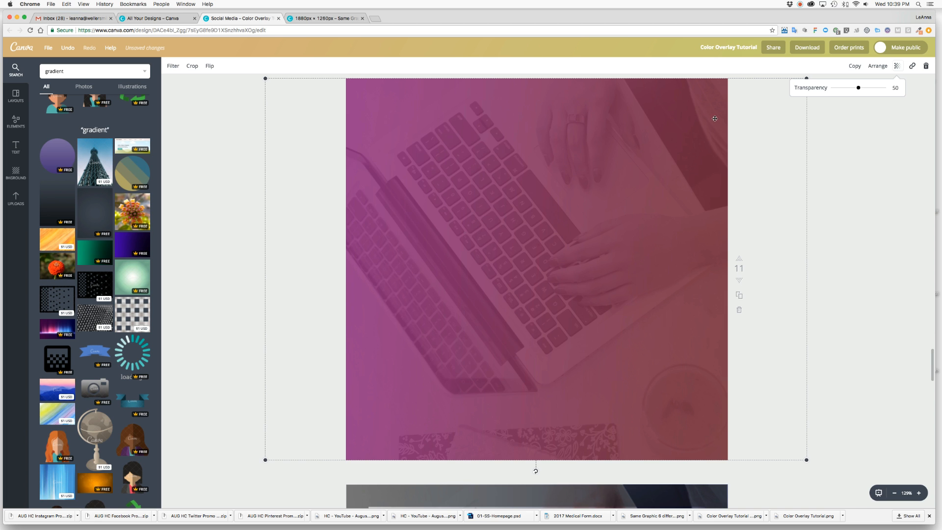
mouse_move(404, 136)
left_mouse_down()
mouse_move(473, 136)
mouse_move(357, 138)
mouse_move(402, 135)
left_mouse_up()
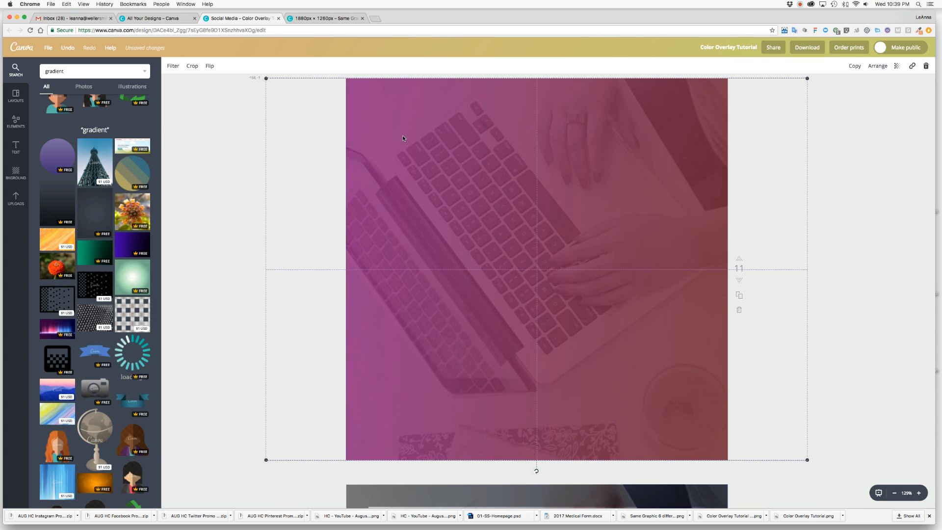
left_click(333, 126)
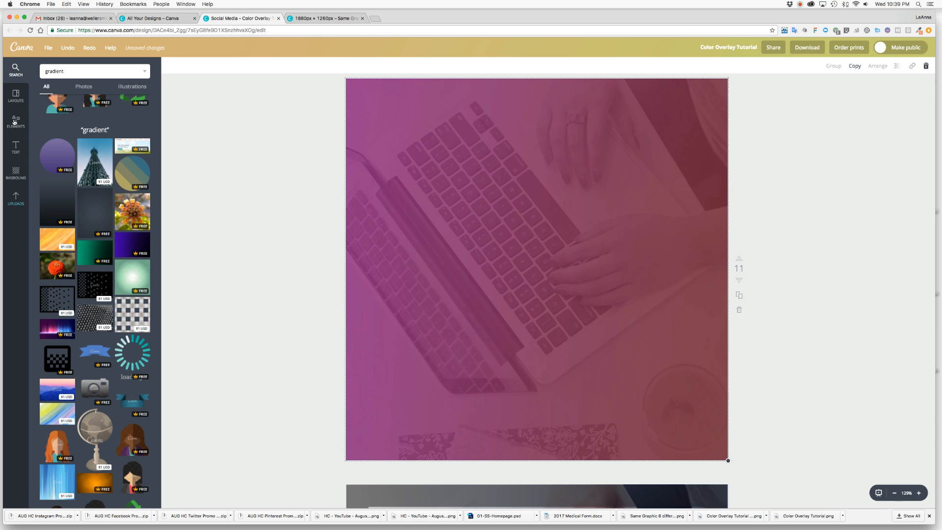
Step: Add the uploaded gold square frame image to page 11
left_click(16, 201)
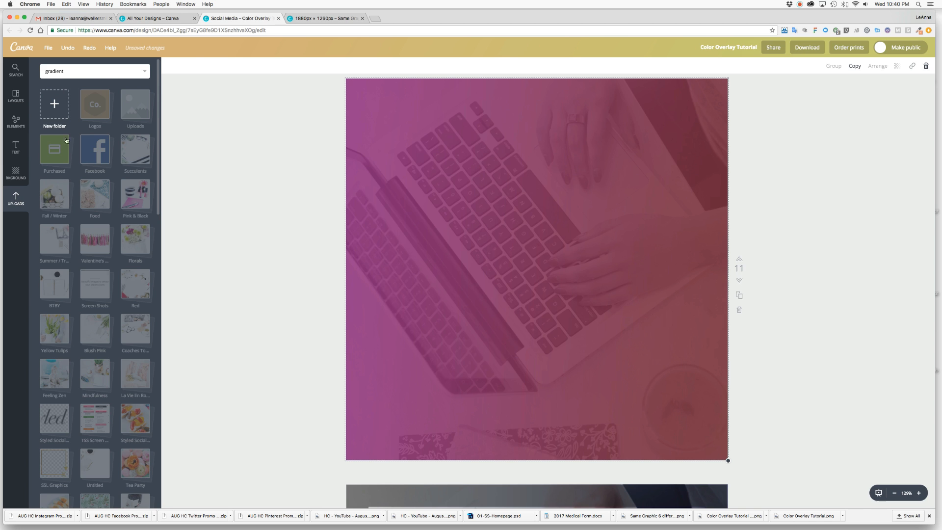
left_click(141, 113)
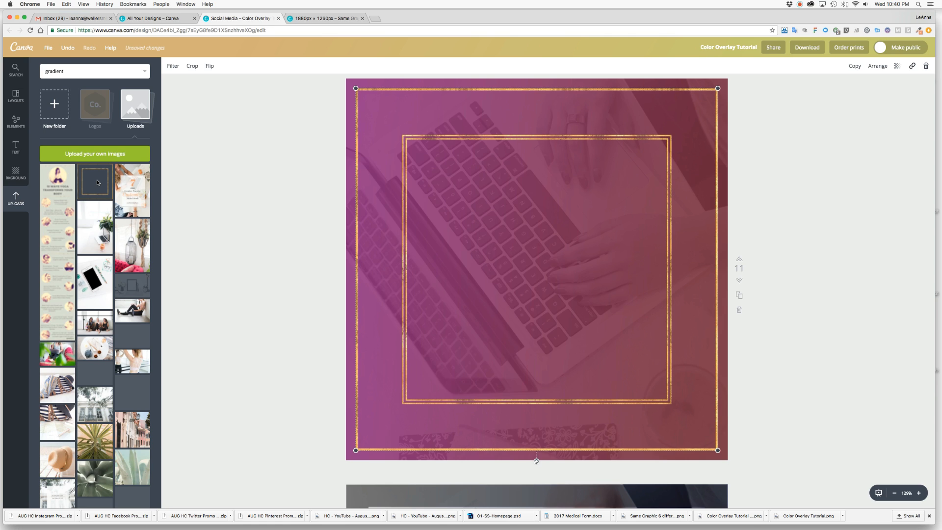
left_click(286, 207)
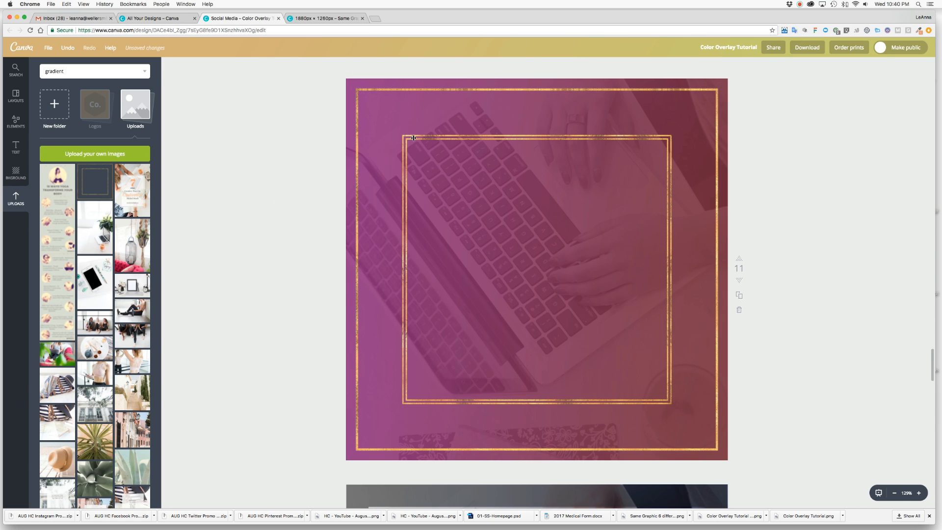
Step: Crop the gold frame to its inner double border and enlarge it to sit just inside the page 11 edges
left_click(414, 138)
double_click(414, 138)
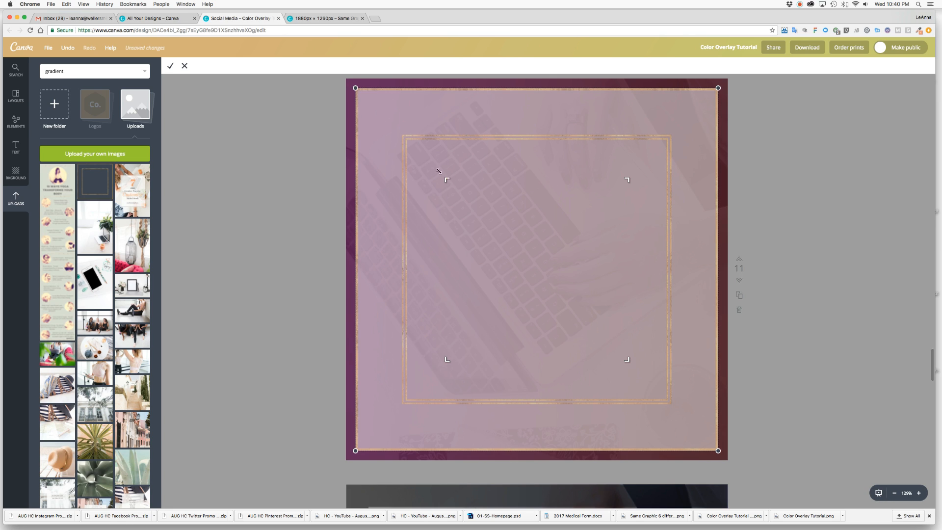
left_click_drag(439, 171, 397, 130)
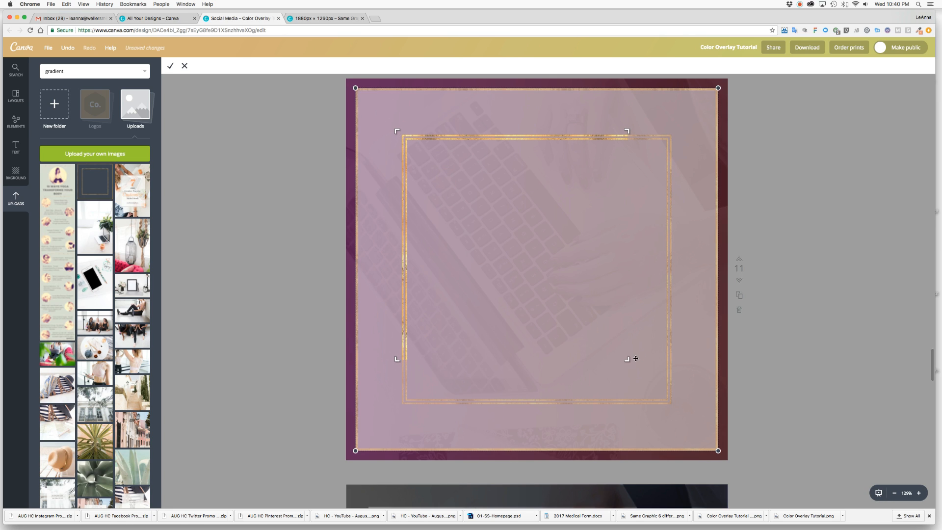
left_click_drag(628, 359, 676, 406)
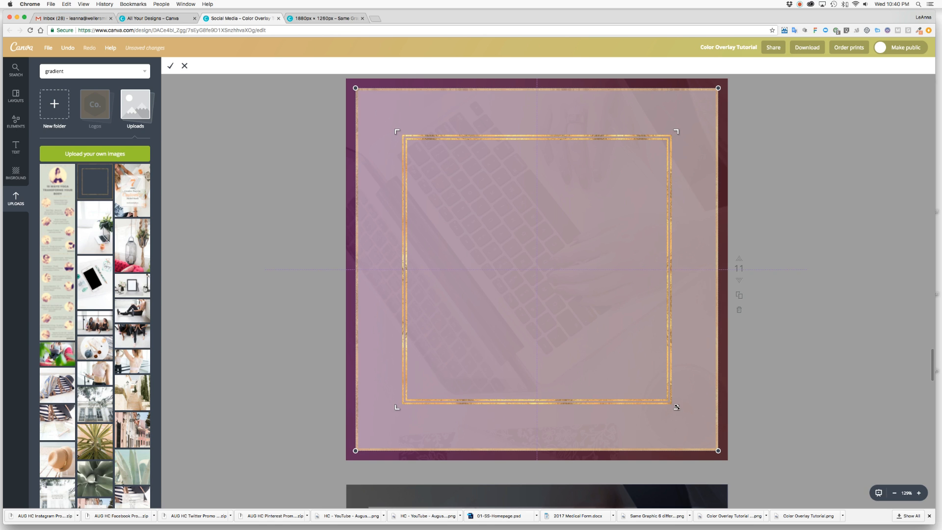
left_click(171, 66)
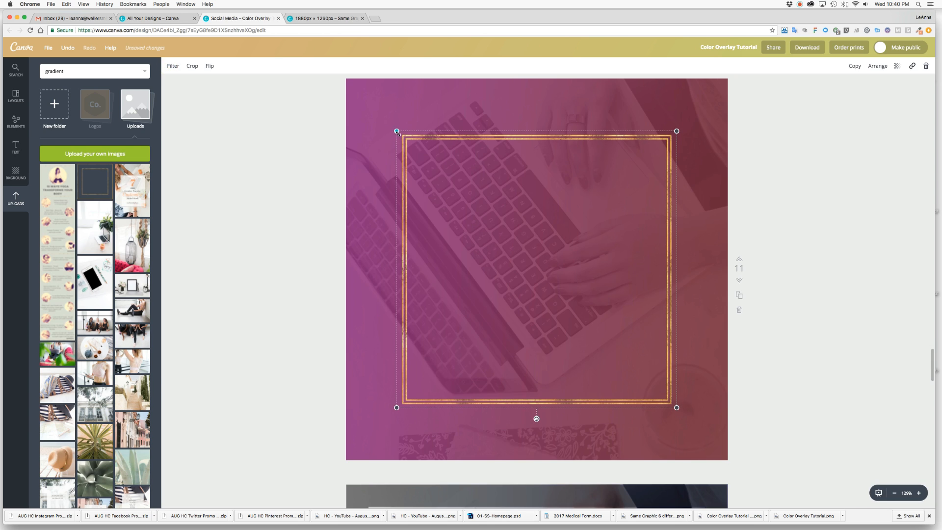
left_click_drag(398, 133, 349, 92)
left_click_drag(677, 408, 725, 447)
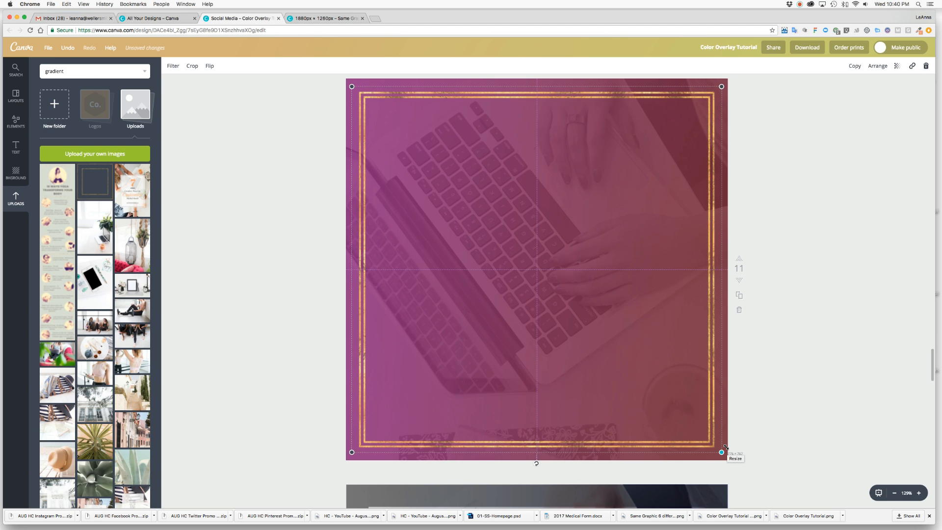
Step: Add a subheading on page 11 reading "Work With Us"
left_click(15, 146)
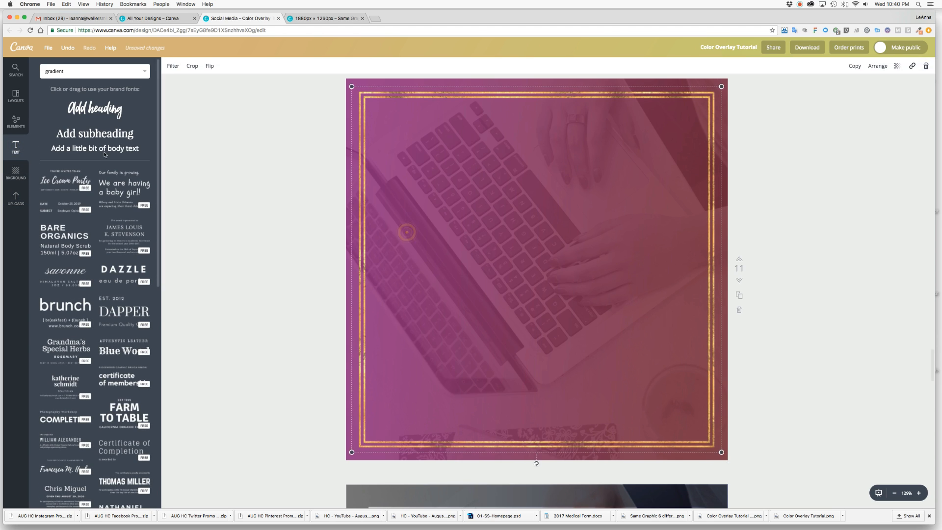
left_click(95, 134)
double_click(537, 281)
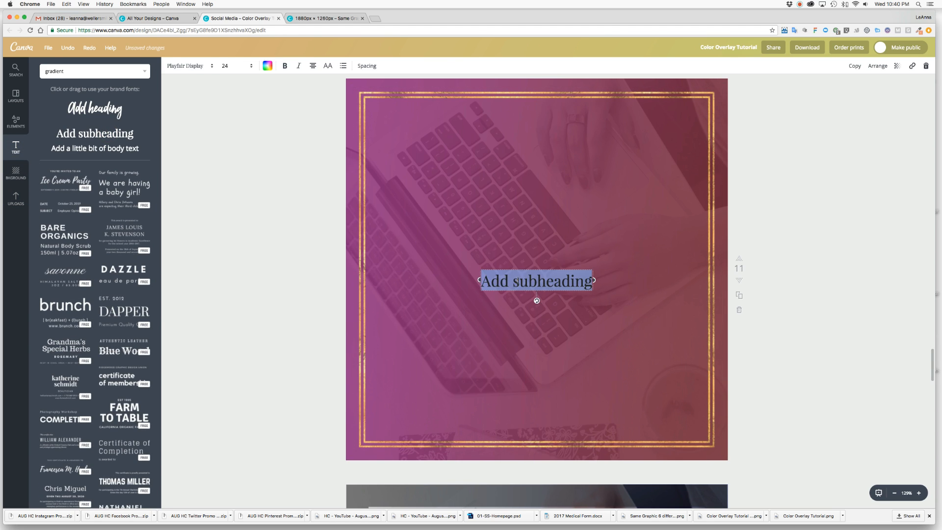
type("Work With Us")
Step: Format the "Work With Us" text in Bodoni FLF, uppercase, at size 104
left_click(202, 71)
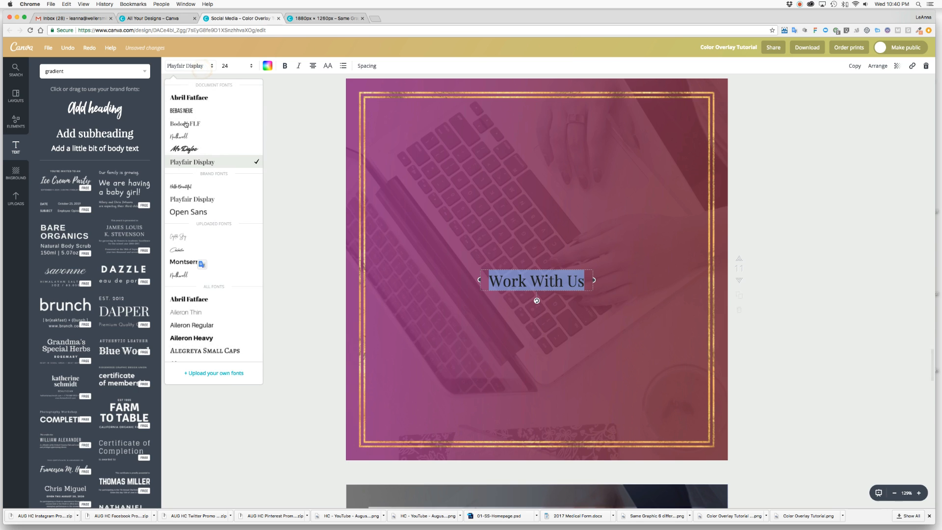
left_click(189, 126)
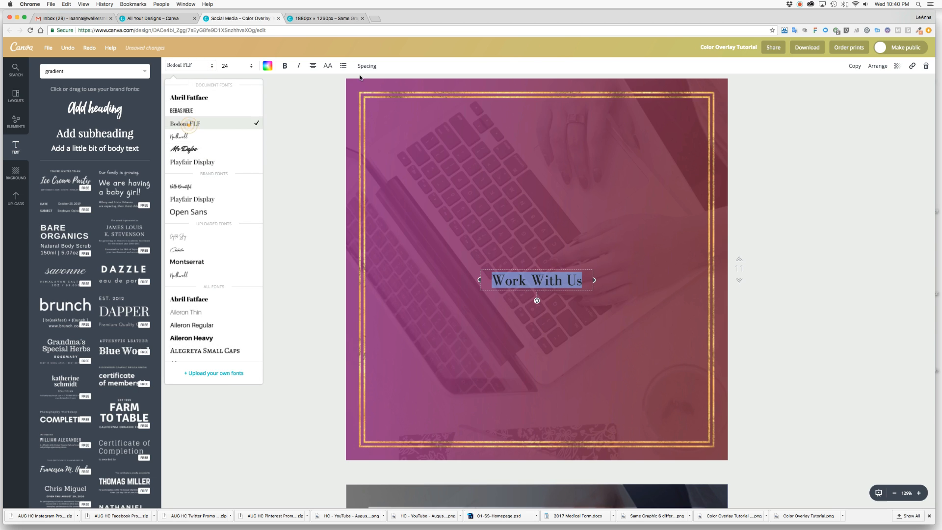
left_click(329, 68)
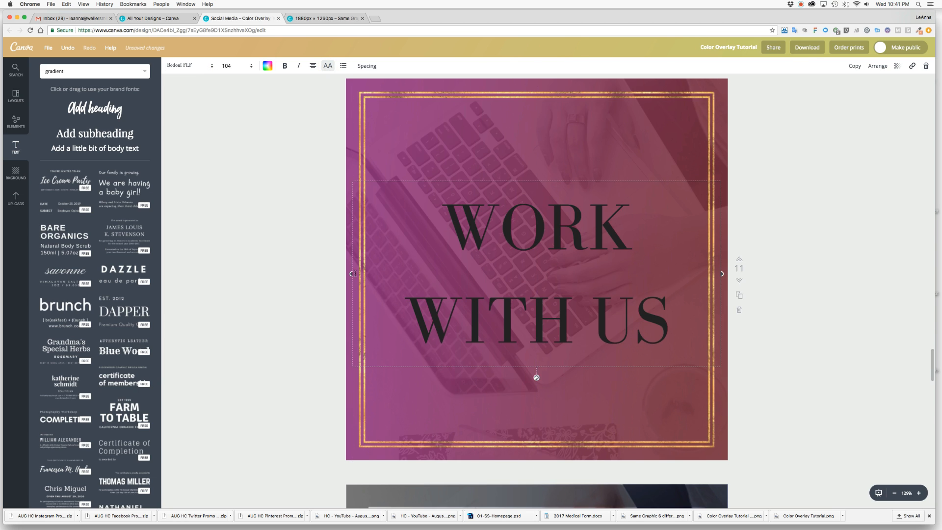
Step: Widen the "Work With Us" text box to the page's full width and set its line height to 1.05
left_click_drag(351, 274, 347, 277)
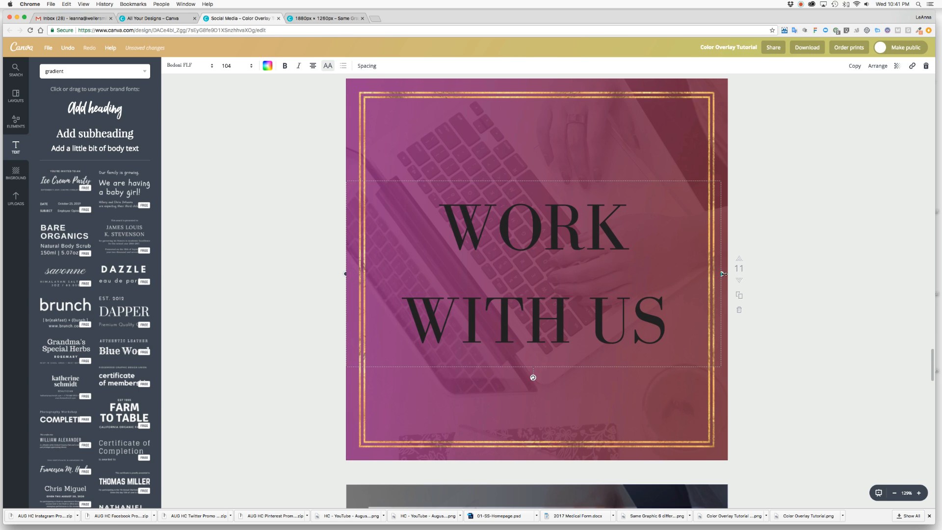
left_click_drag(724, 274, 730, 274)
left_click(539, 263)
left_click(367, 68)
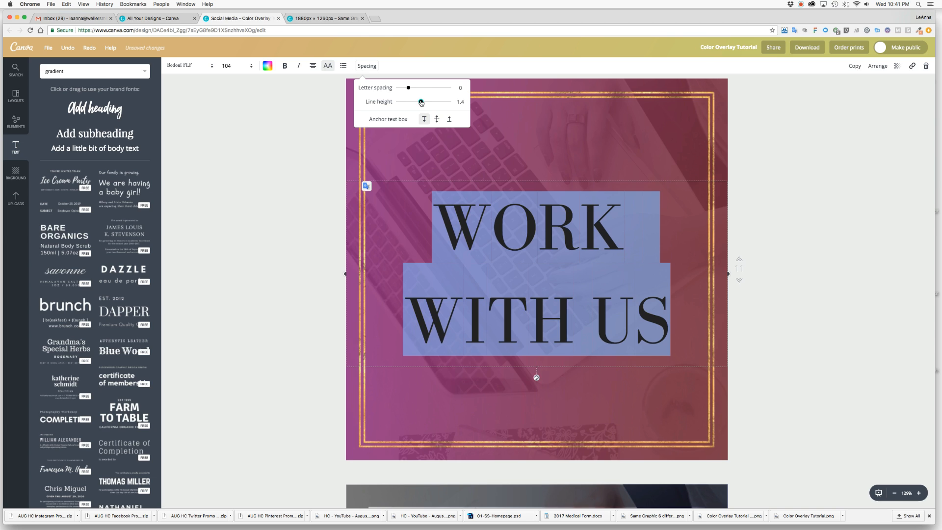
left_click_drag(421, 102, 412, 103)
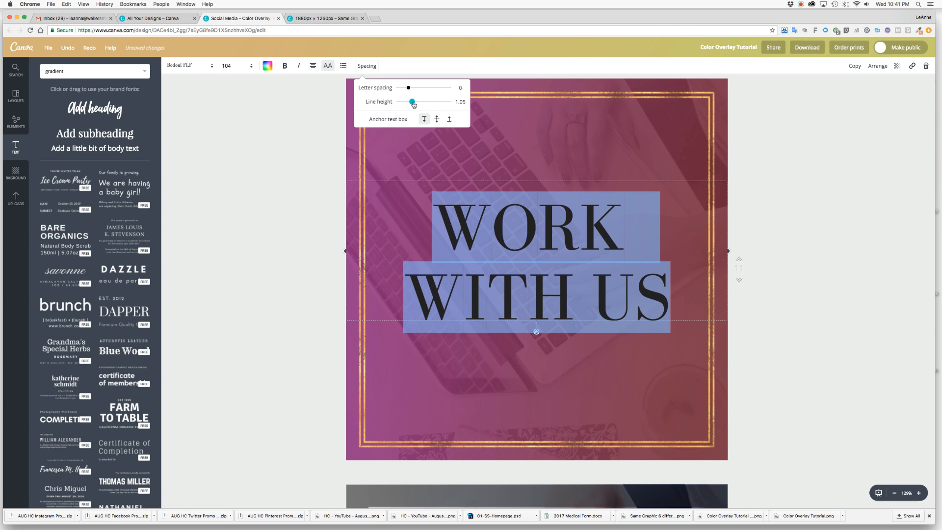
Step: Color the "Work With Us" text with the primary palette's gold and move it down to the vertical middle of page 11
left_click(268, 68)
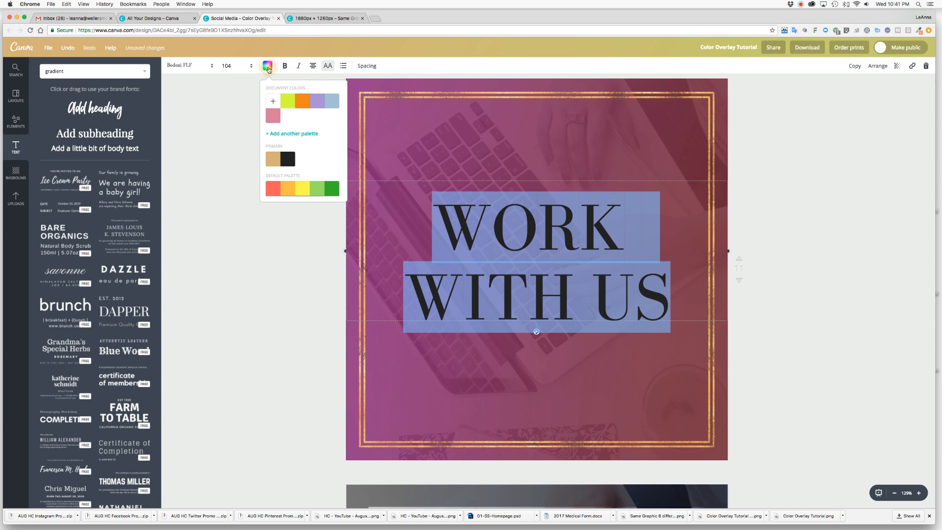
left_click(273, 162)
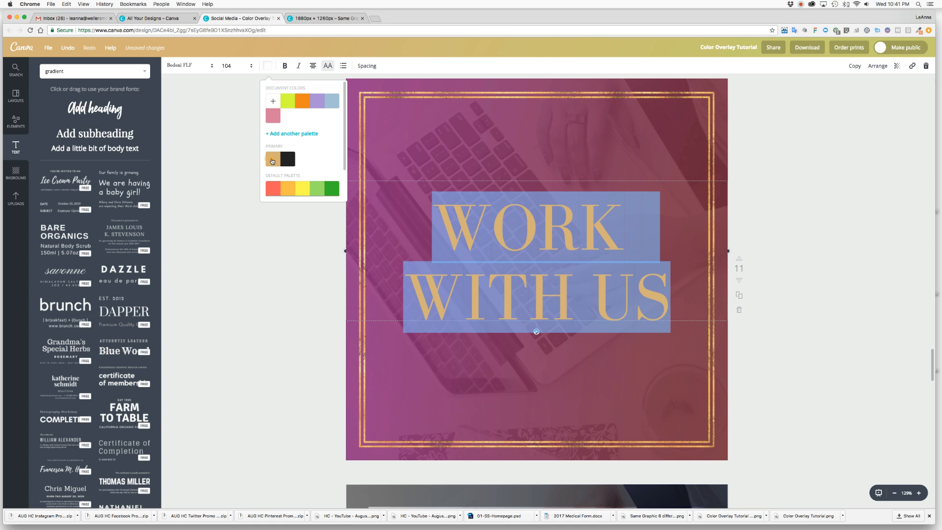
left_click_drag(489, 180, 488, 195)
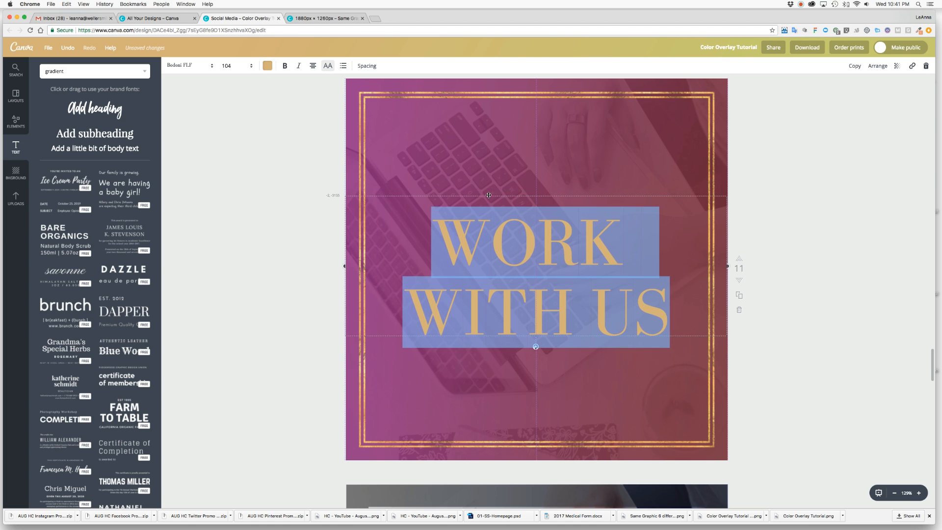
left_click(762, 381)
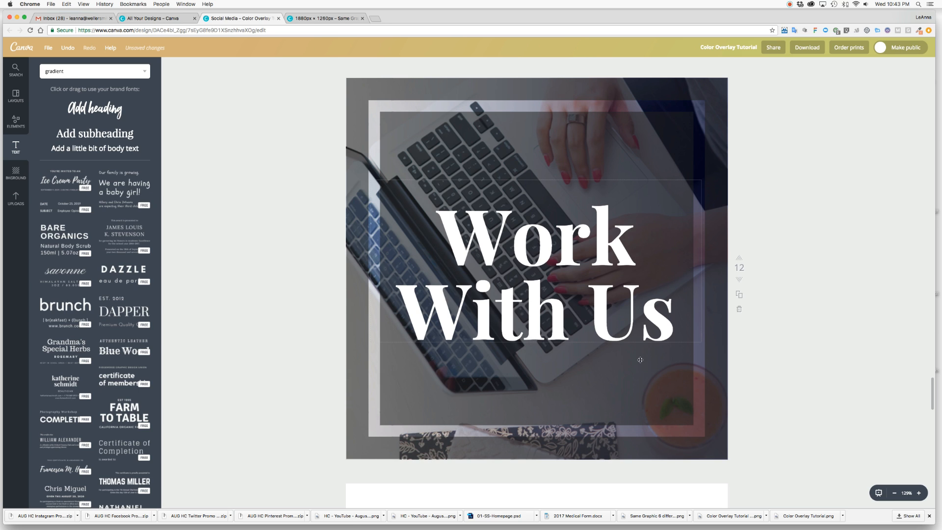
Step: Add the laptop photo from the WSD Color uploads folder to blank page 13 and enlarge it to fill the page
scroll(756, 394, "down", 10)
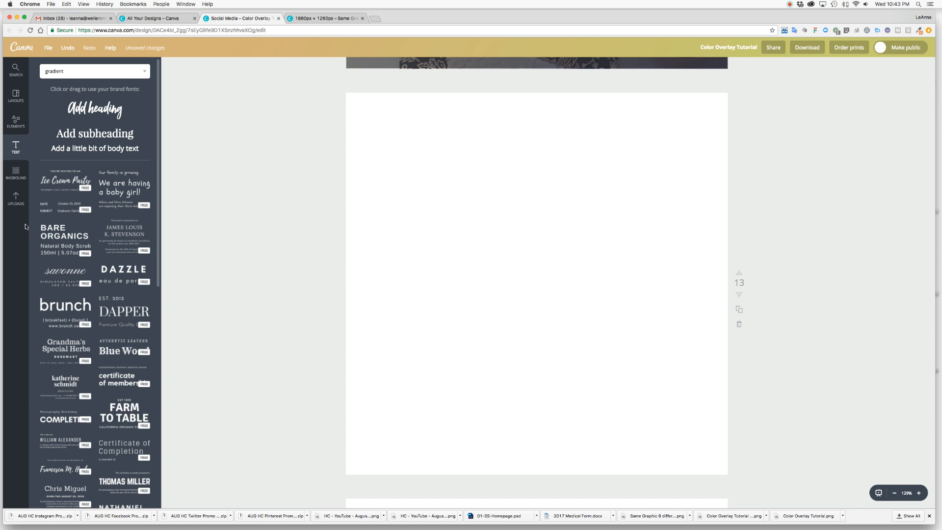
left_click(15, 199)
scroll(104, 349, "down", 10)
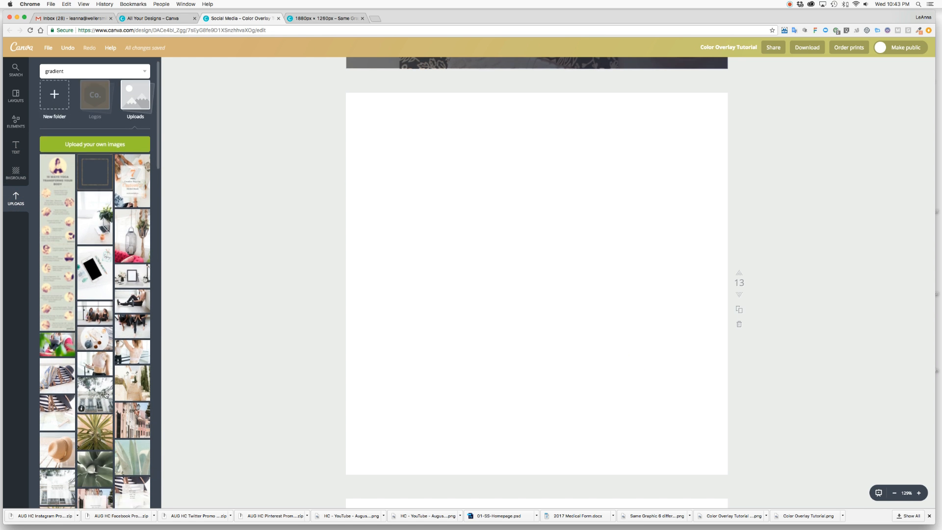
scroll(107, 395, "up", 10)
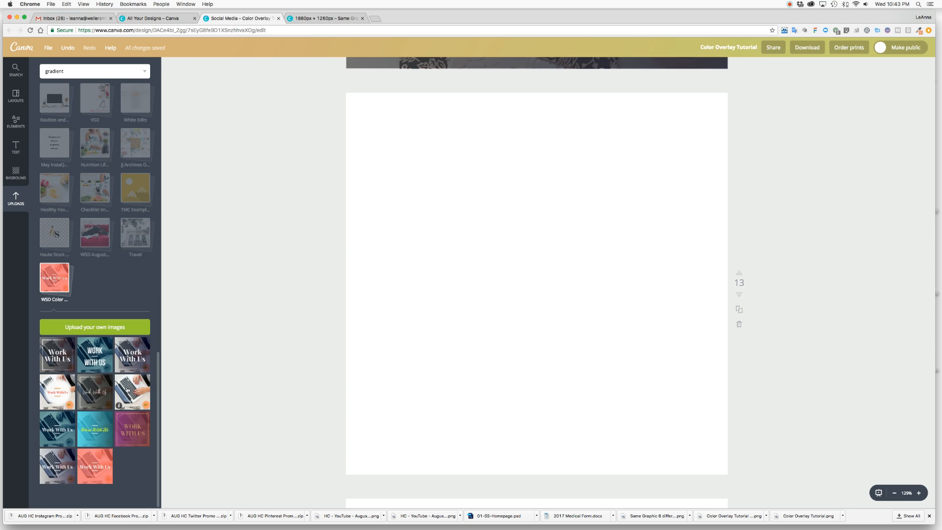
left_click(126, 390)
left_click_drag(355, 103, 346, 92)
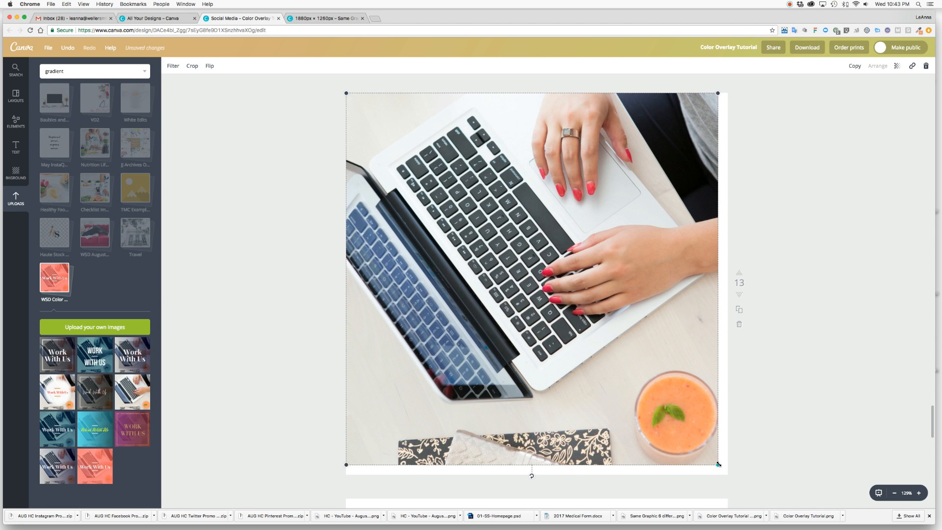
left_click_drag(719, 465, 729, 476)
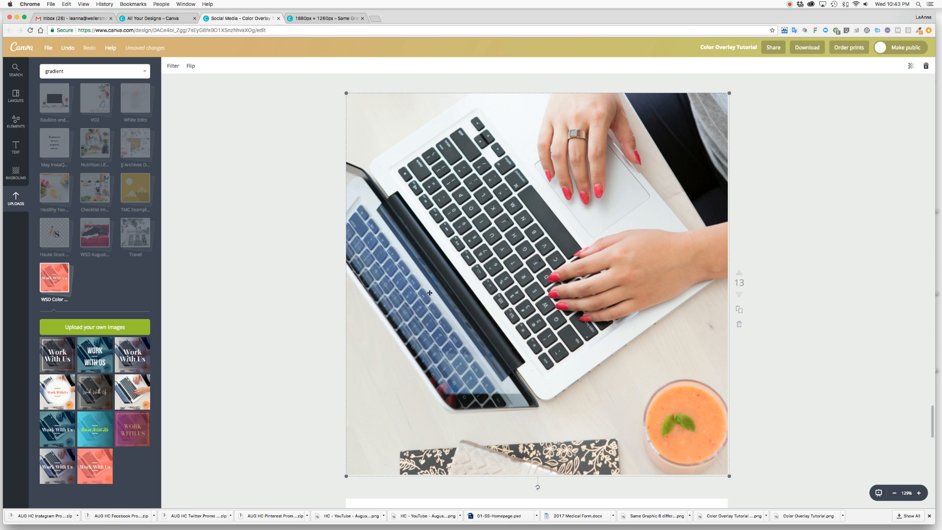
Step: Add the black fading gradient from the "gradient" search results to the laptop photo on page 13
left_click(17, 123)
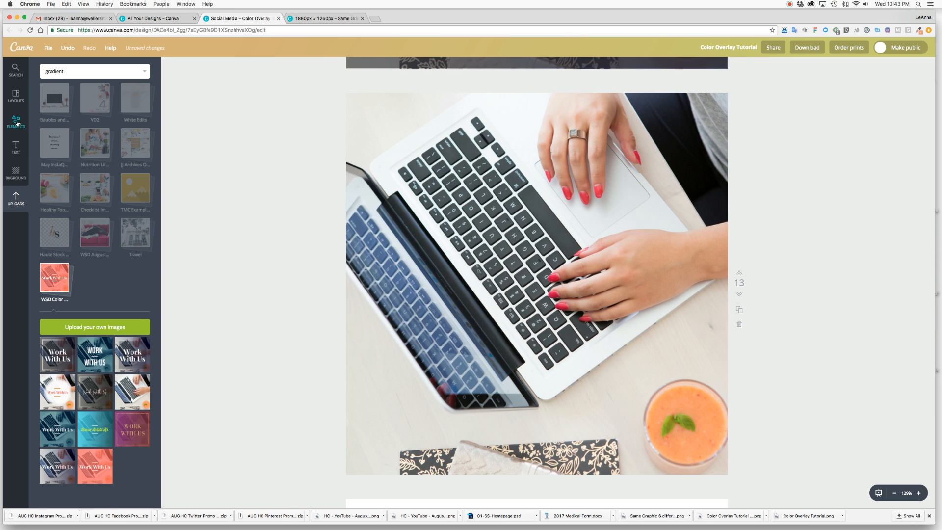
left_click(77, 71)
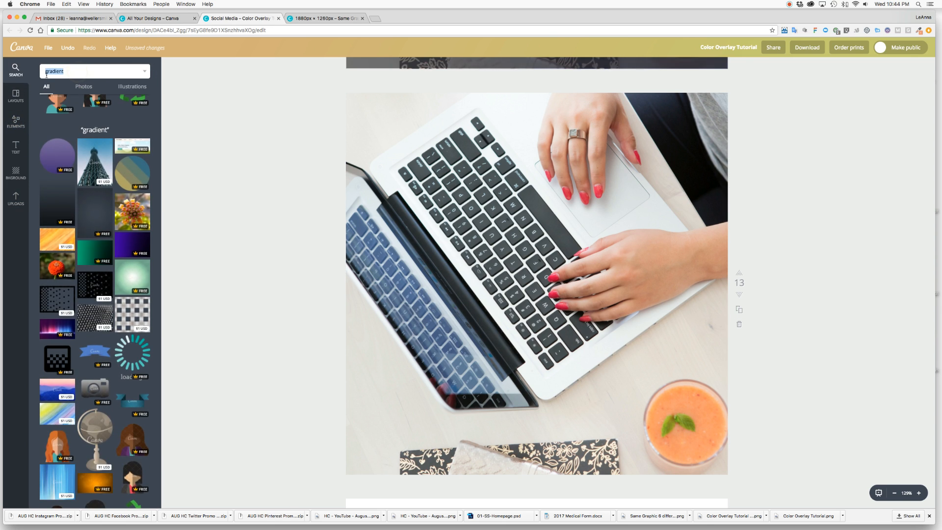
left_click(54, 192)
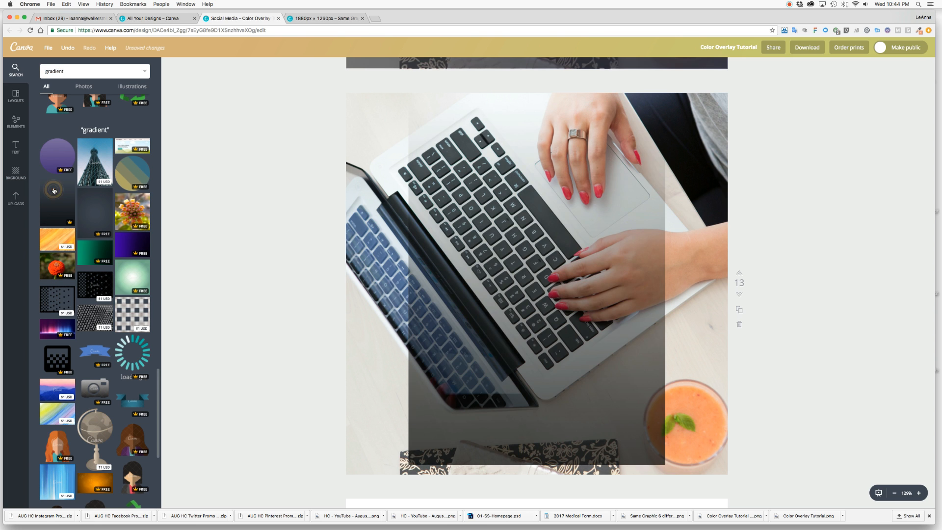
Step: Rotate the gradient a quarter turn so its dark end faces right, and enlarge it to cover all of page 13
left_click_drag(548, 476, 729, 284)
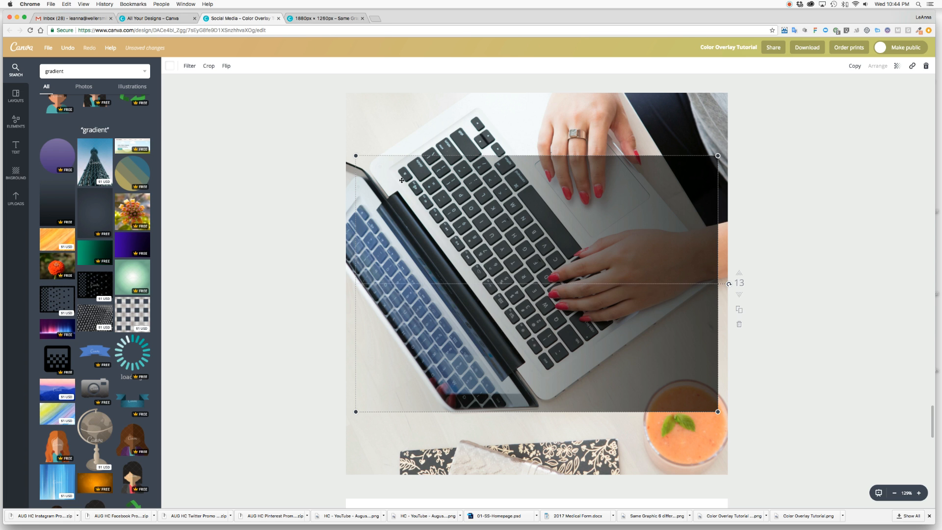
left_click_drag(356, 156, 264, 95)
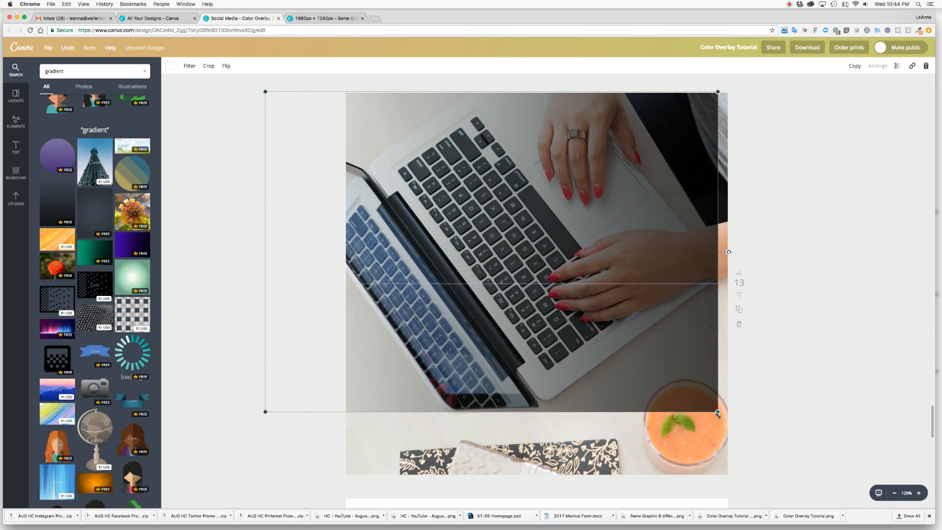
left_click_drag(719, 413, 793, 464)
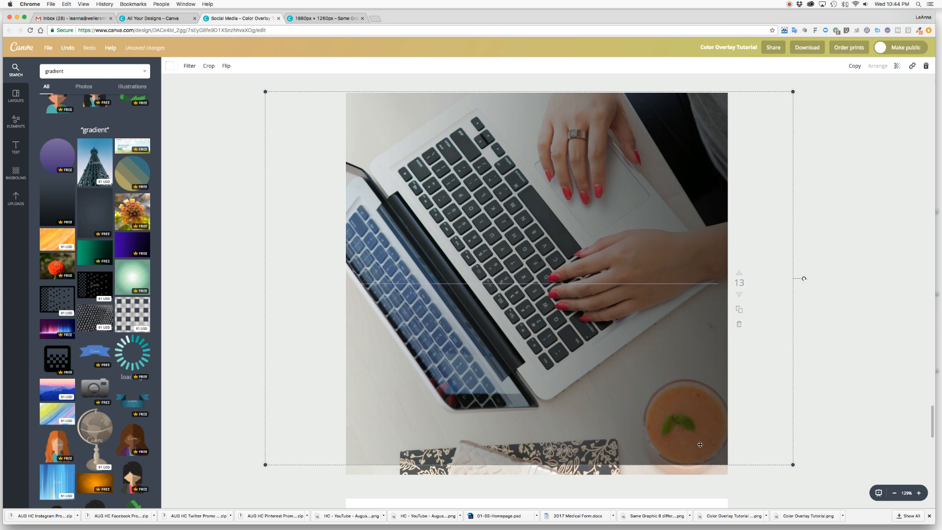
left_click_drag(700, 445, 654, 450)
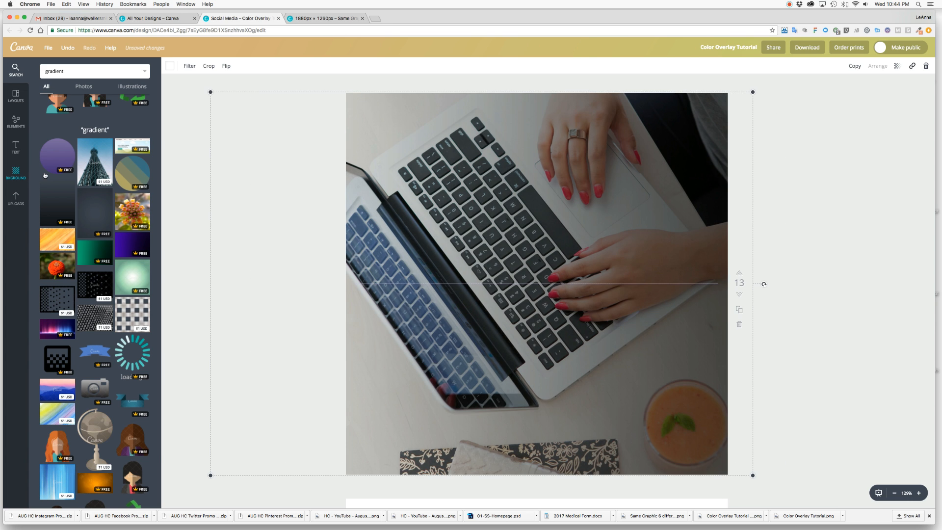
Step: Add the solid square shape with a separate outer border to page 13 and enlarge it to fill the page
scroll(65, 187, "up", 3)
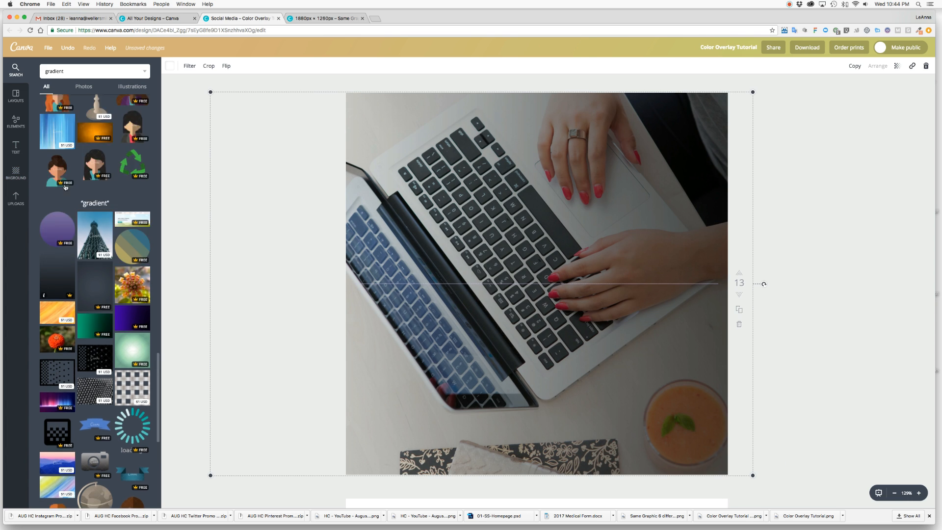
left_click(15, 123)
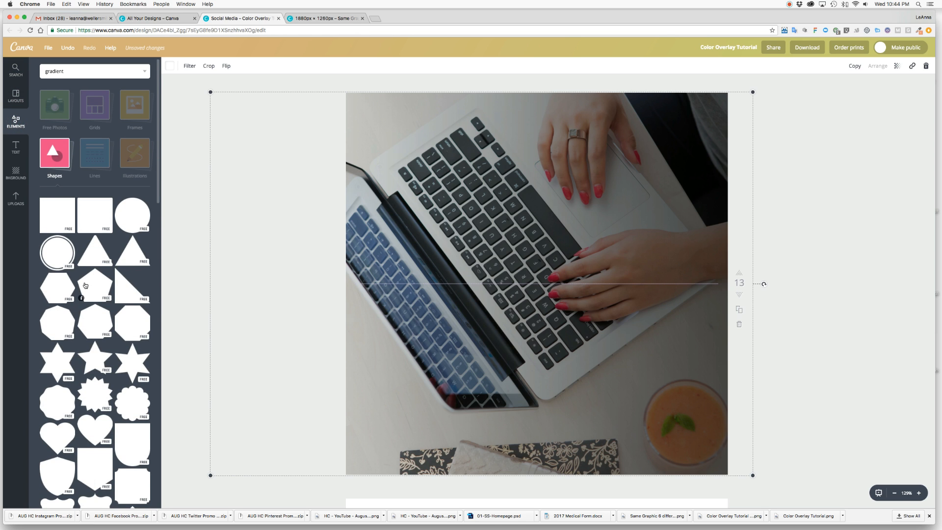
scroll(86, 286, "down", 6)
scroll(85, 285, "down", 10)
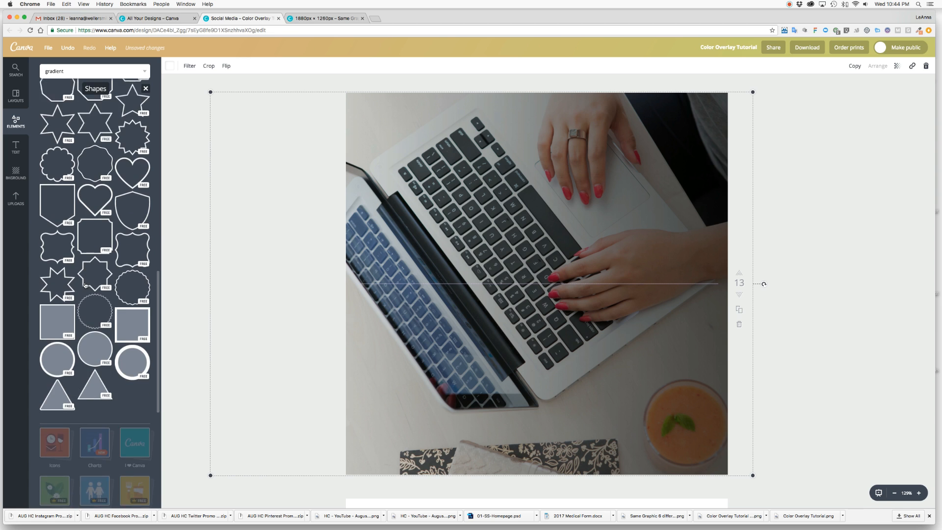
scroll(85, 285, "down", 10)
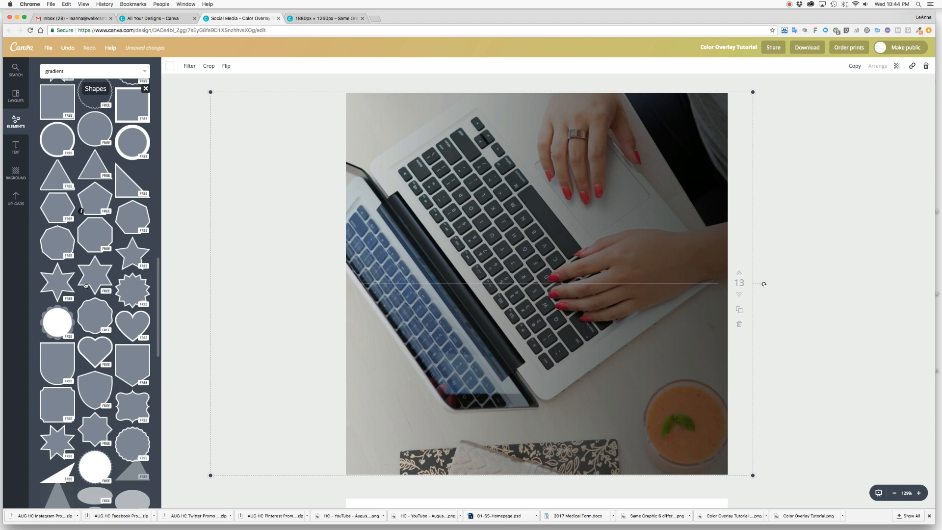
scroll(85, 286, "down", 2)
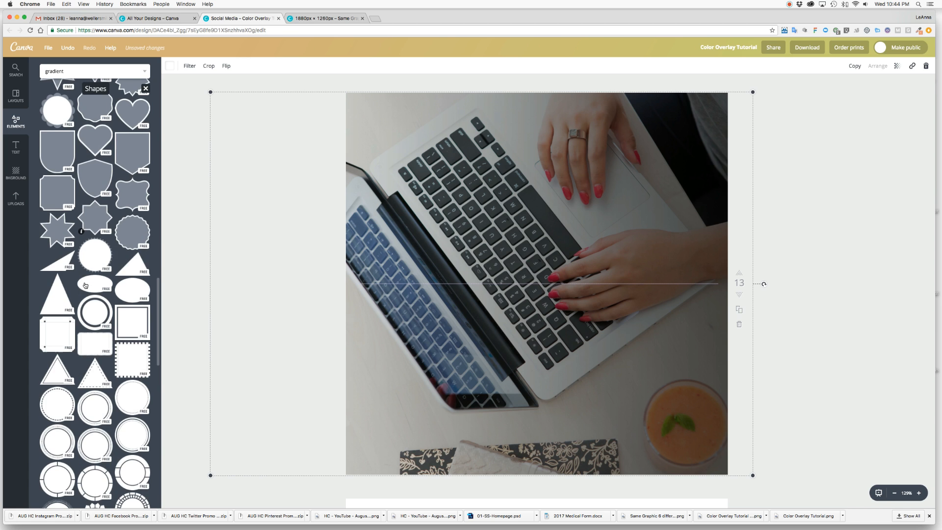
left_click(135, 329)
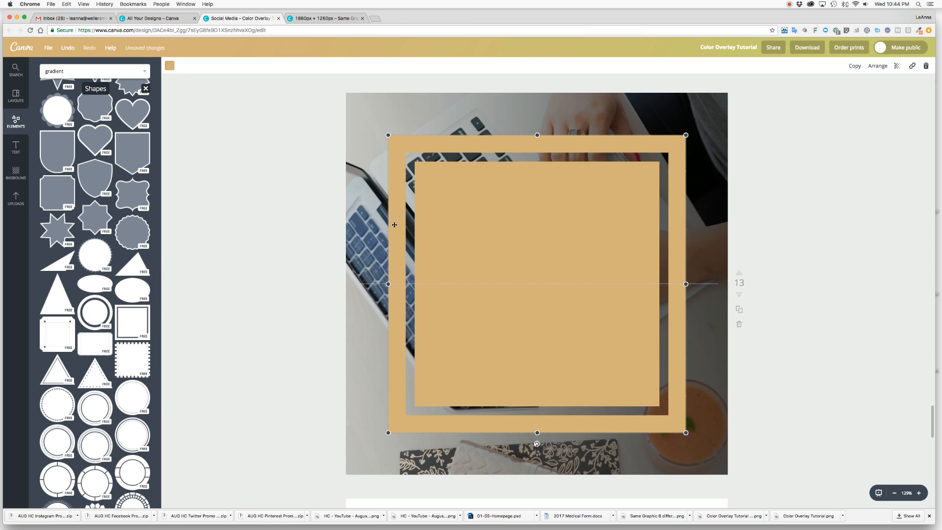
left_click_drag(456, 201, 415, 159)
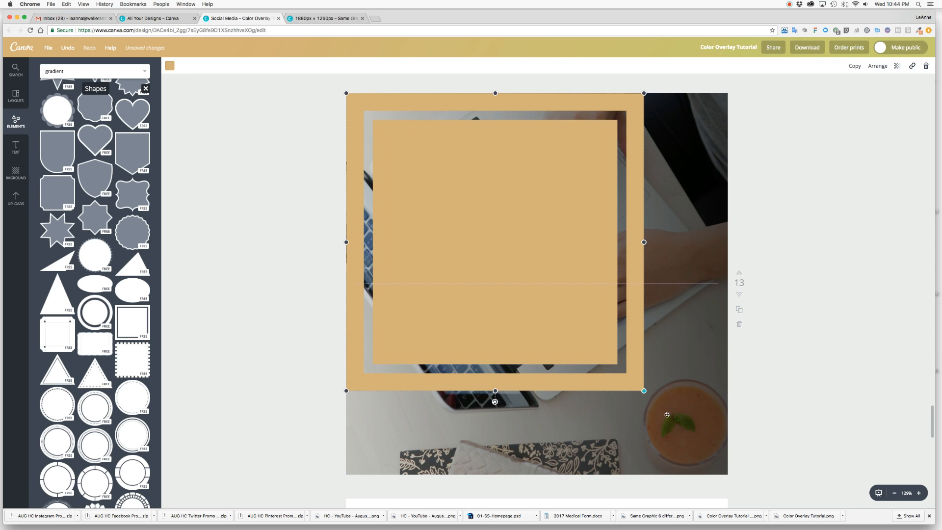
left_click_drag(644, 391, 727, 475)
Step: Color the bordered square with the primary palette's black and set its transparency to 40
left_click(170, 66)
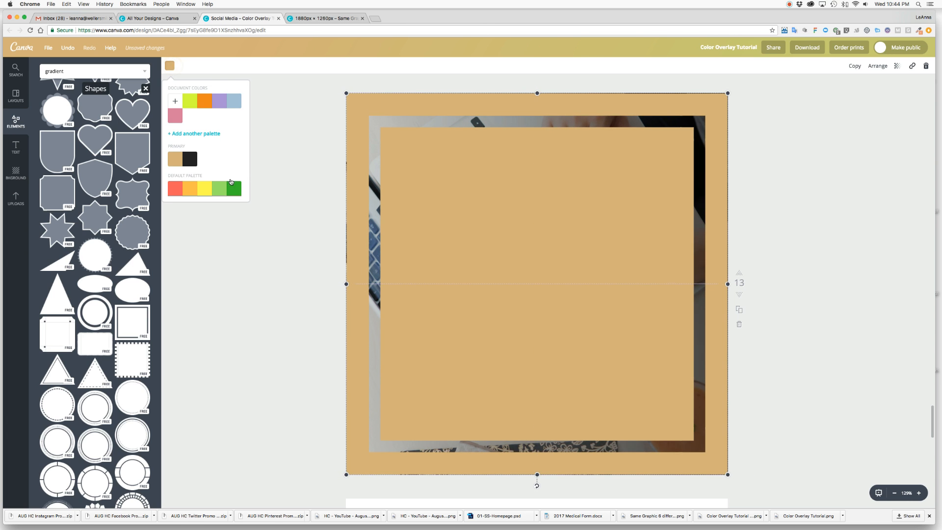
left_click(190, 159)
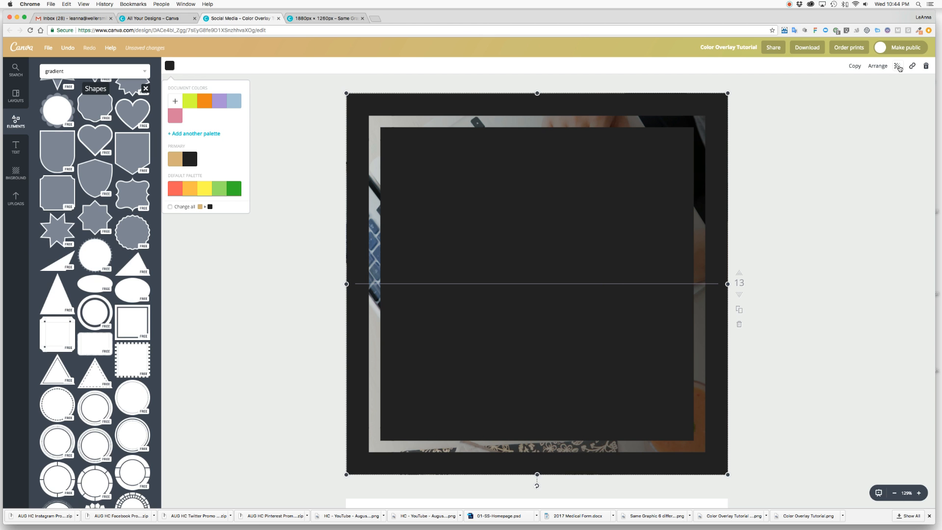
left_click(898, 66)
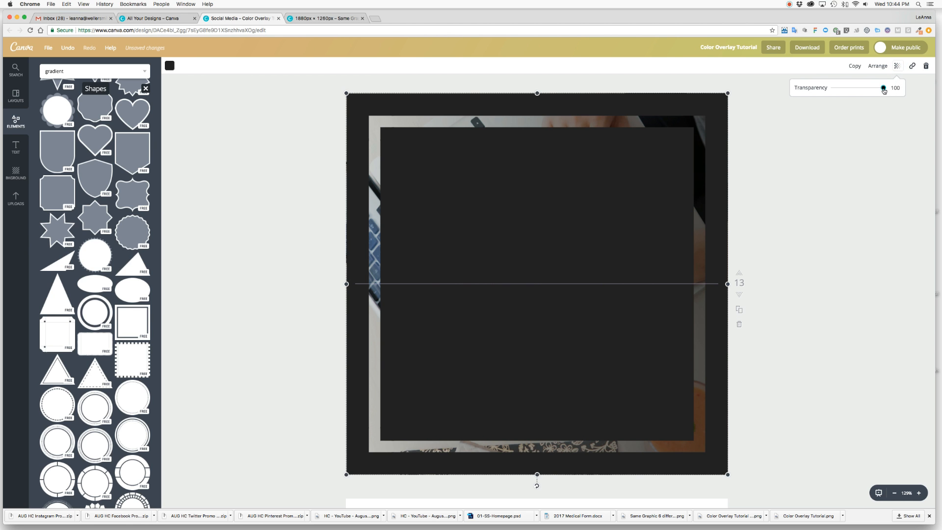
left_click_drag(884, 88, 881, 89)
left_click_drag(872, 89, 853, 91)
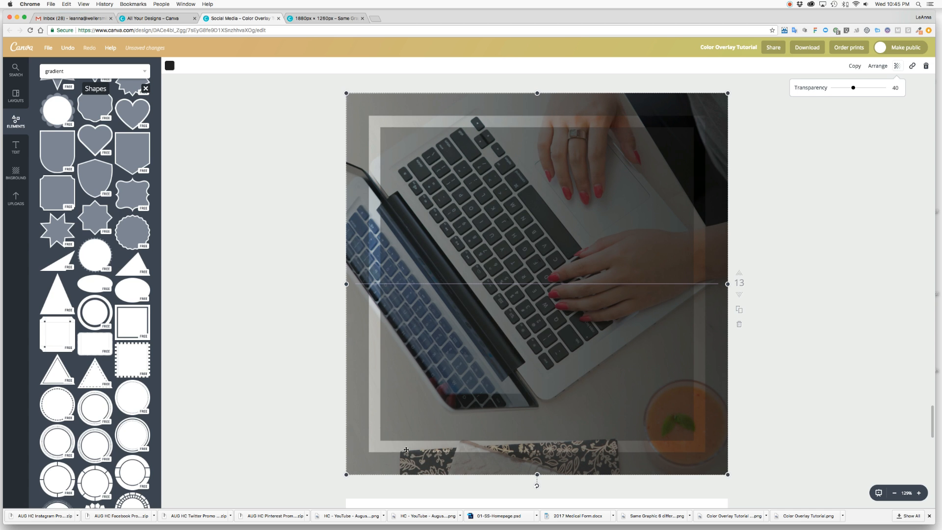
left_click(311, 340)
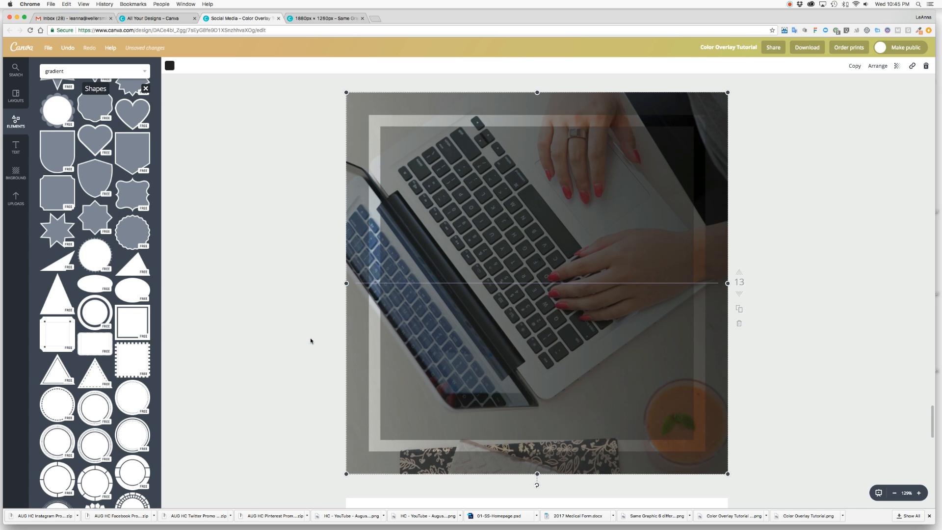
Step: Add a subheading reading "Work With Us" to page 13 and color it white
left_click(16, 147)
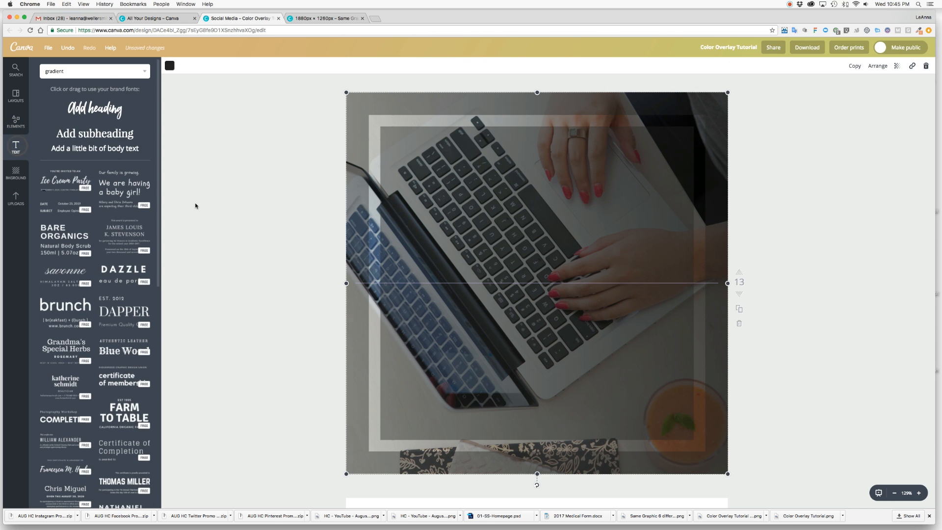
left_click(85, 132)
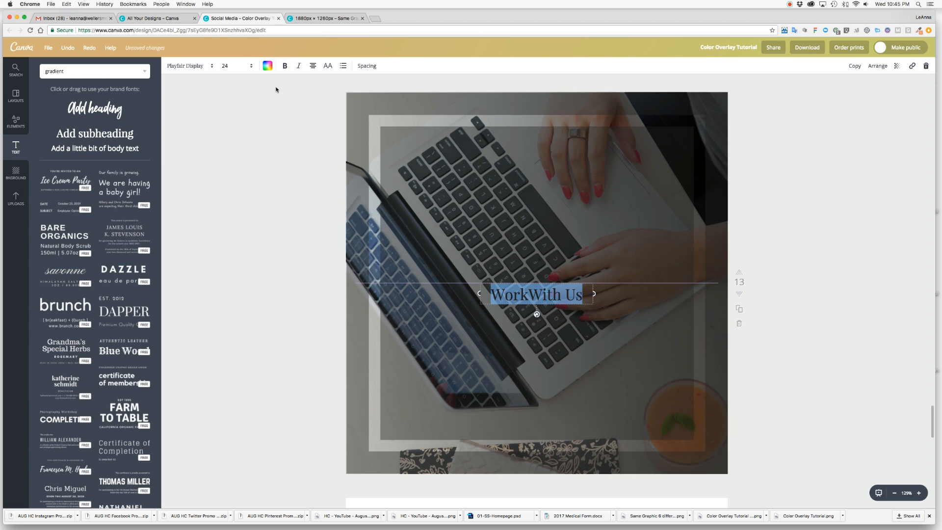
left_click(269, 67)
scroll(316, 176, "down", 2)
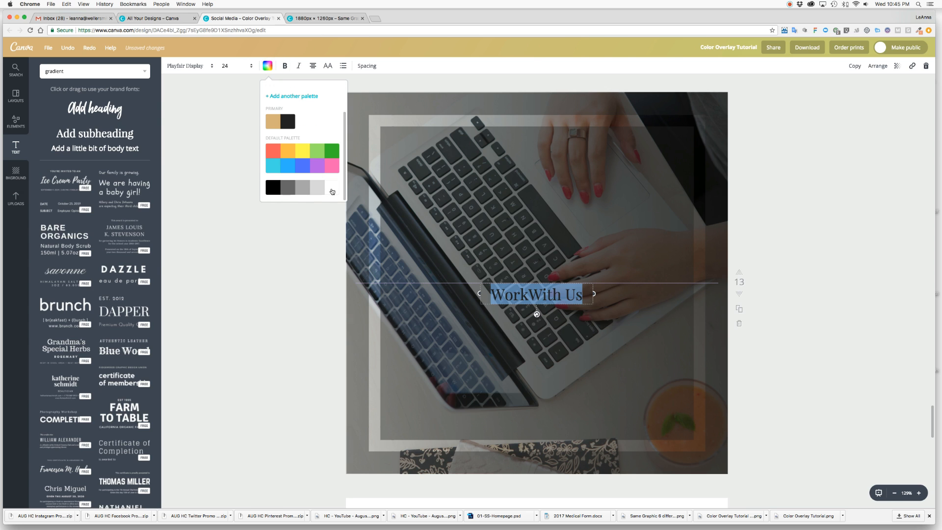
left_click(331, 188)
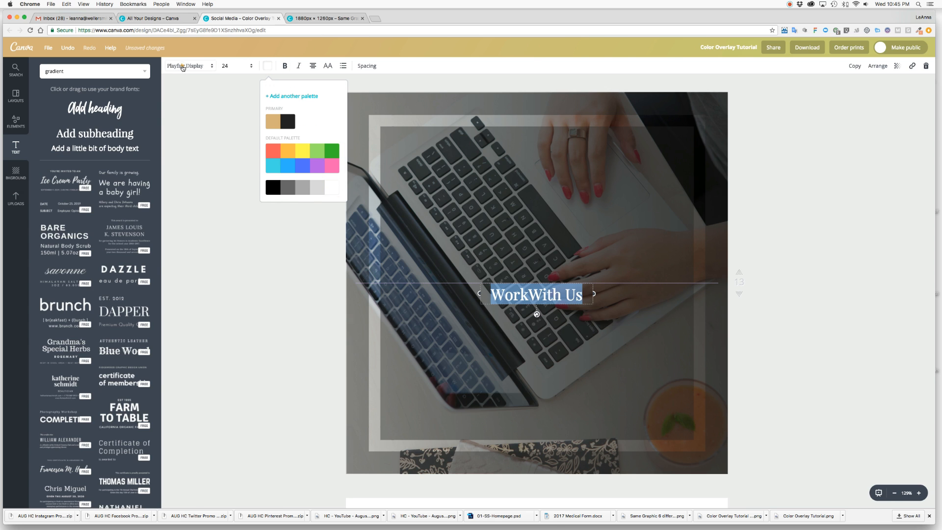
Step: Set the font size of the "Work With Us" text on page 13 to 120
left_click(183, 67)
left_click(182, 68)
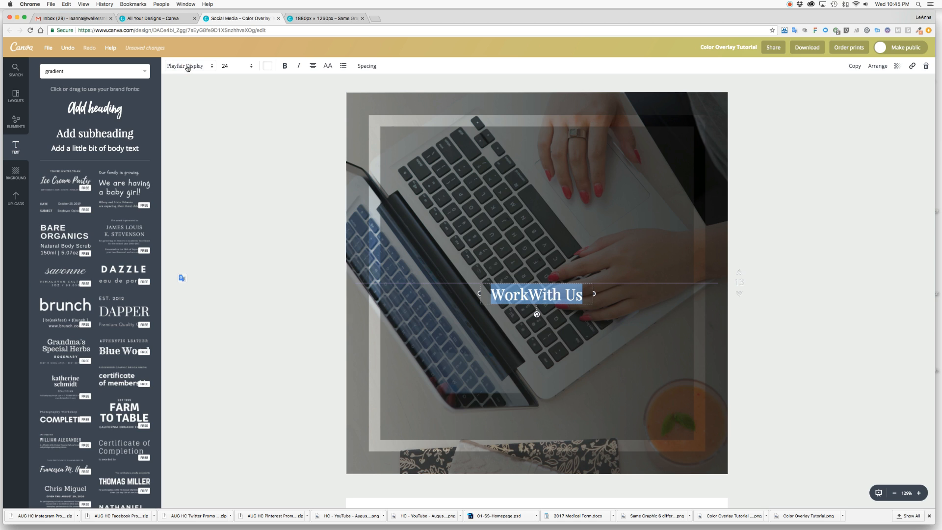
left_click(233, 69)
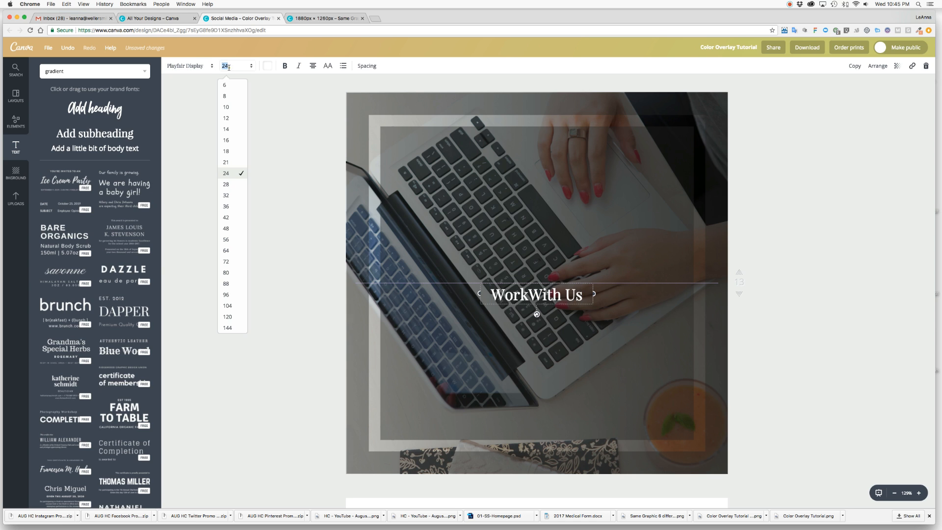
left_click(227, 317)
left_click(325, 263)
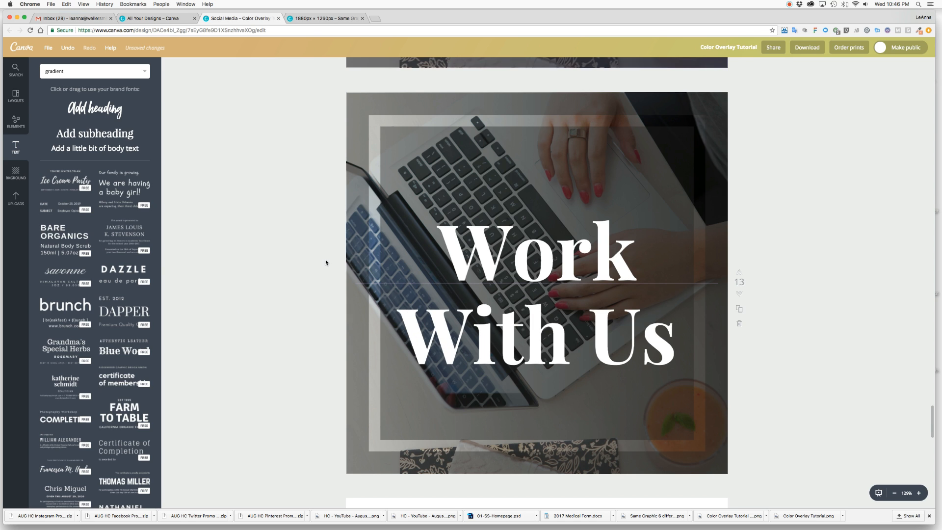